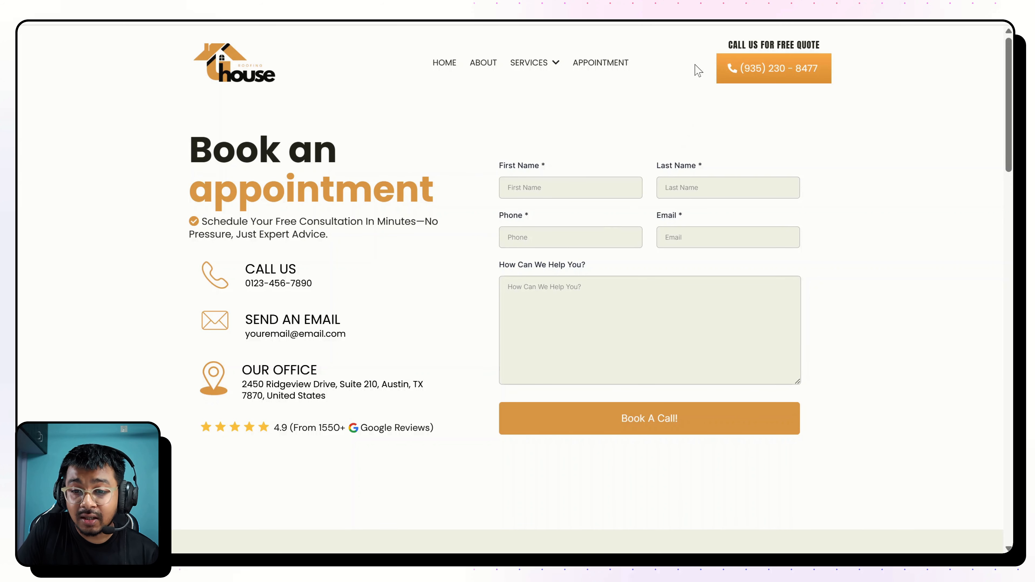
key(ctrl+t)
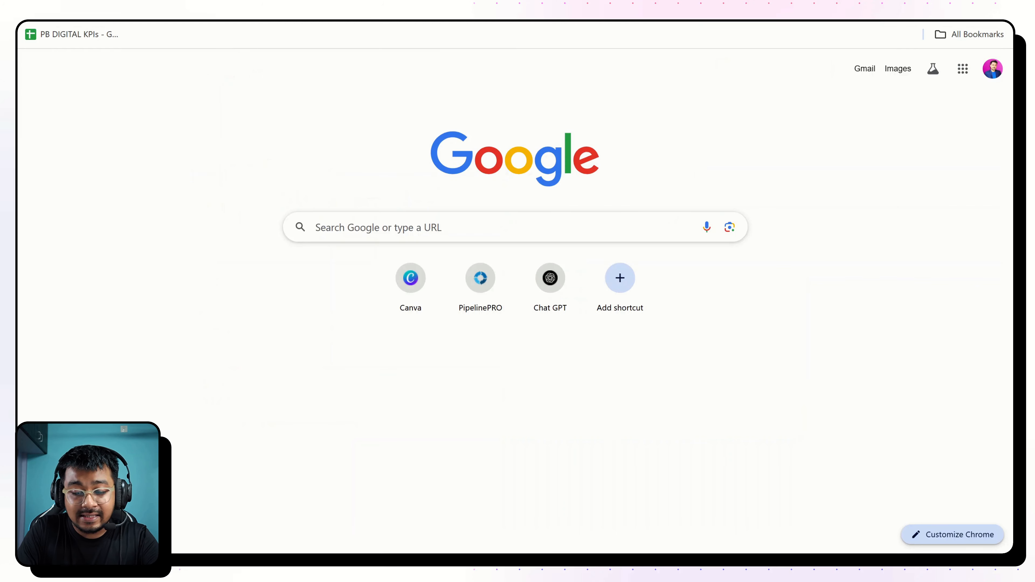
text(pri)
key(Return)
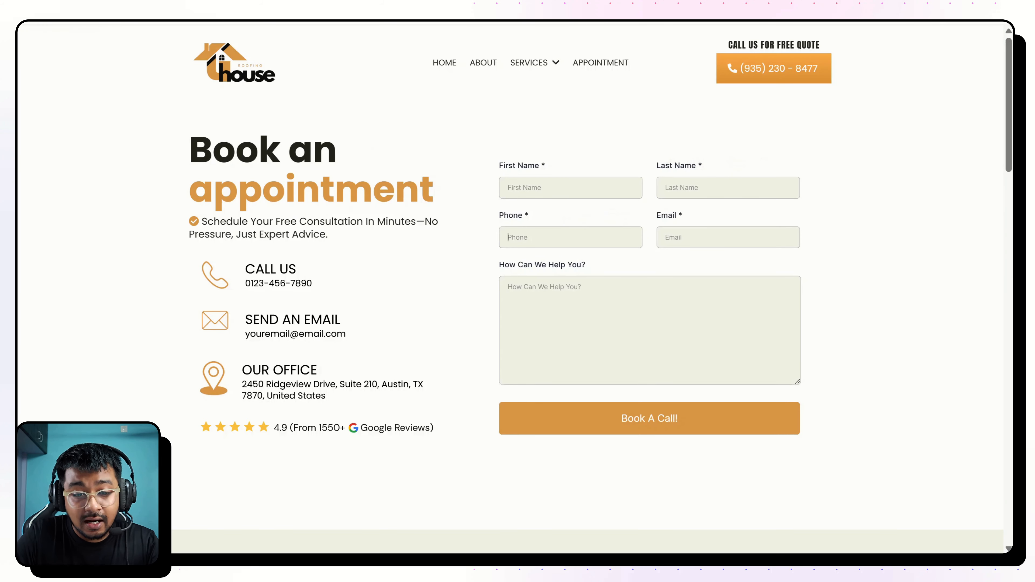
- Review the finished appointment page, covering its contact details, booking form, Frequently Asked Questions and Locate Us map
scroll(514, 285, down, 15)
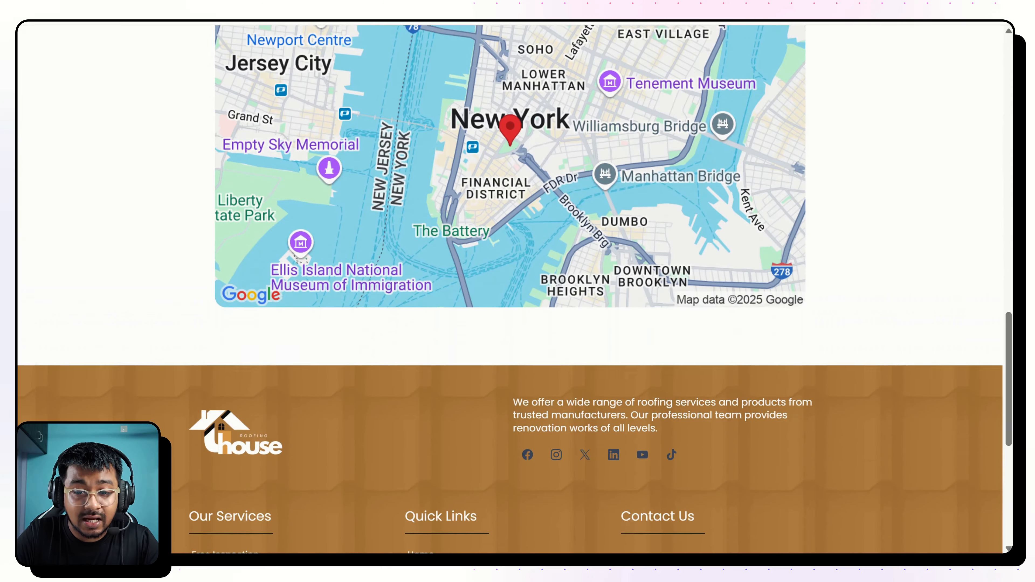
scroll(374, 182, up, 15)
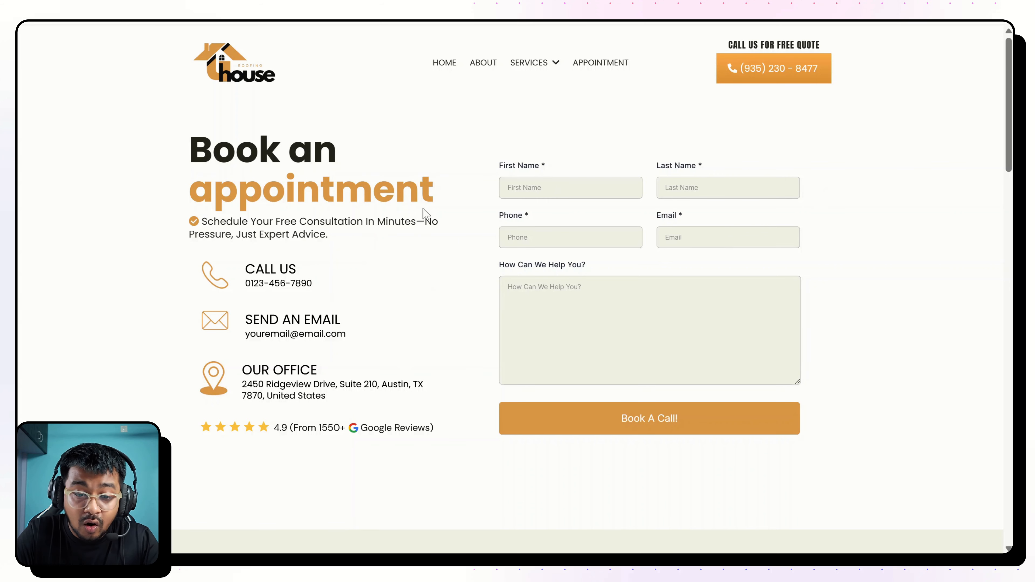
drag(185, 253, 363, 430)
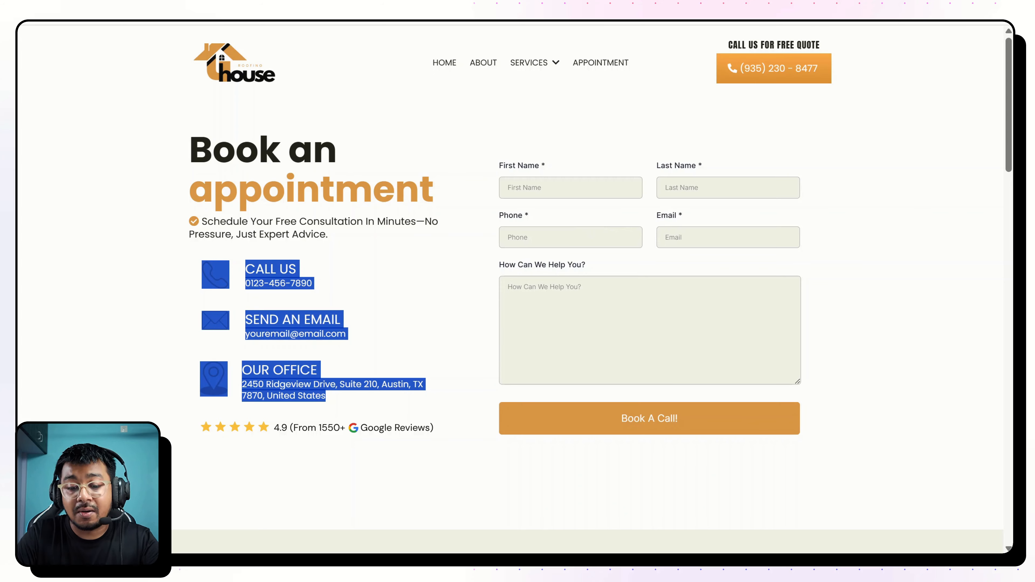
scroll(619, 435, down, 1)
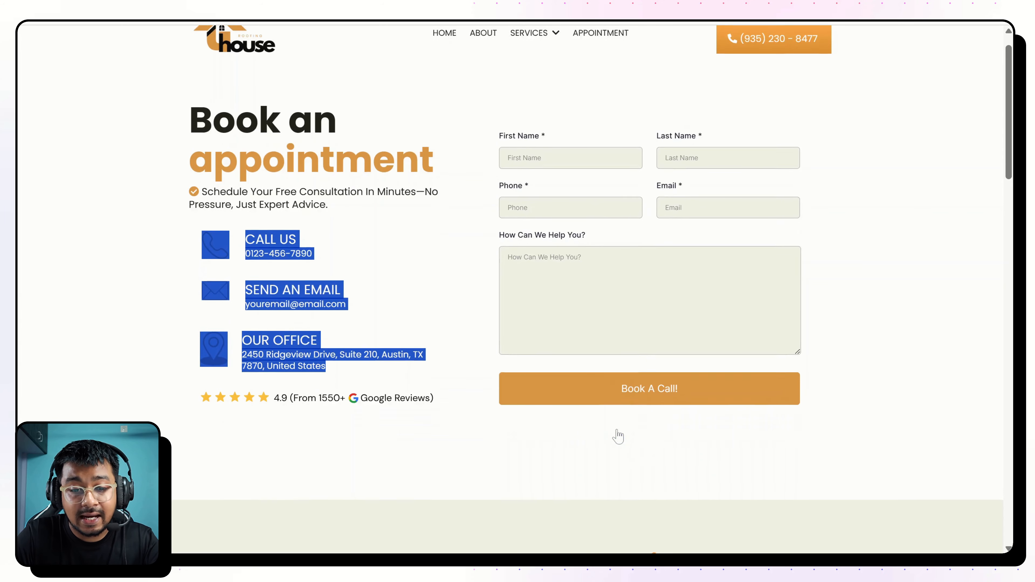
scroll(618, 435, down, 12)
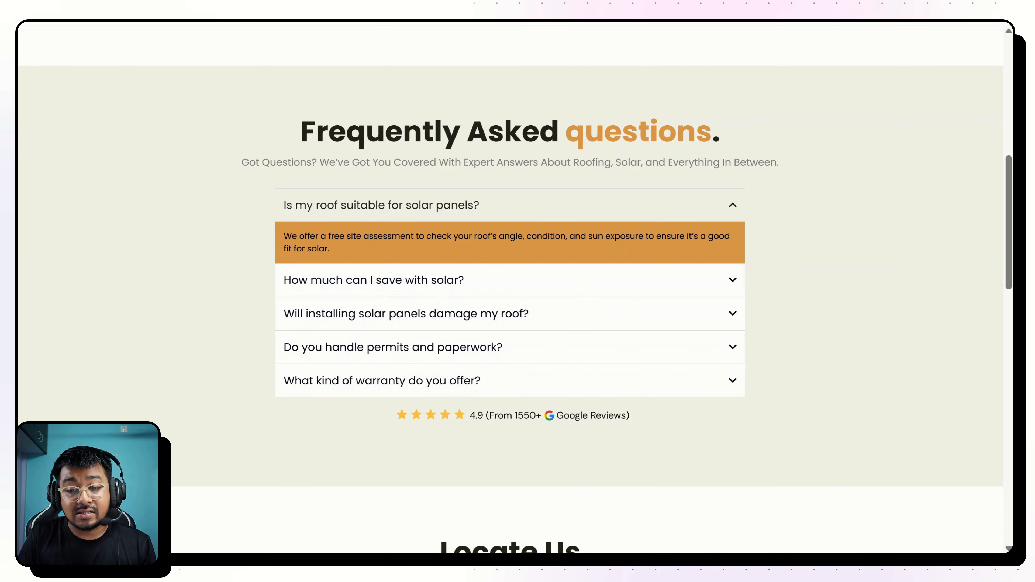
scroll(510, 305, down, 10)
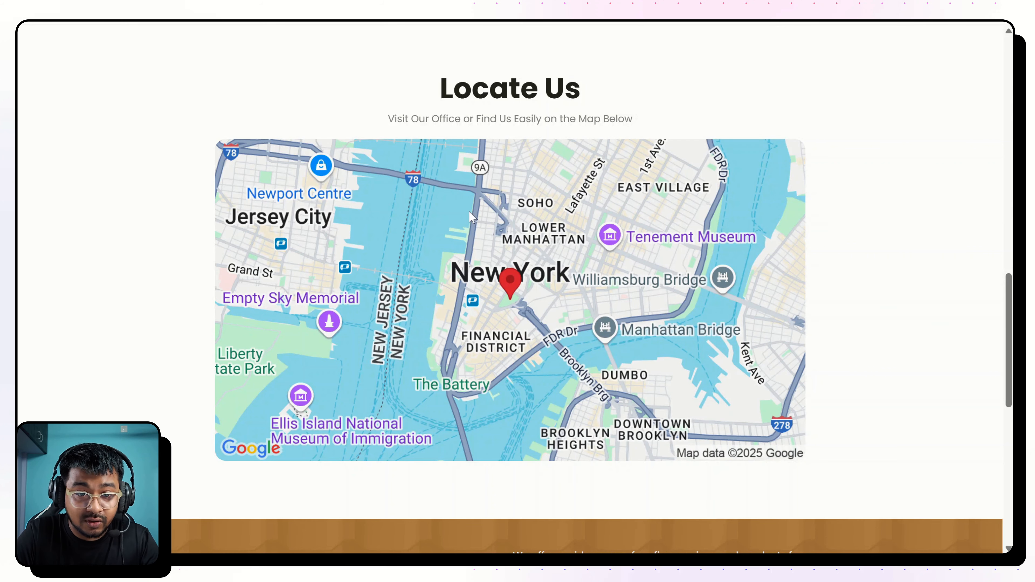
- Check the Locate Us map's link by viewing New York in Google Maps, and return to the start of the appointment page
click(535, 299)
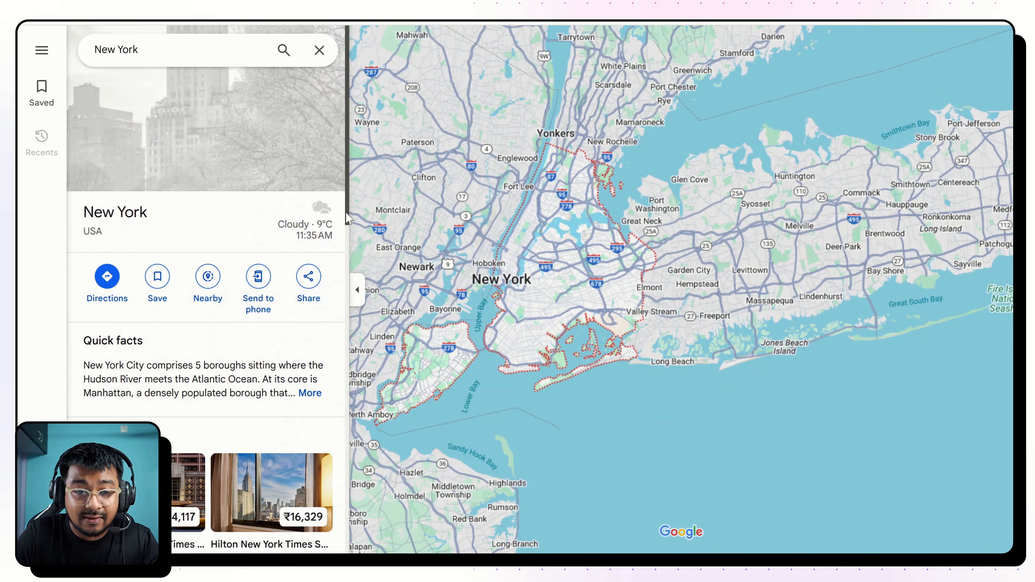
scroll(485, 195, up, 3)
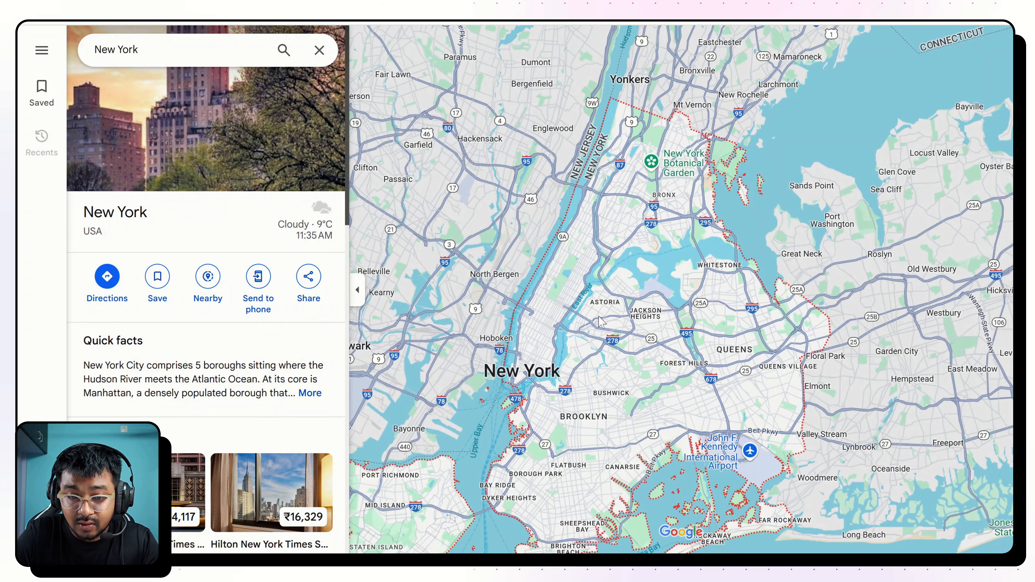
click(98, 23)
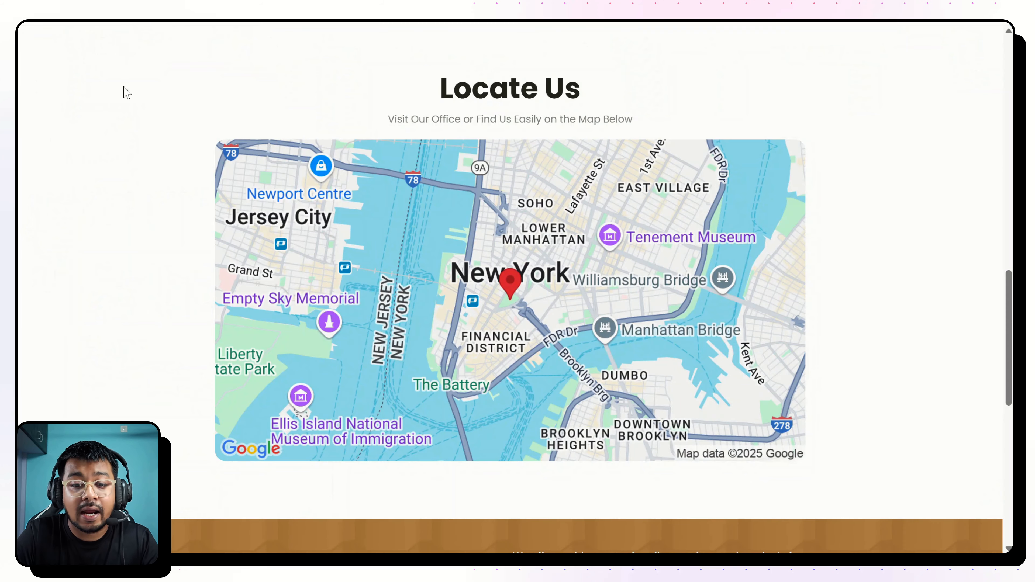
scroll(228, 171, down, 1)
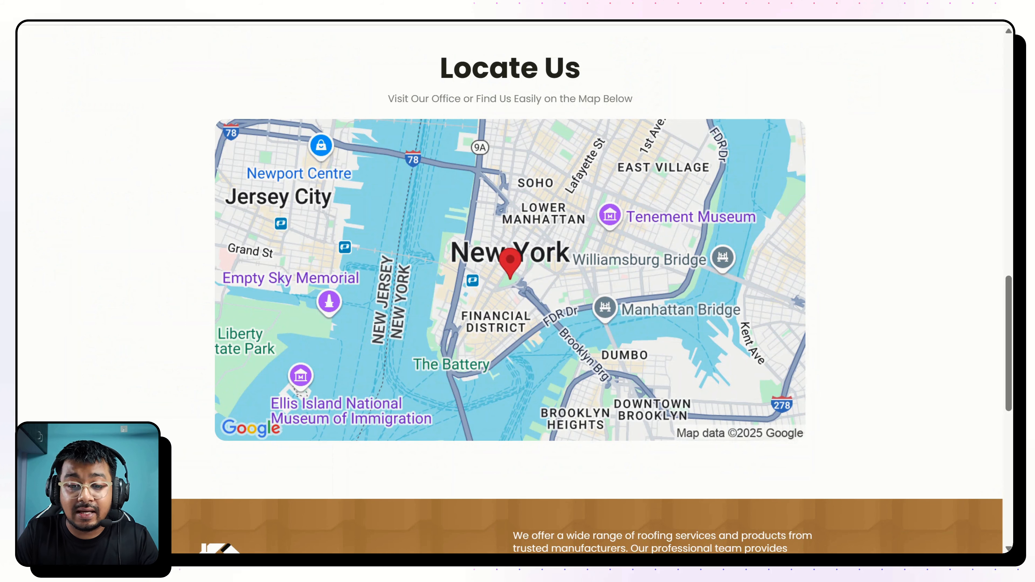
scroll(515, 289, up, 20)
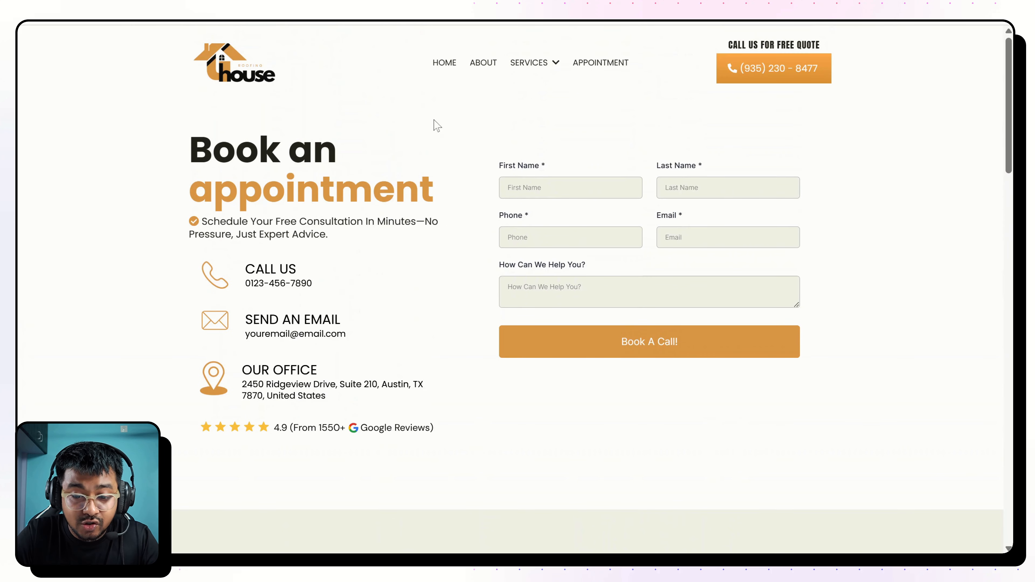
- Inspect the appointment page's mobile layout in the iPhone 14 Pro Max preview of the developer tools, and close the tools
key(ctrl+shift+c)
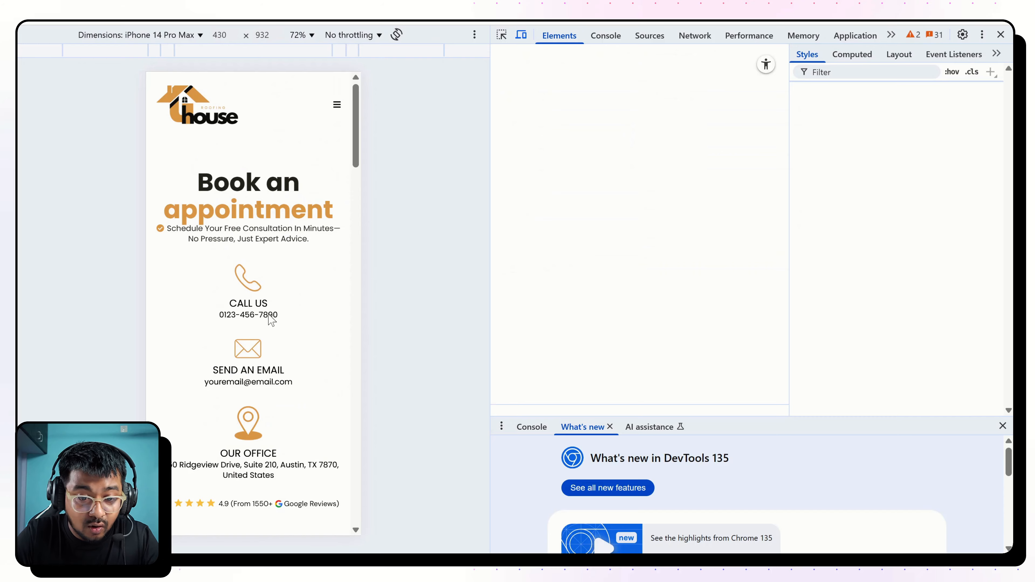
scroll(271, 321, down, 10)
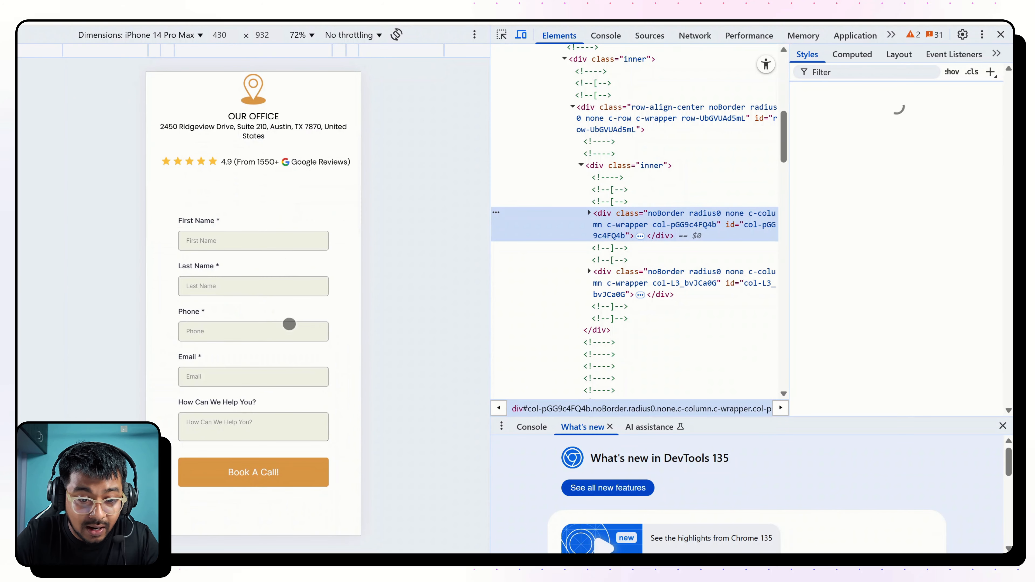
scroll(289, 324, down, 15)
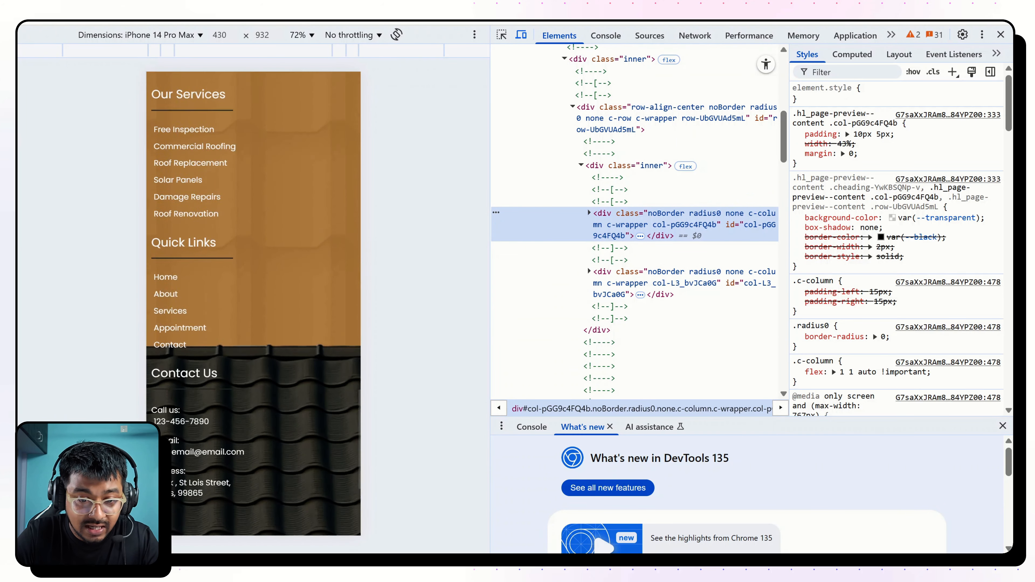
scroll(288, 324, up, 5)
scroll(197, 291, up, 10)
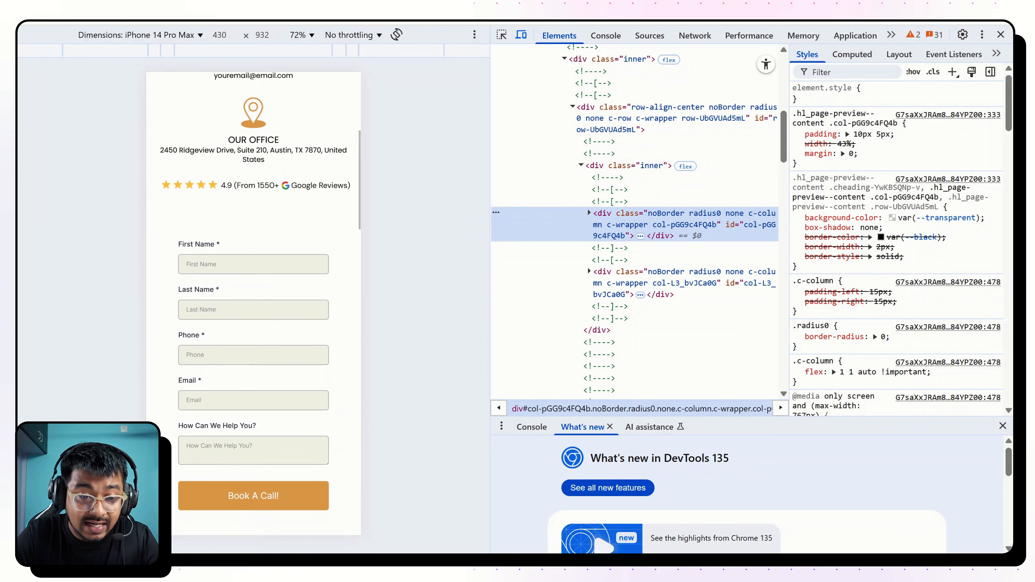
scroll(245, 285, down, 2)
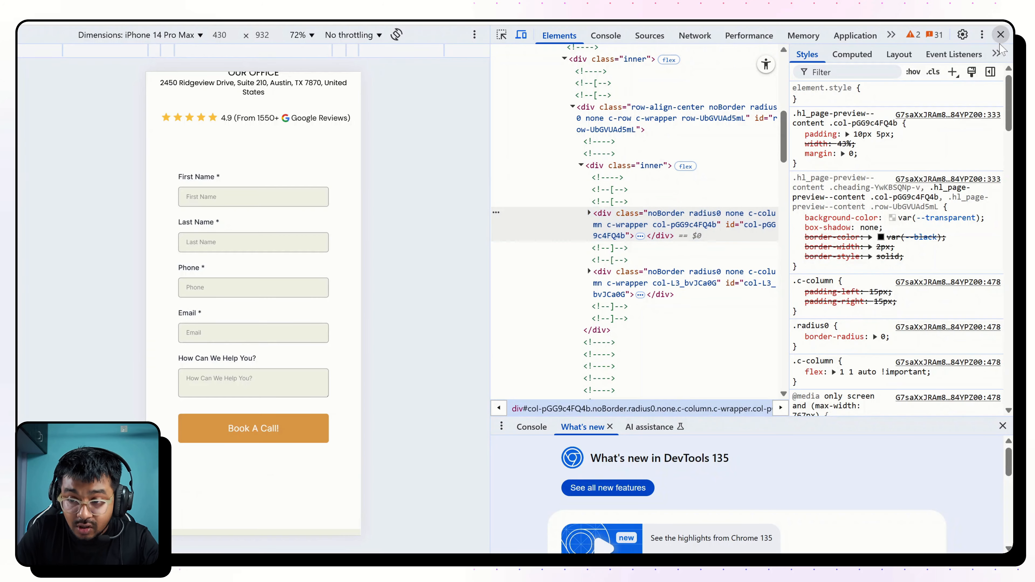
click(1000, 35)
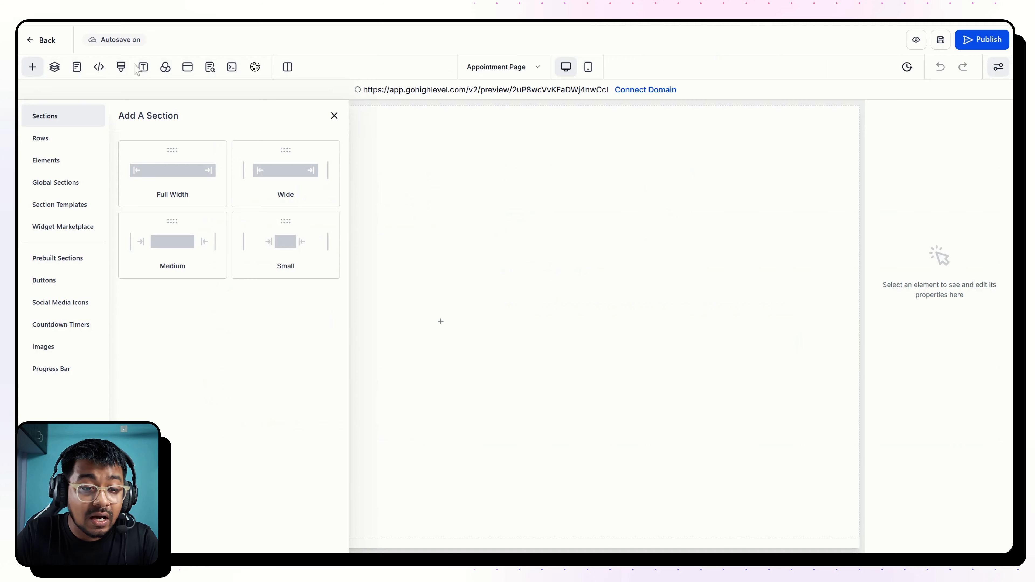
- In the HighLevel page builder, add the Roofer Header global section to the Appointment Page with a Full Width section beneath it
click(51, 185)
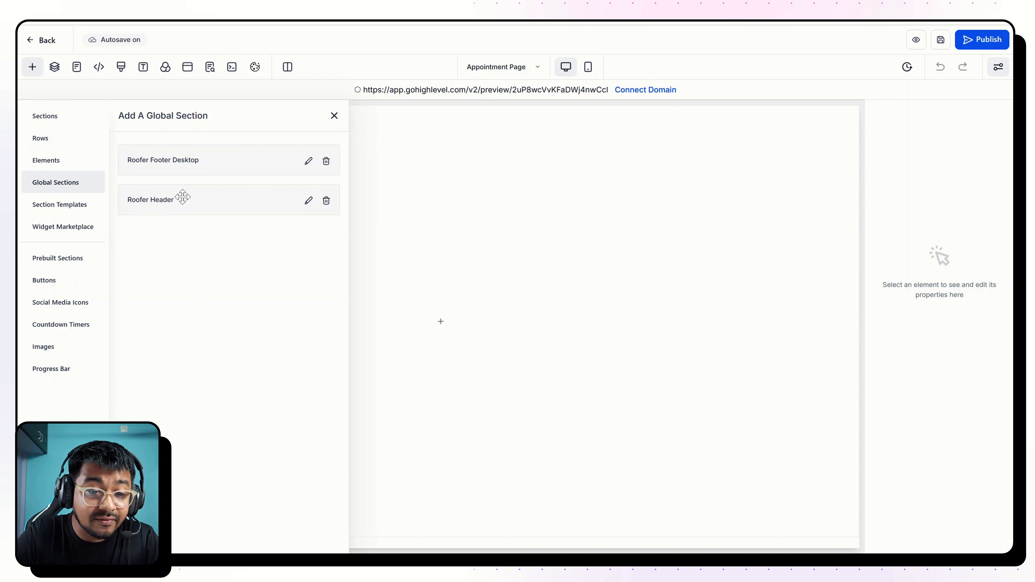
click(180, 205)
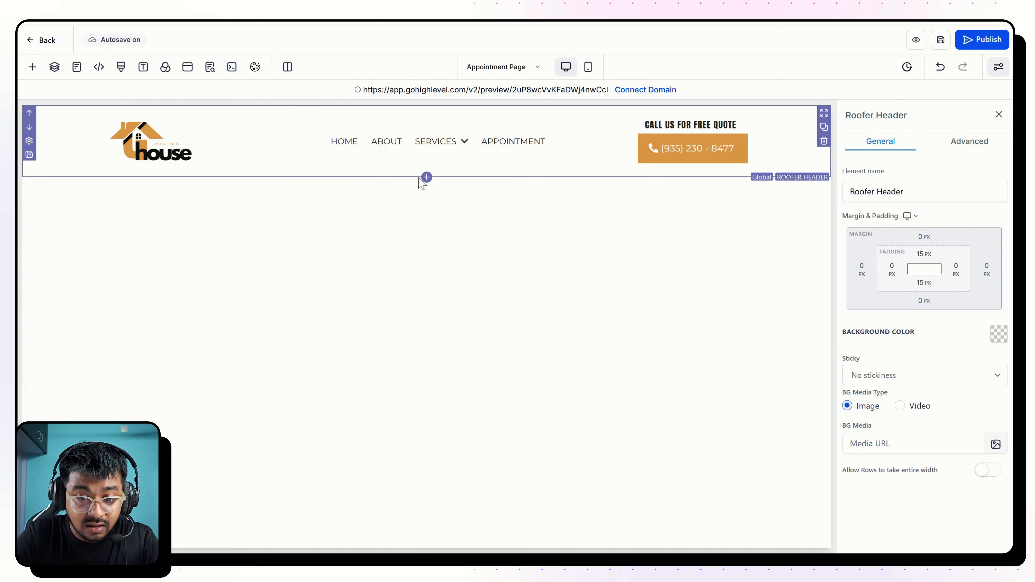
click(426, 177)
click(159, 172)
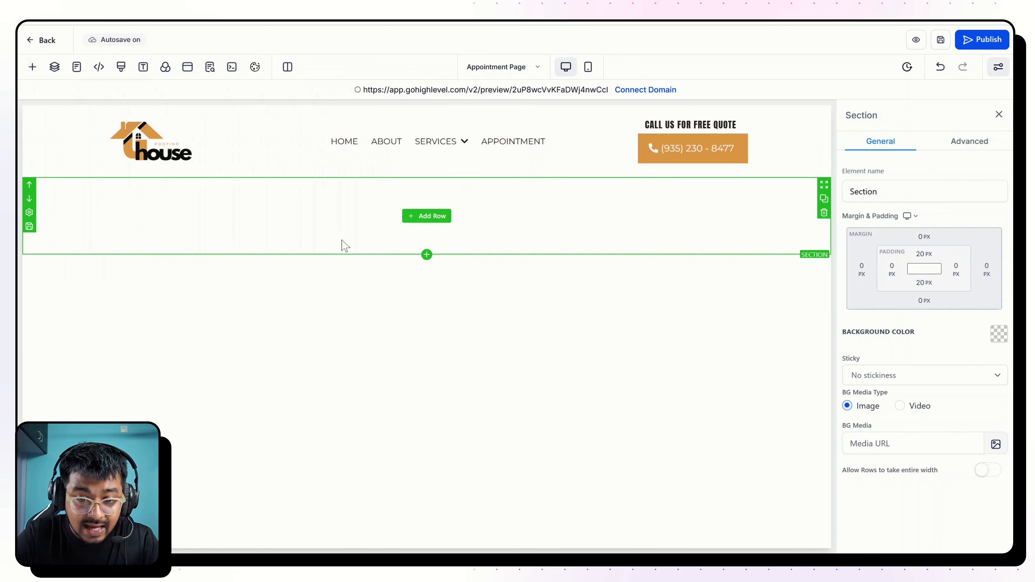
- Add the Roofer Footer Desktop global section directly below the empty section
click(427, 255)
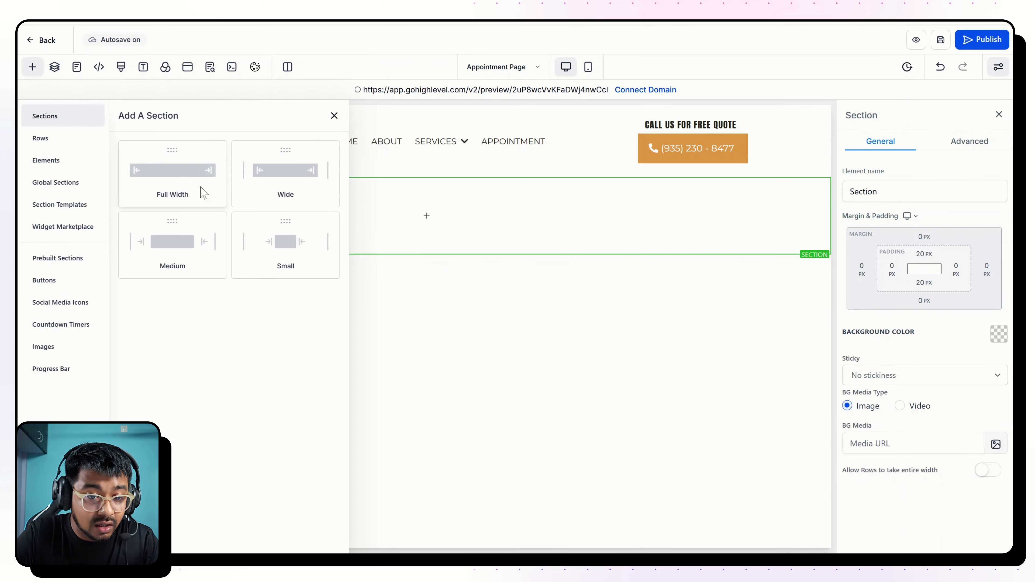
click(76, 187)
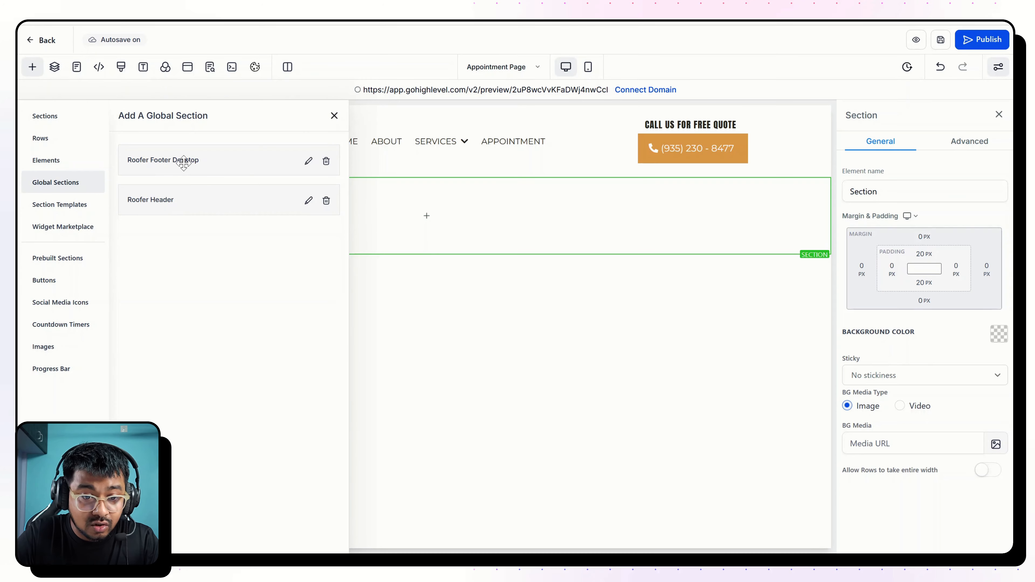
drag(183, 163, 431, 257)
scroll(421, 407, down, 5)
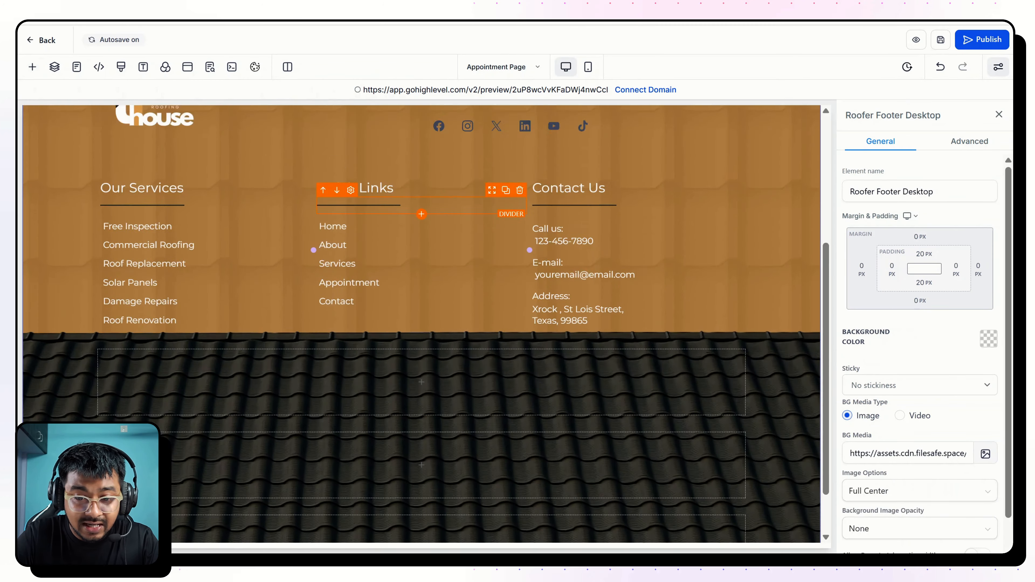
scroll(421, 324, up, 5)
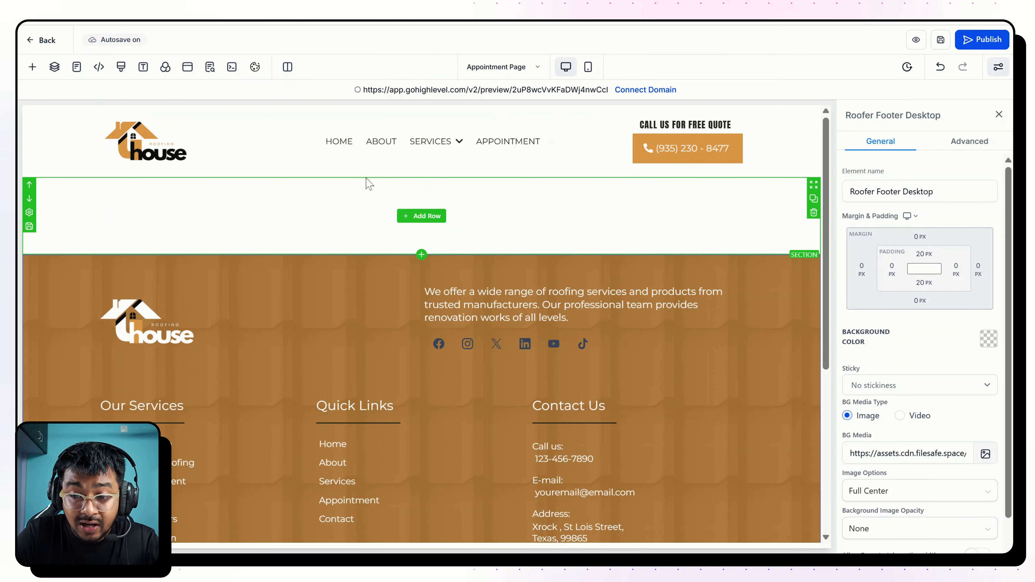
- Add a 2 Column row to the empty section and compare it with the text and form layout of the finished appointment page
click(424, 215)
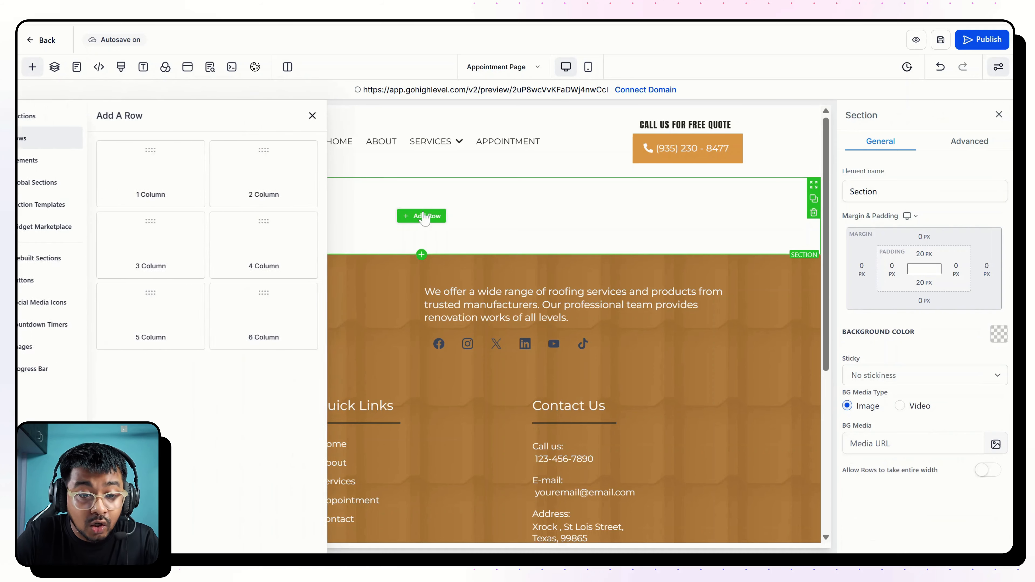
drag(276, 173, 489, 215)
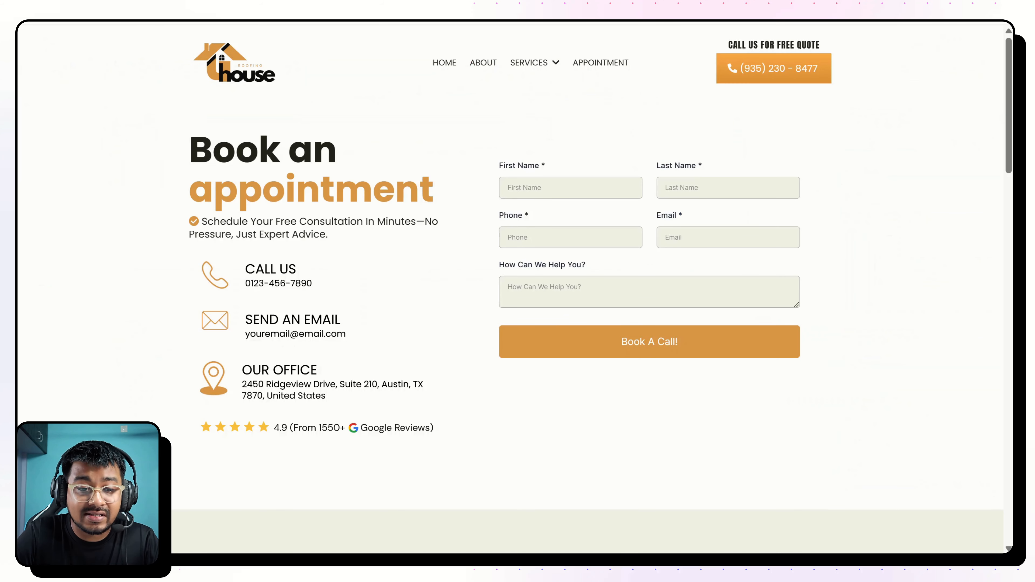
drag(191, 145, 407, 399)
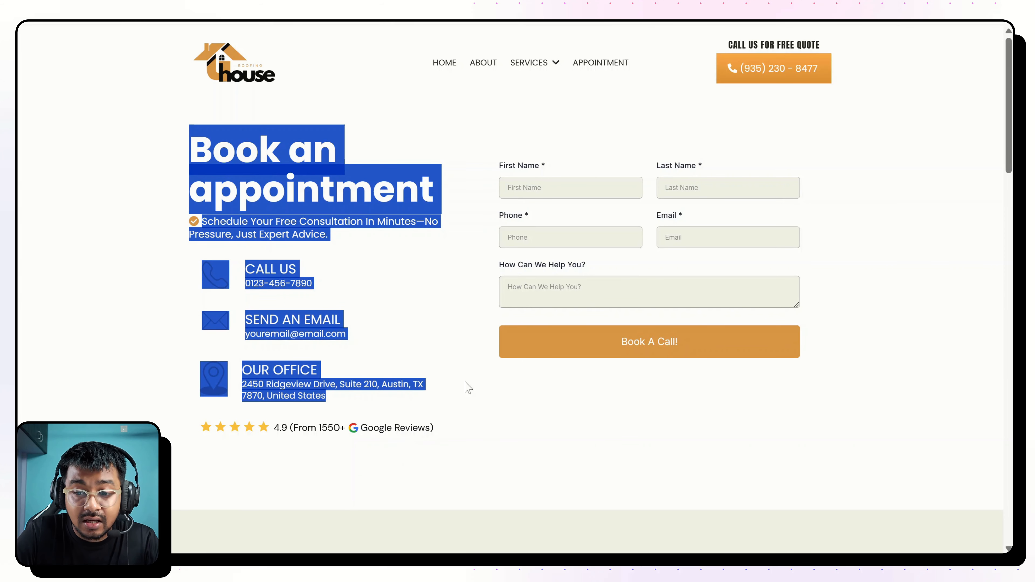
drag(796, 305, 801, 424)
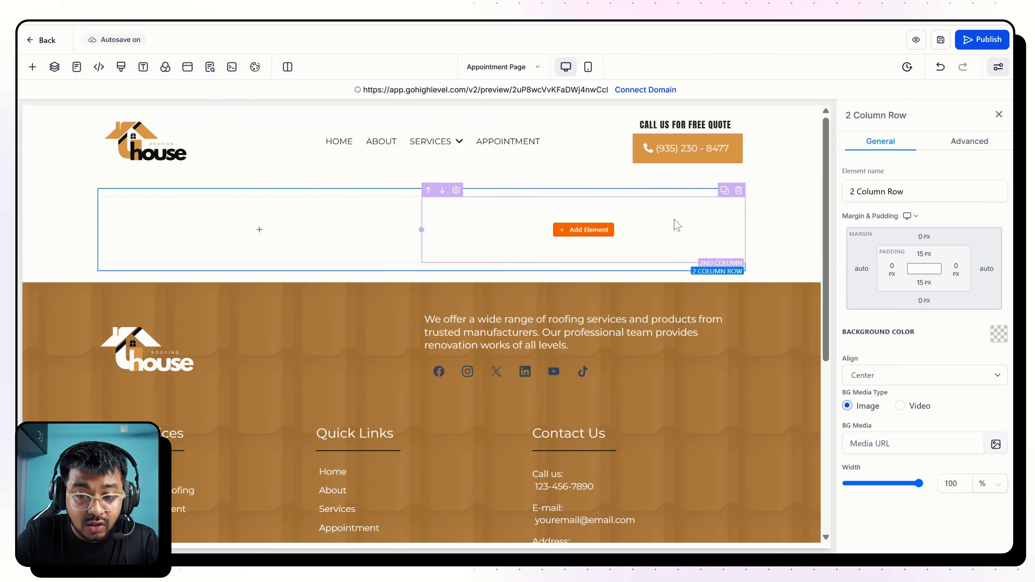
- Add a Form element to the second column of the row and dismiss the form picker
click(587, 230)
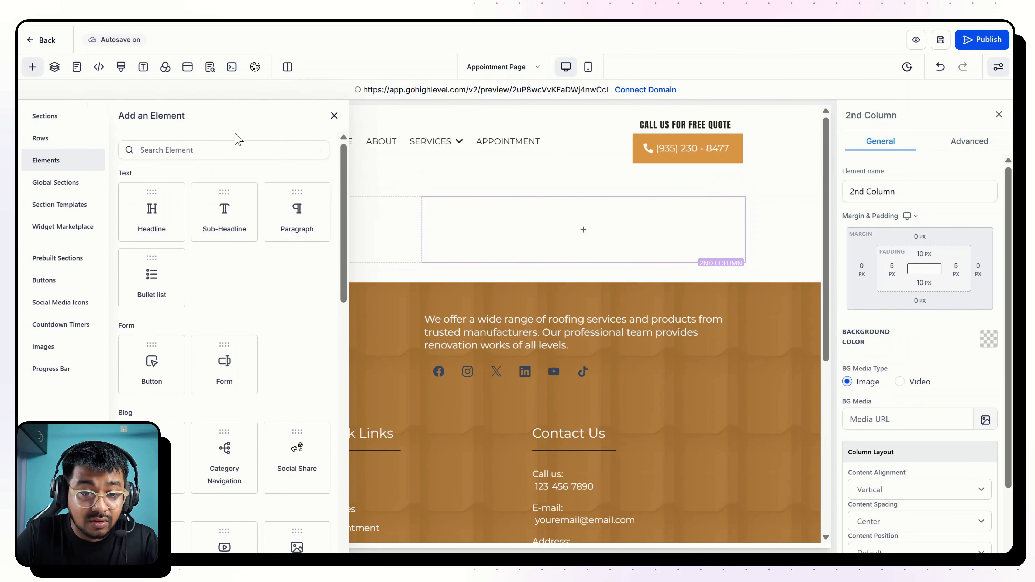
click(236, 149)
text(firm)
key(BackSpace)
key(BackSpace)
text(orm)
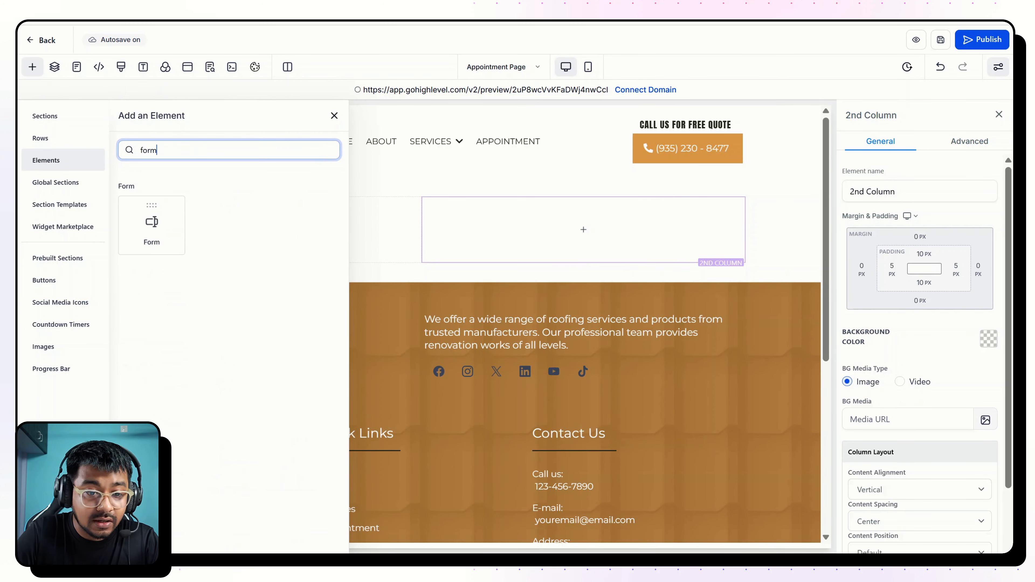
drag(144, 222, 546, 242)
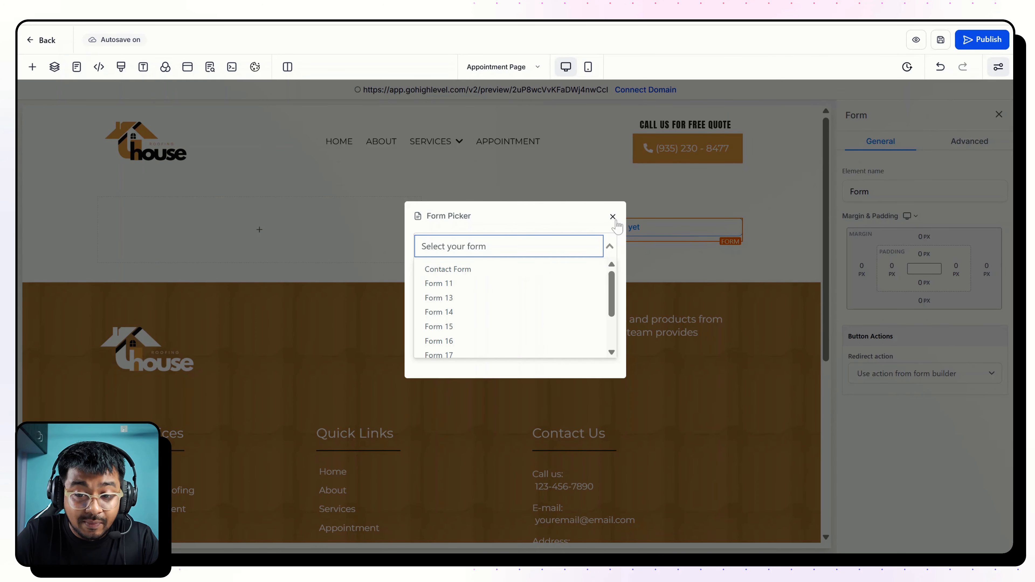
click(612, 217)
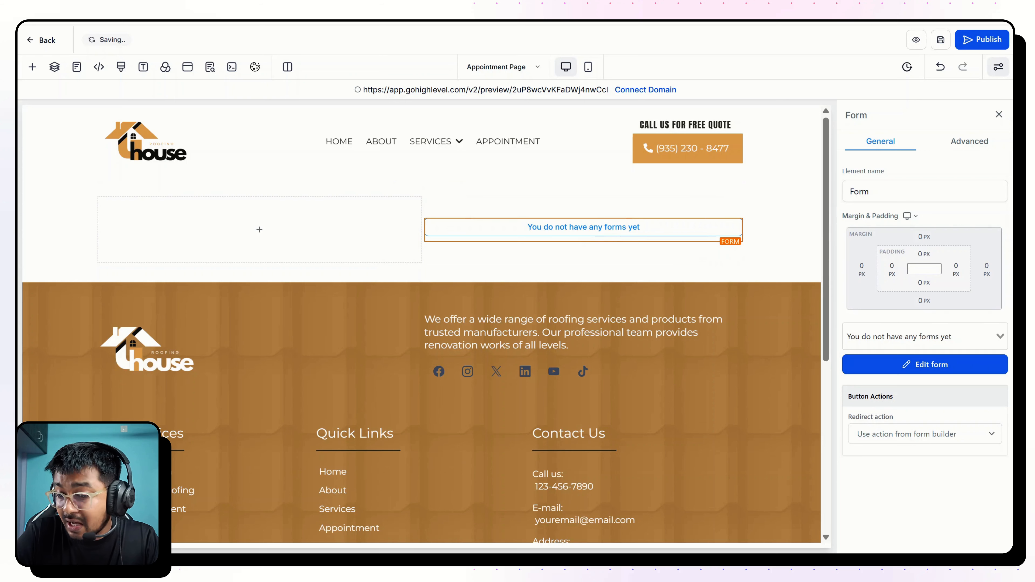
- Assign the Contact Form to the form element in the second column
click(919, 336)
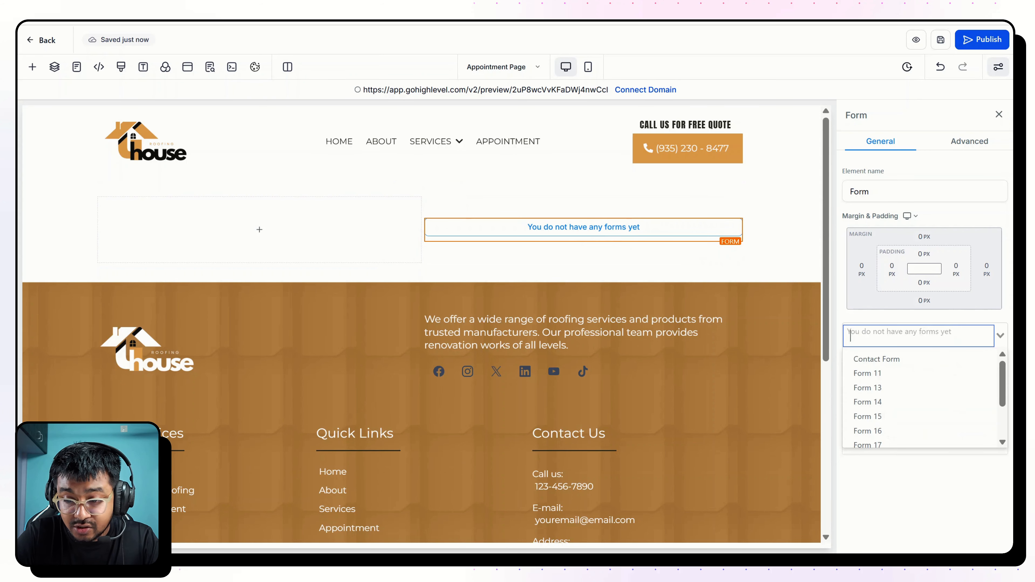
click(876, 359)
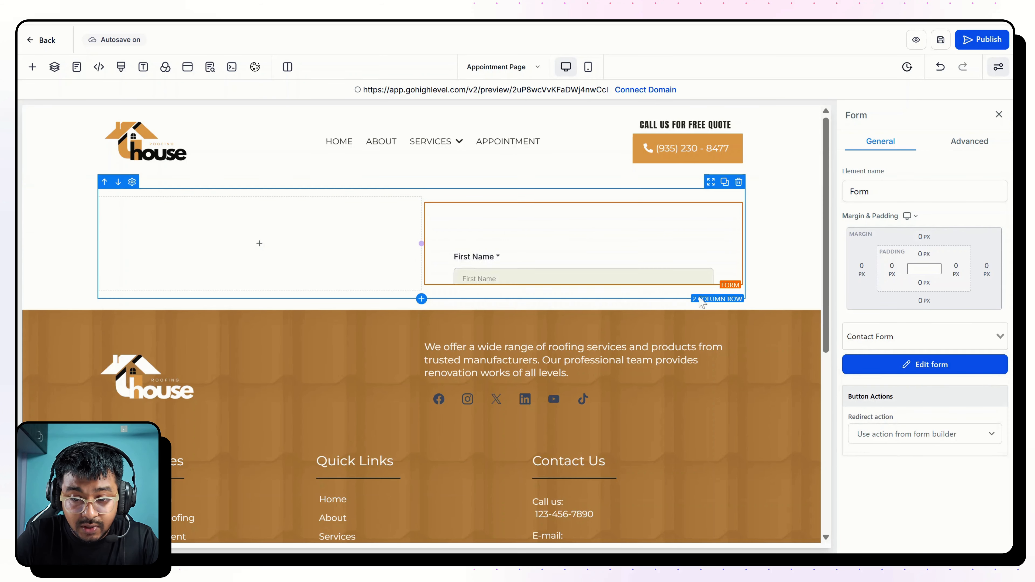
scroll(684, 371, down, 2)
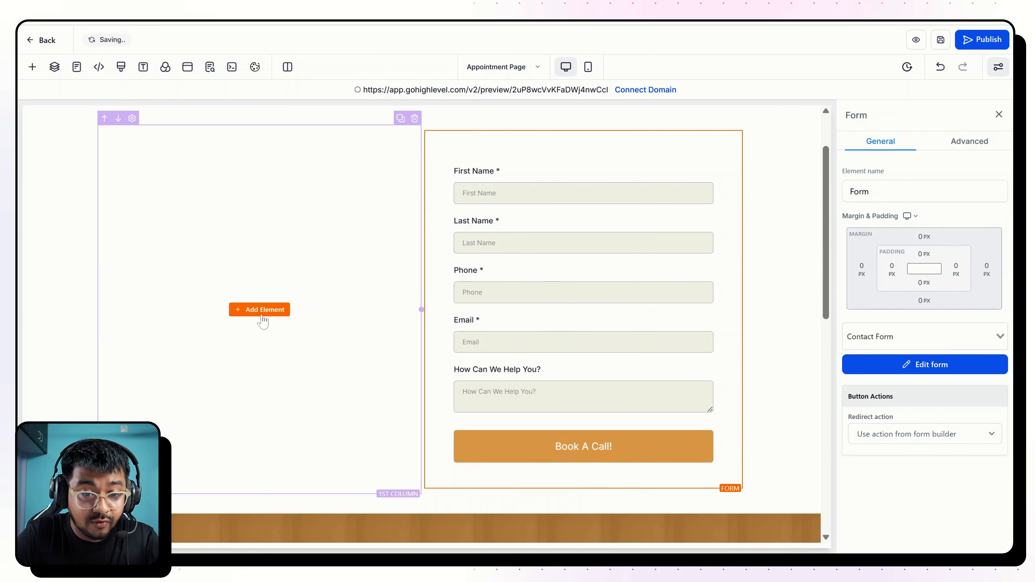
- Add a Headline element to the empty first column
click(261, 309)
drag(157, 150, 90, 145)
key(BackSpace)
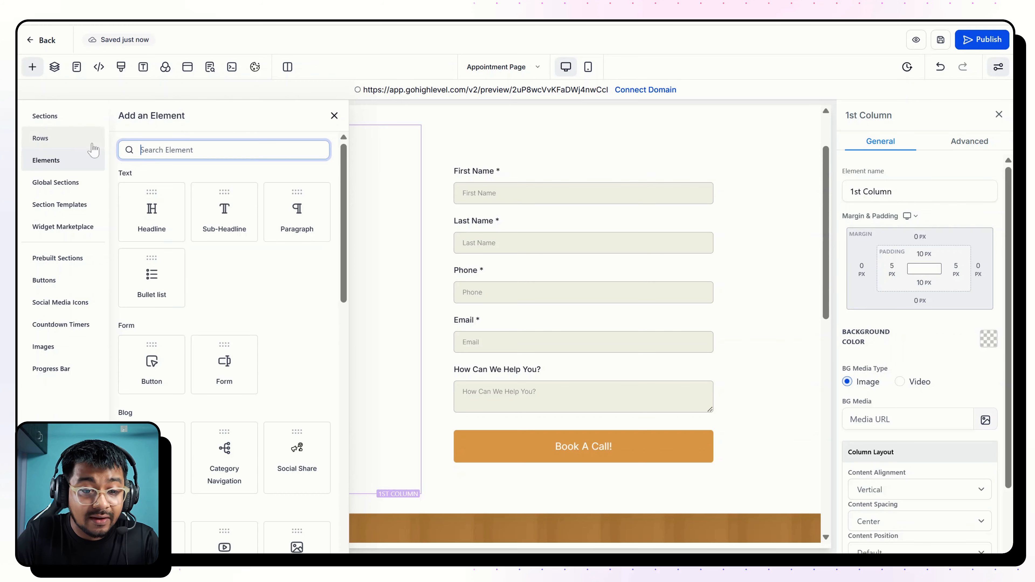
drag(161, 222, 260, 309)
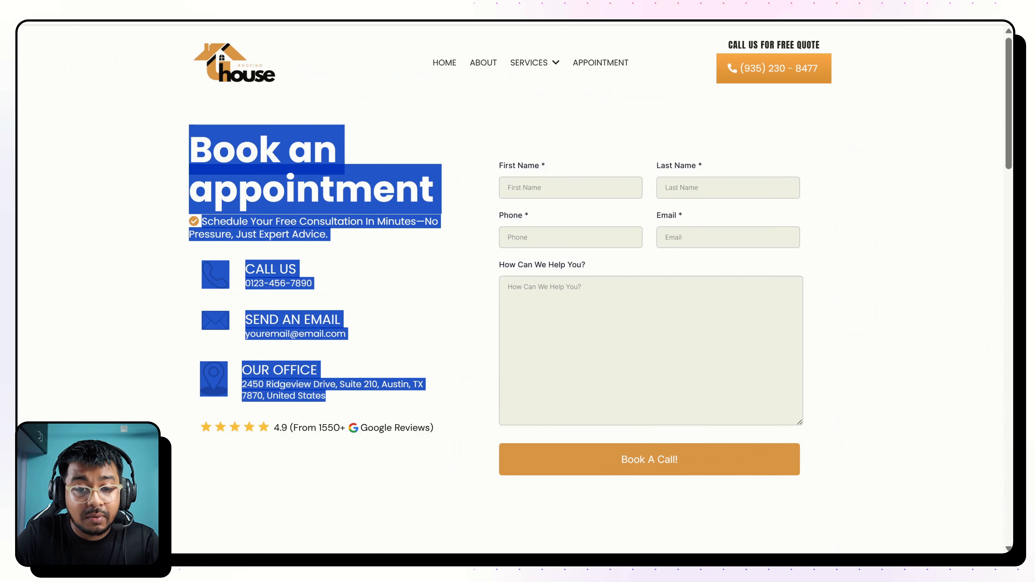
- Copy the heading "Book an appointment" from the finished page into the new headline, replacing its placeholder text and removing the extra blank lines
click(407, 402)
mouse_move(188, 137)
mouse_down()
mouse_move(466, 190)
mouse_move(189, 149)
mouse_up()
key(ctrl+c)
click(434, 182)
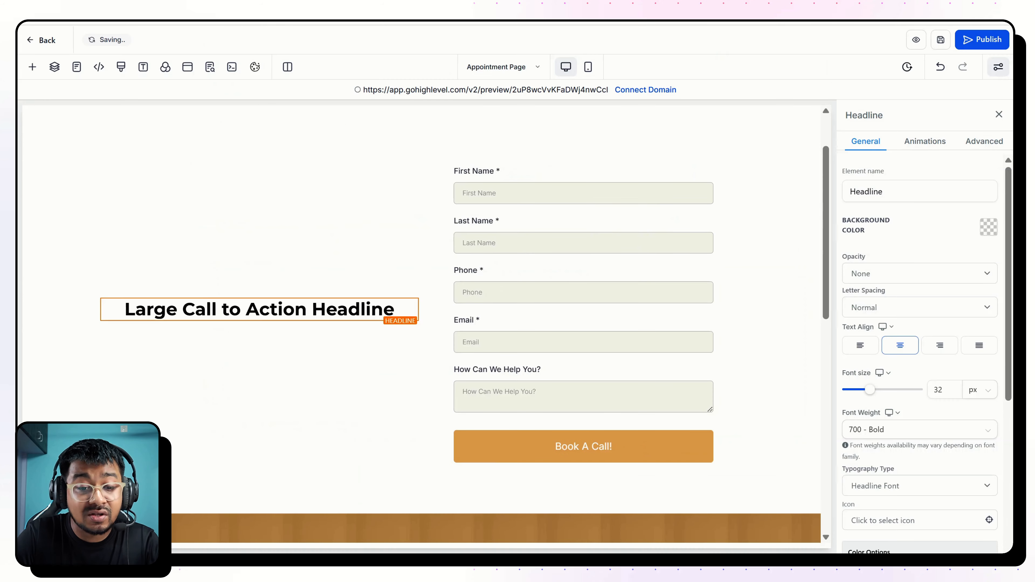
click(287, 309)
key(ctrl+a)
key(ctrl+v)
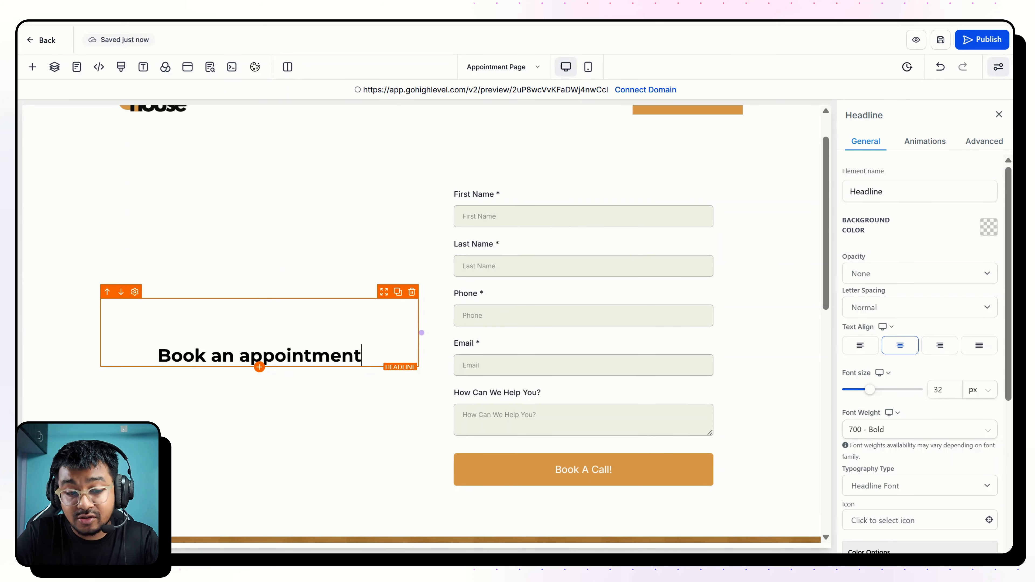
key(BackSpace)
key(BackSpace)
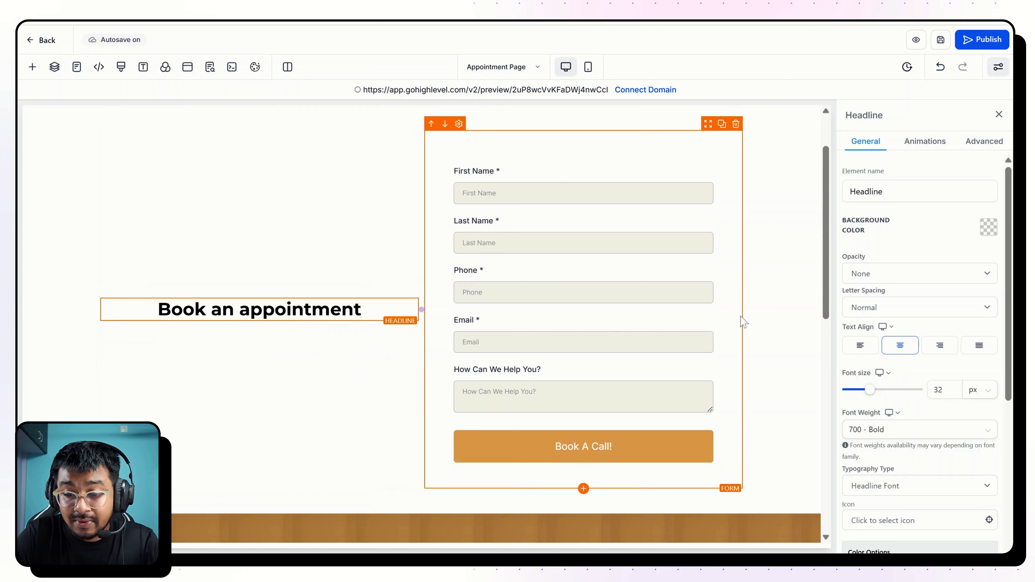
- Left-align the headline, trying a font size of 92 px and then setting it to 86 px
click(860, 346)
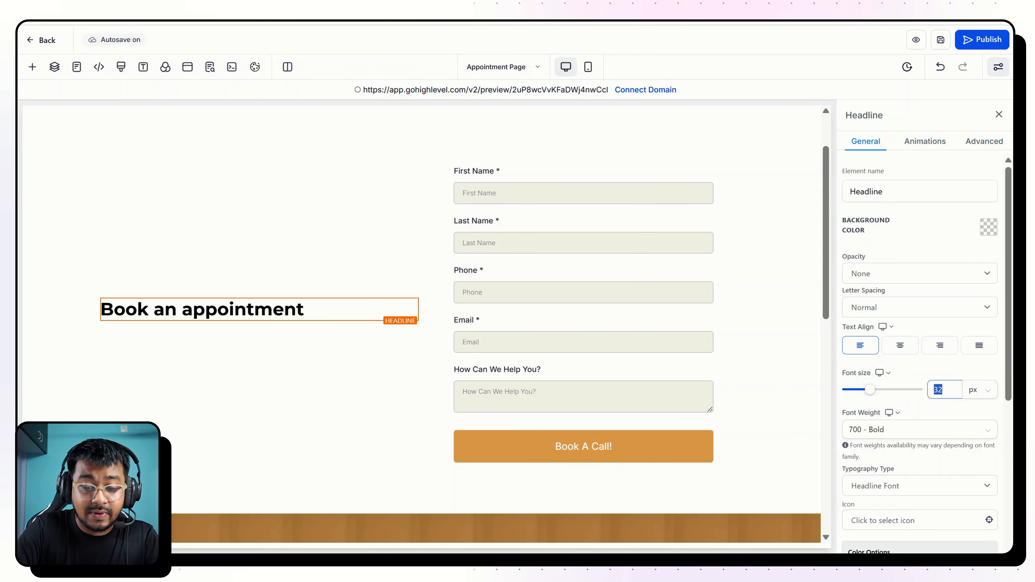
text(92)
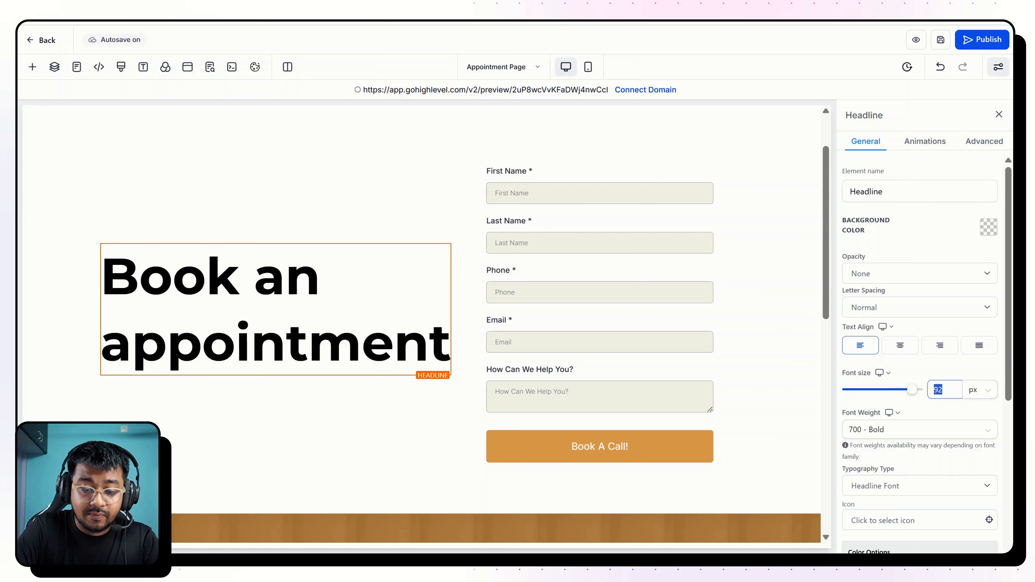
text(86)
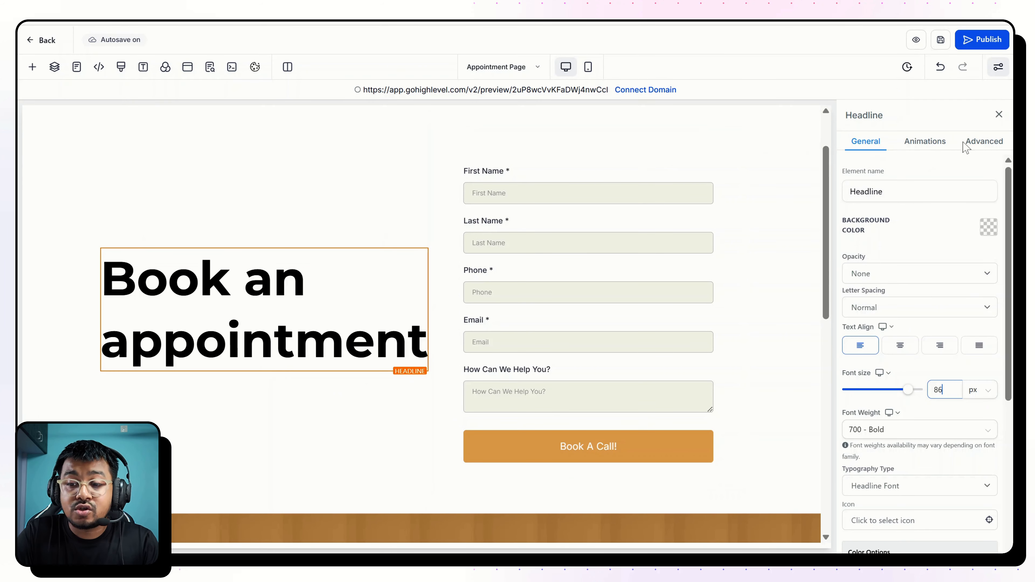
- Set the headline's line height to 1.1 em
click(982, 143)
scroll(923, 311, down, 1)
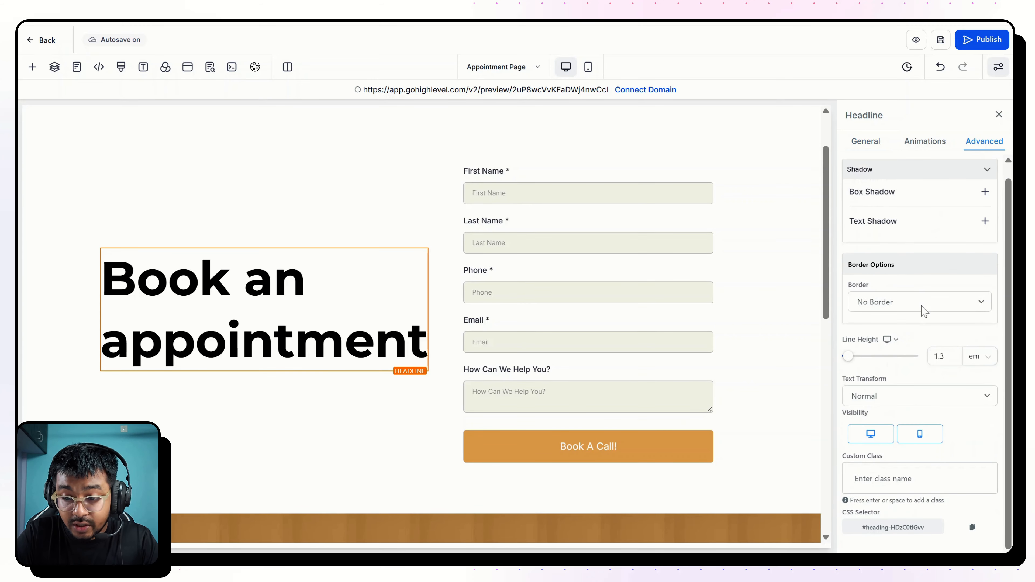
click(944, 357)
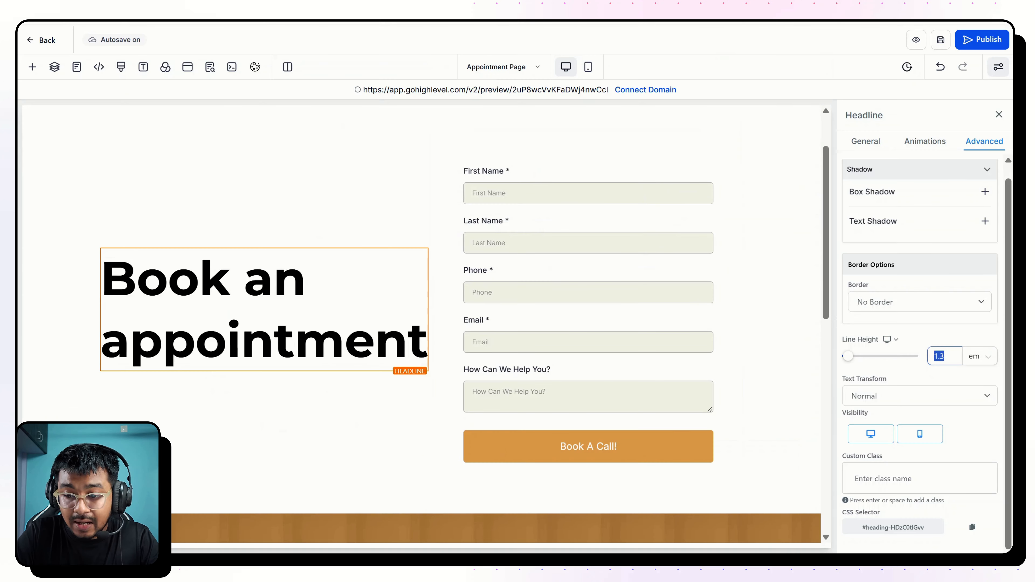
key(BackSpace)
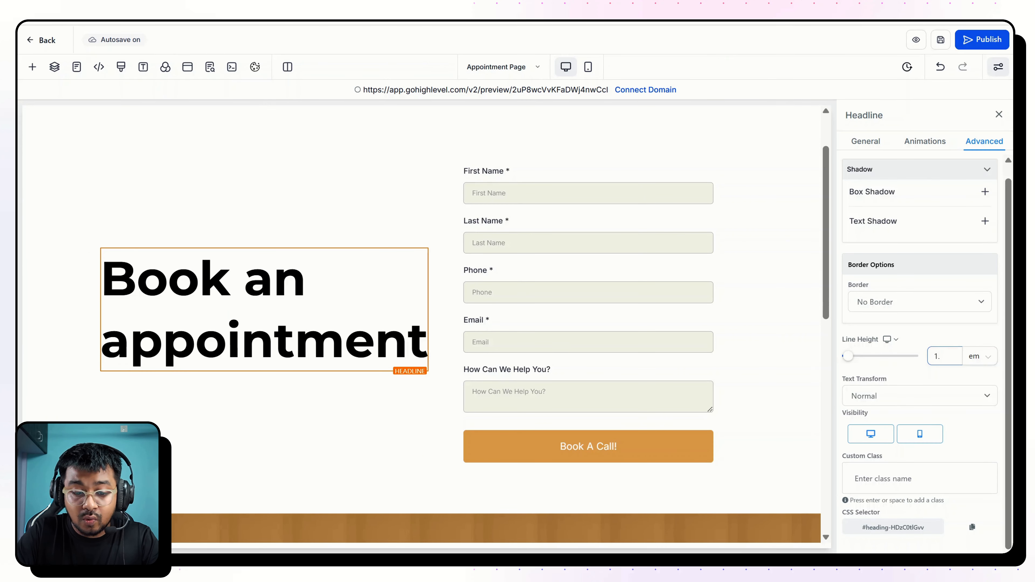
text(.1)
click(654, 330)
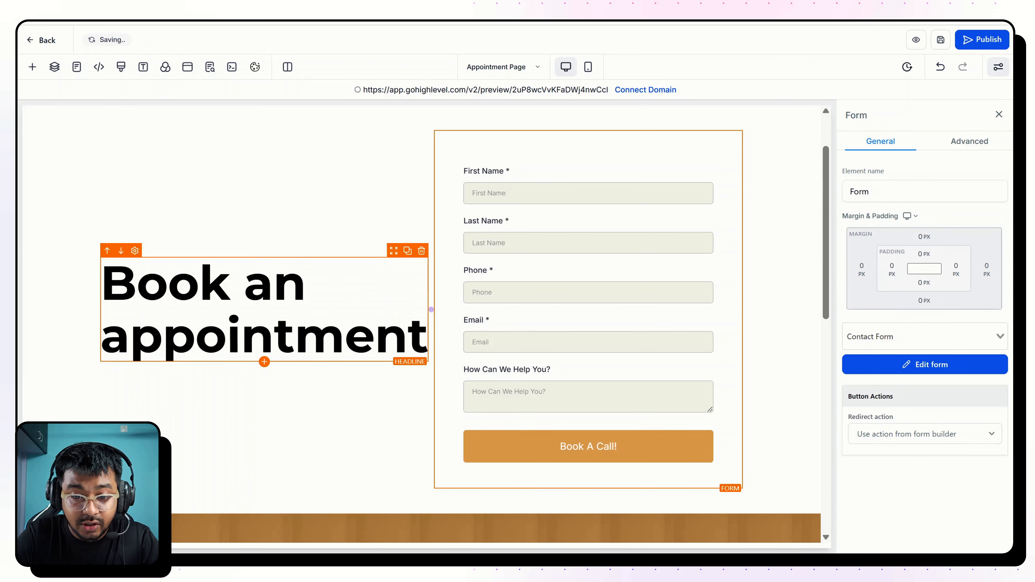
- Set the first column's content spacing to Left
scroll(307, 204, up, 1)
click(302, 196)
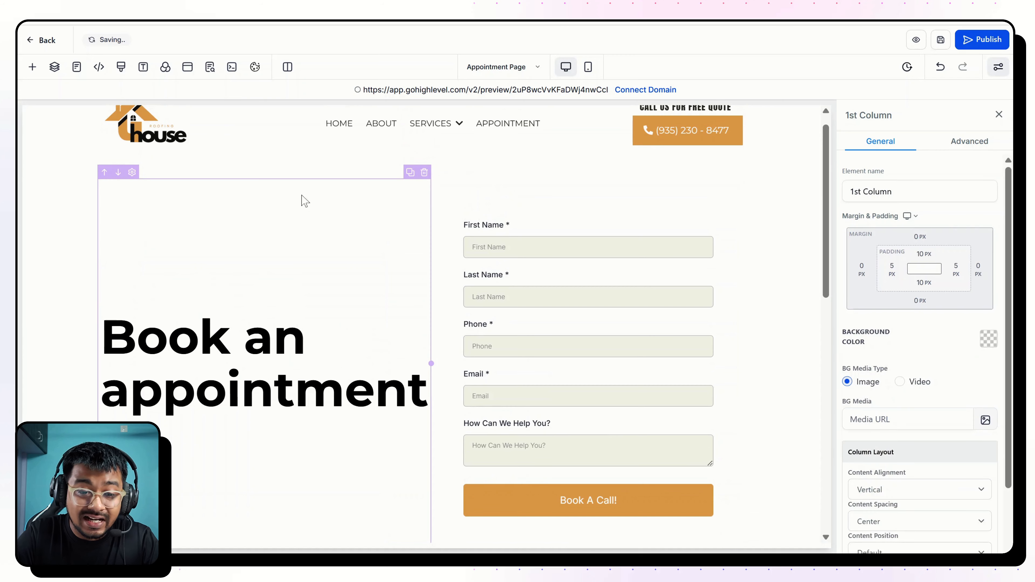
scroll(944, 458, down, 2)
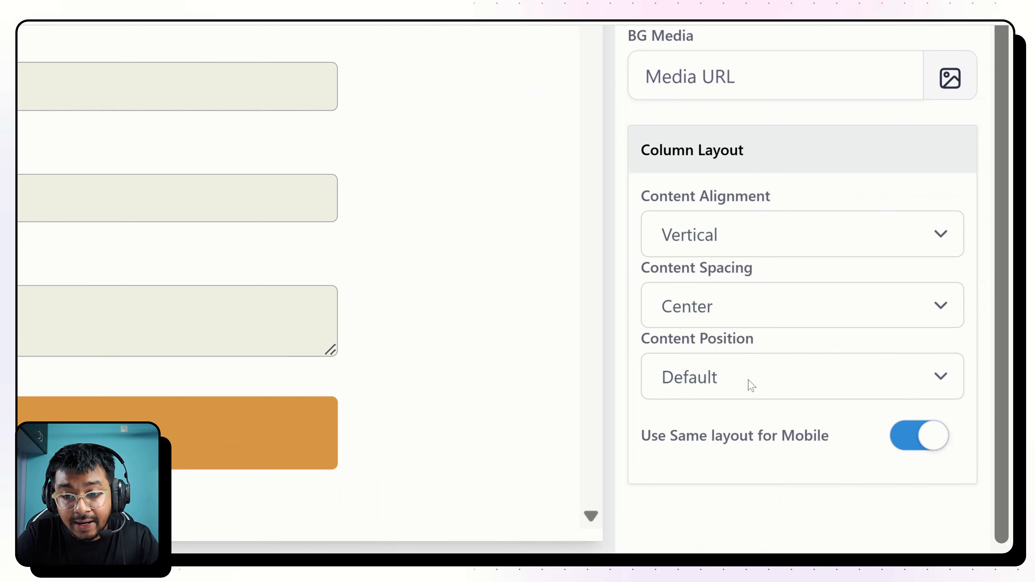
click(694, 311)
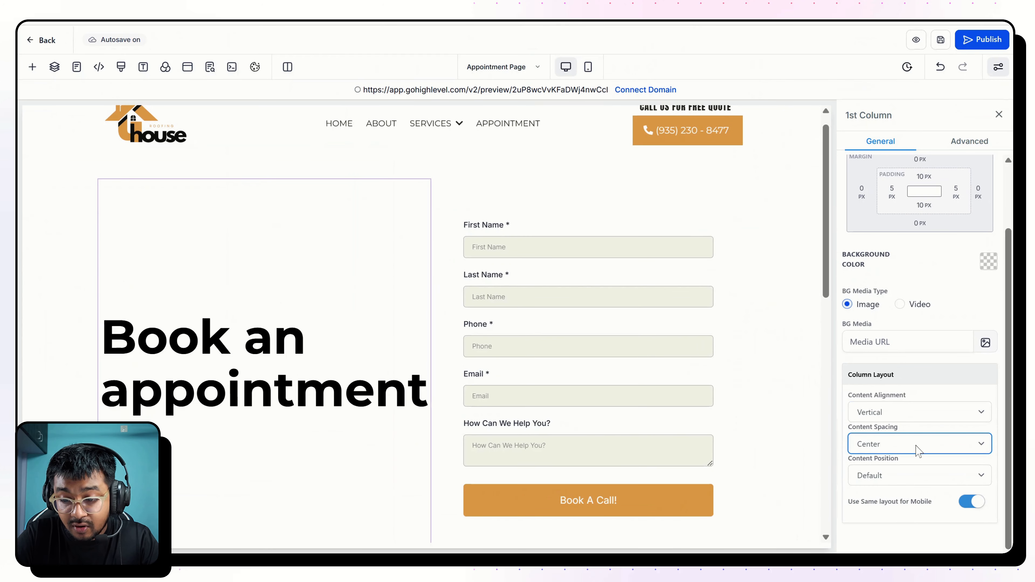
click(899, 474)
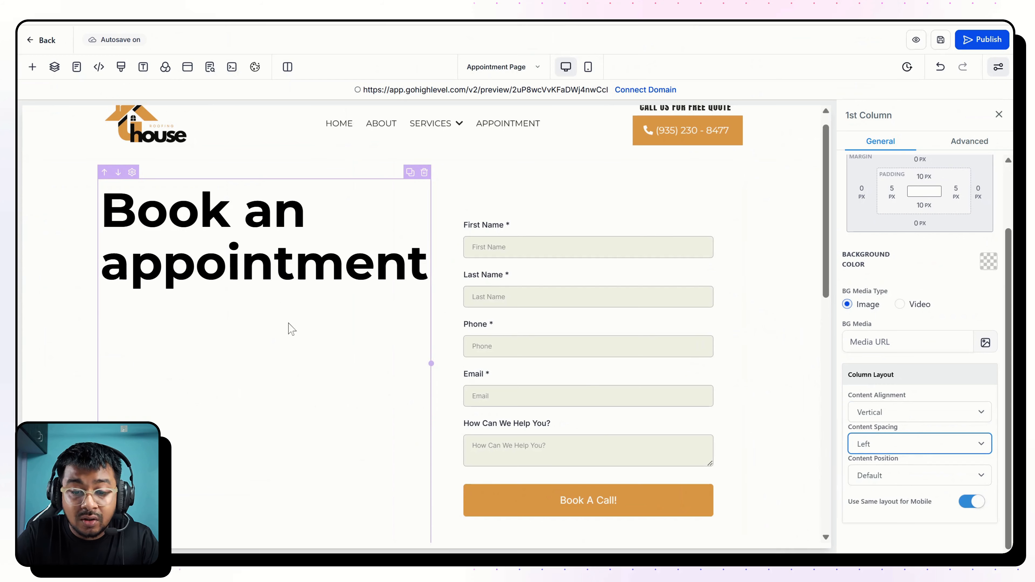
- Reduce the "Book an appointment" headline's font size to 72 px
scroll(288, 324, down, 1)
click(295, 253)
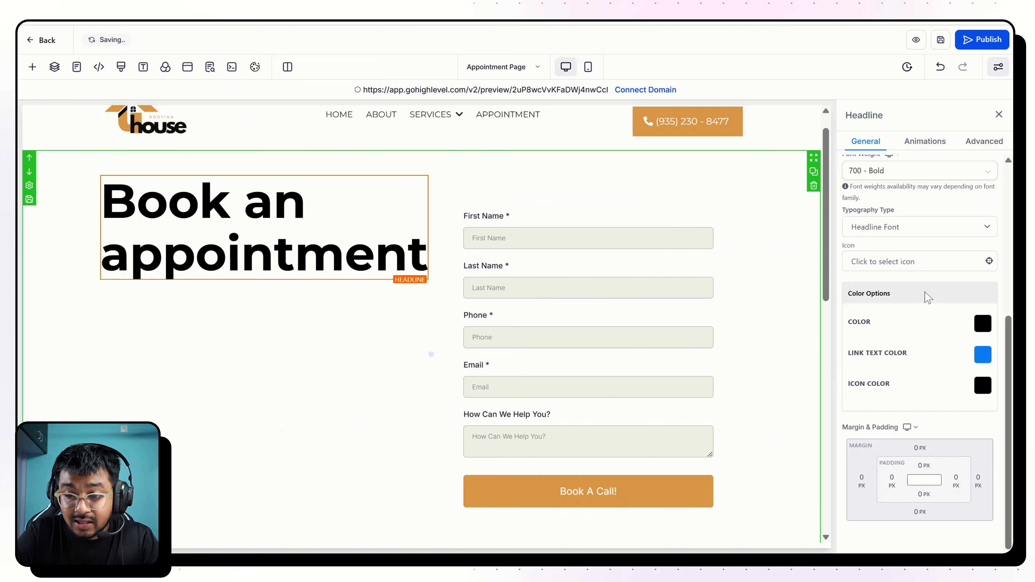
scroll(908, 326, up, 5)
double_click(937, 389)
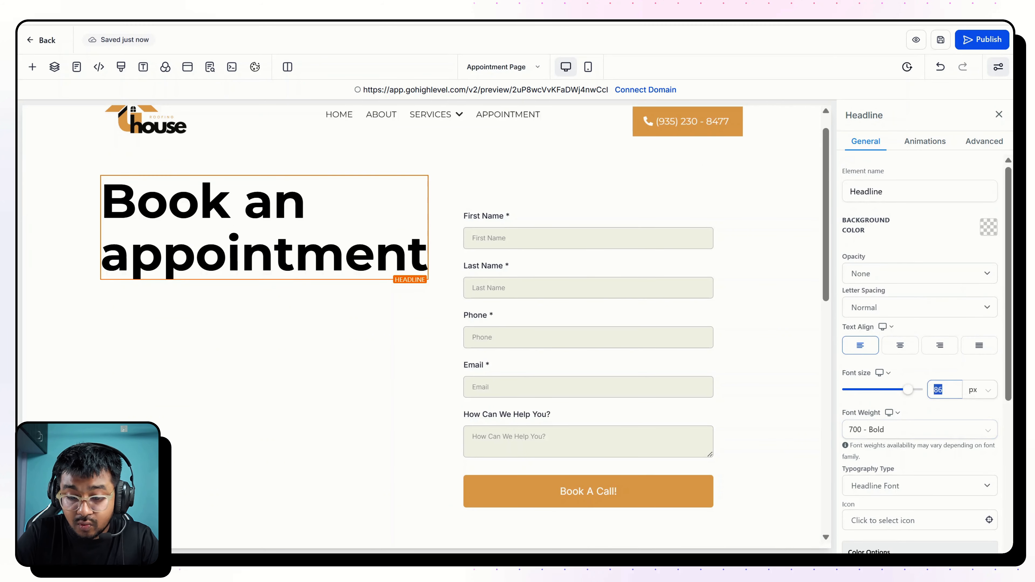
text(72)
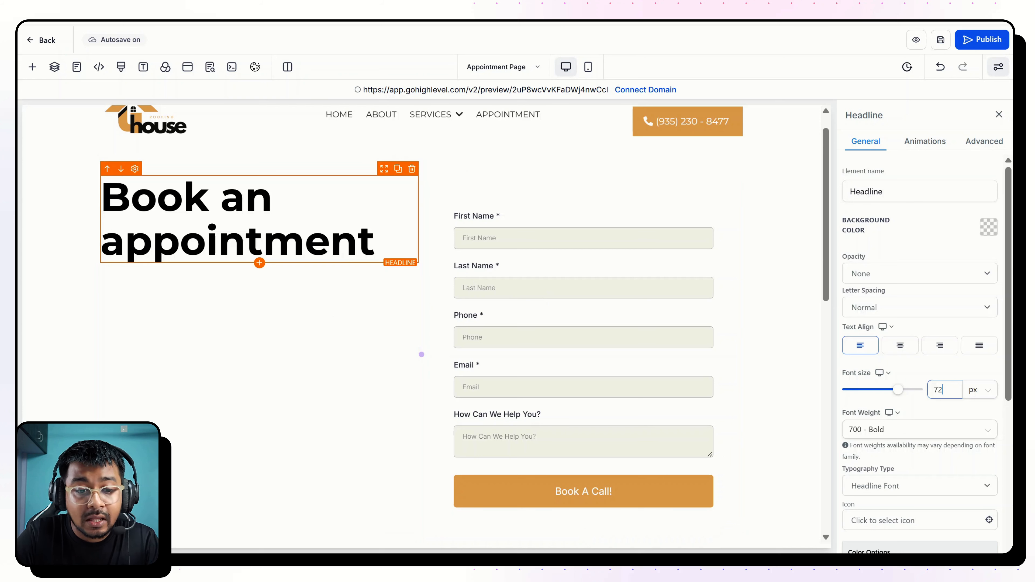
- Set the content spacing of the form's column to Left
click(514, 180)
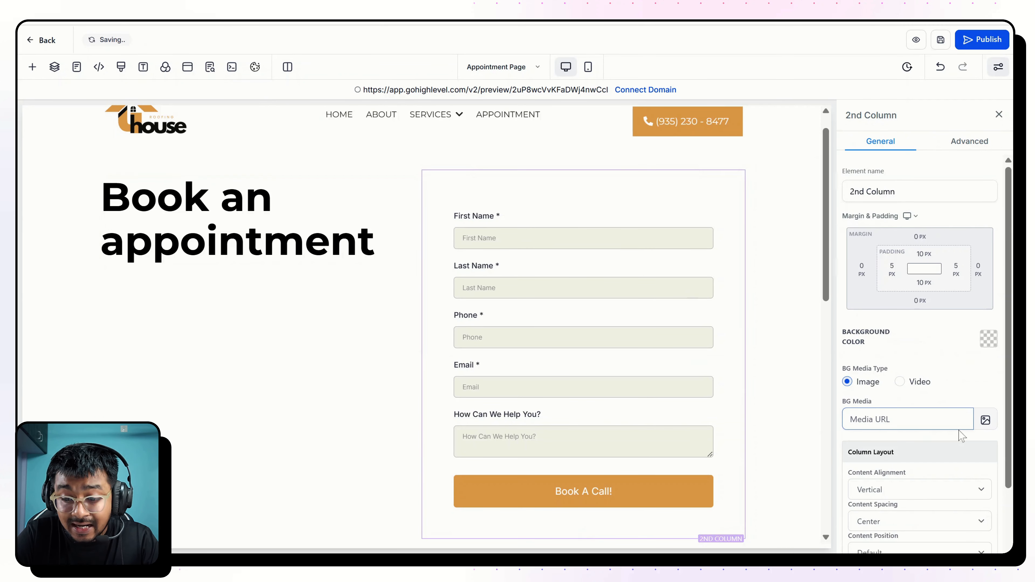
scroll(962, 435, down, 2)
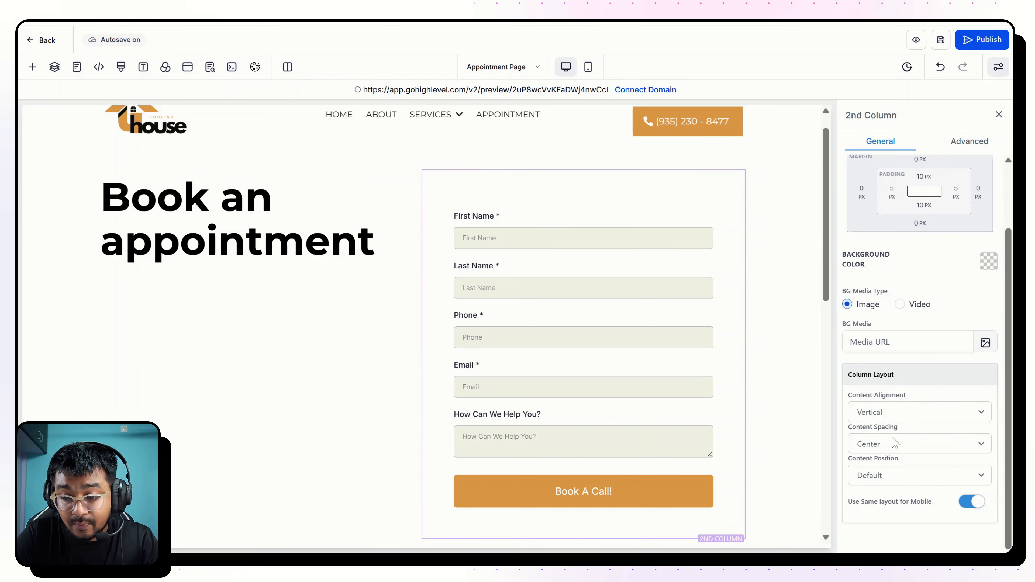
drag(847, 431, 912, 424)
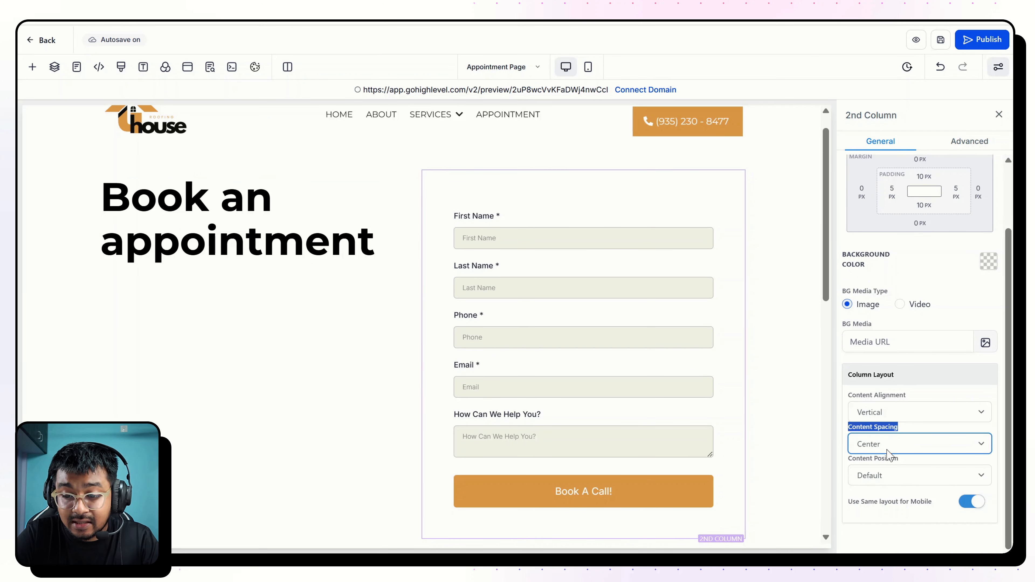
click(881, 478)
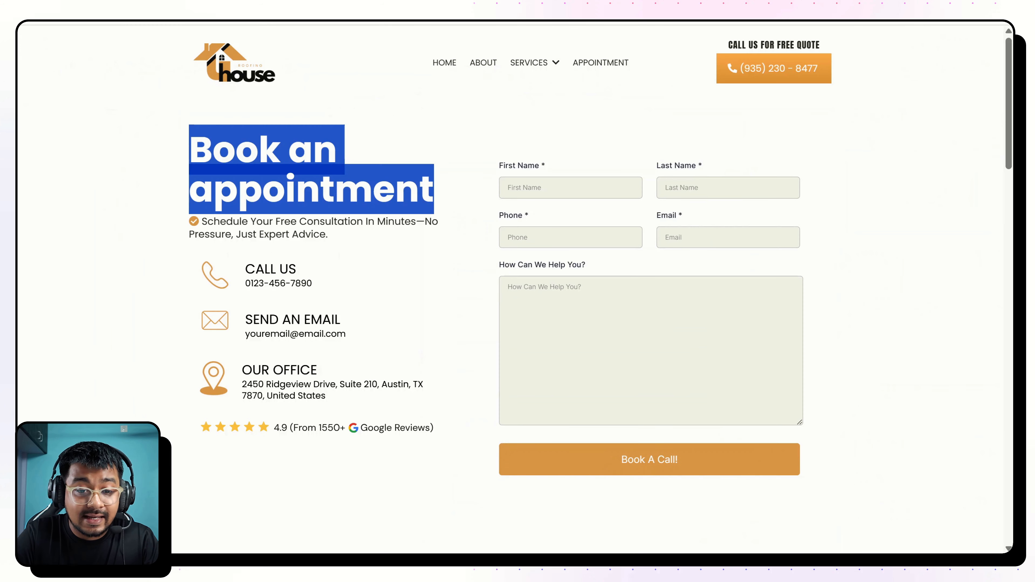
- Color the word "appointment" in the headline with the orange custom color My Custom Color 9, matching the finished page
click(378, 155)
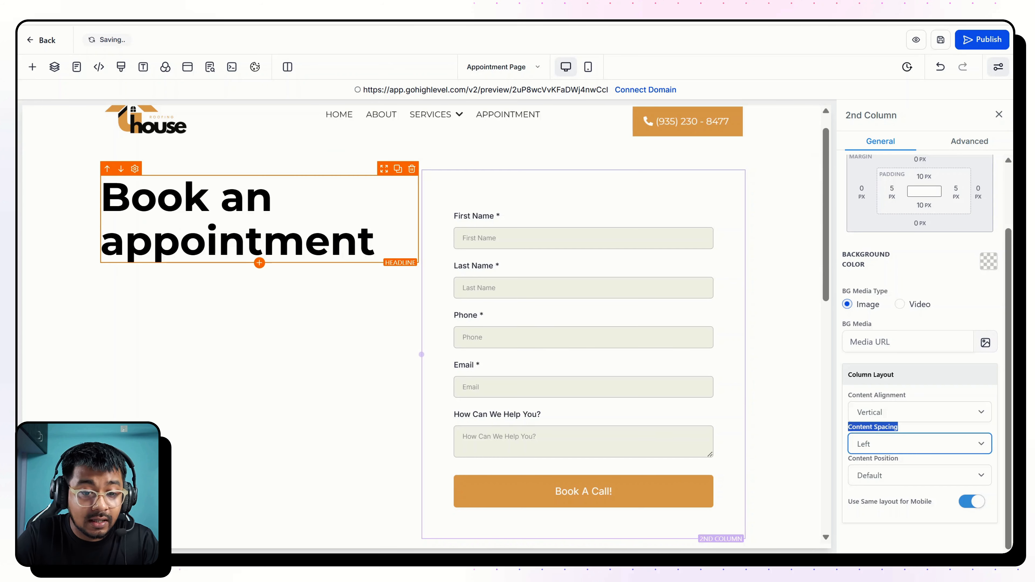
double_click(238, 242)
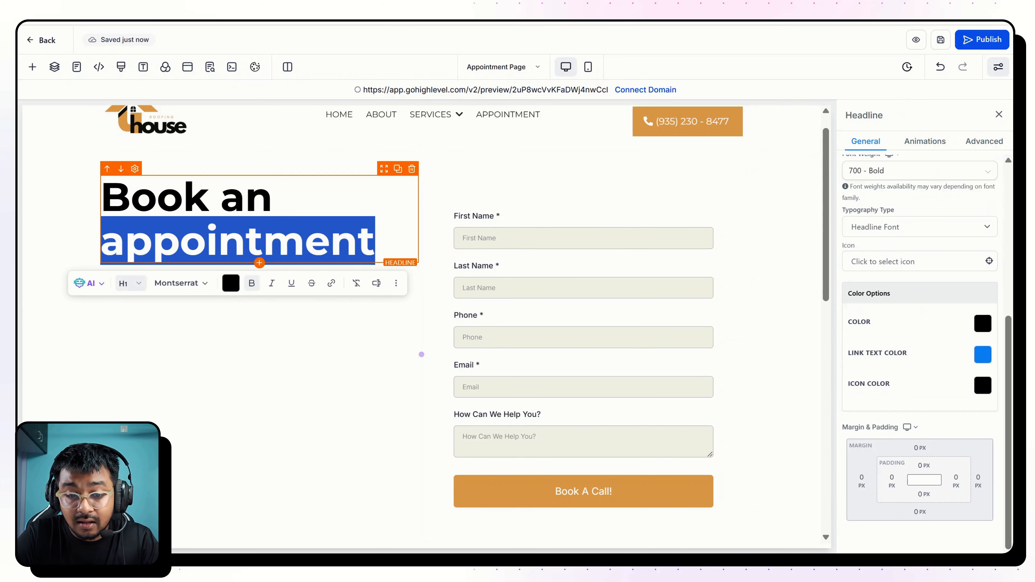
click(235, 288)
click(269, 376)
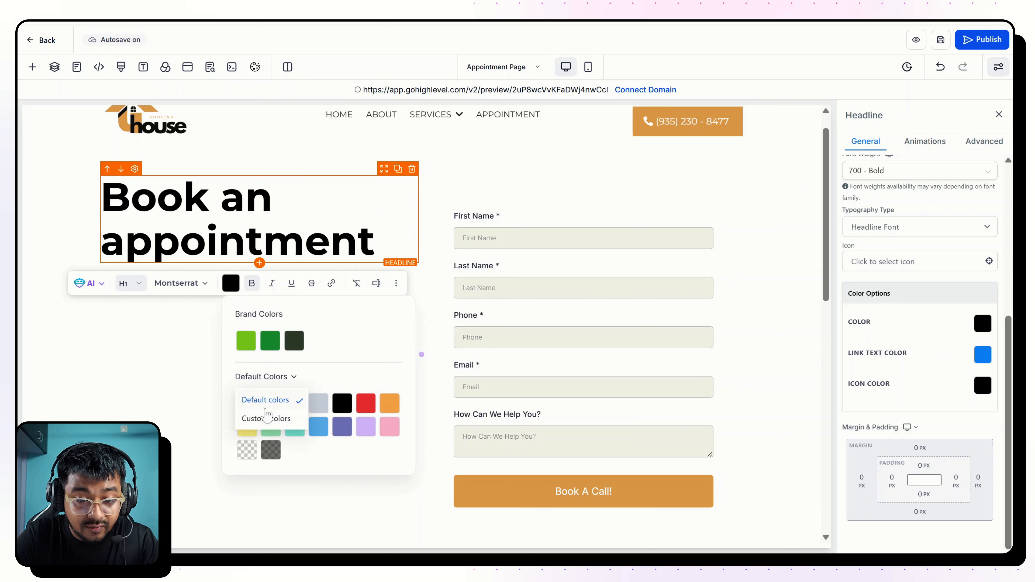
click(266, 418)
click(271, 411)
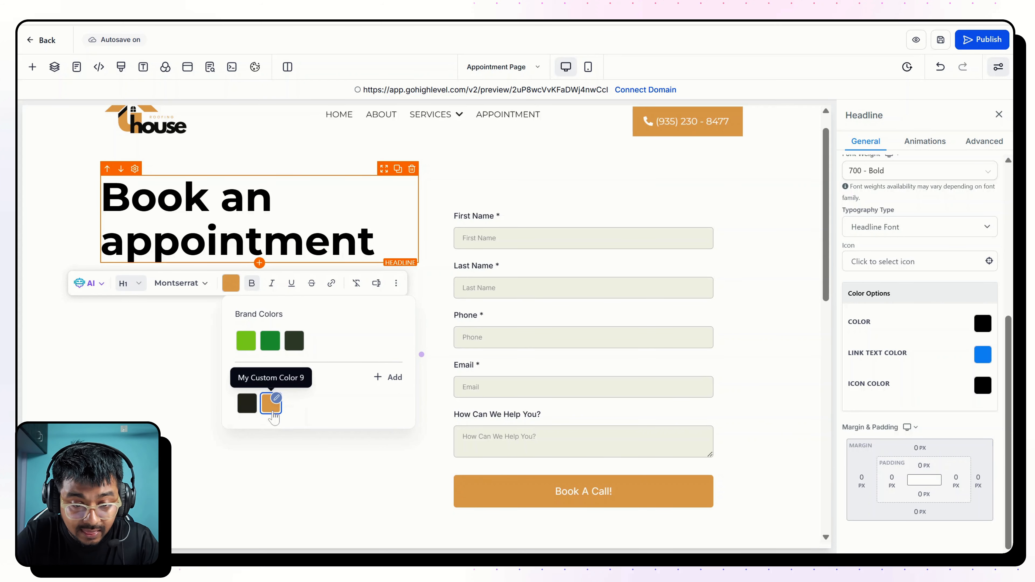
click(421, 354)
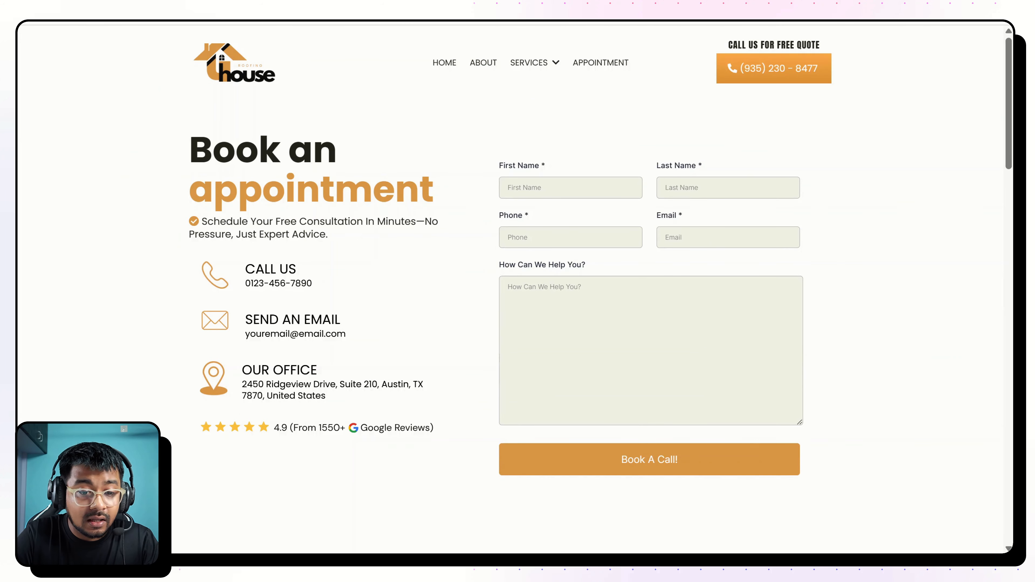
- Add a sub-headline directly below the "Book an appointment" headline, aligned left with a 20 px font size
drag(202, 230, 344, 240)
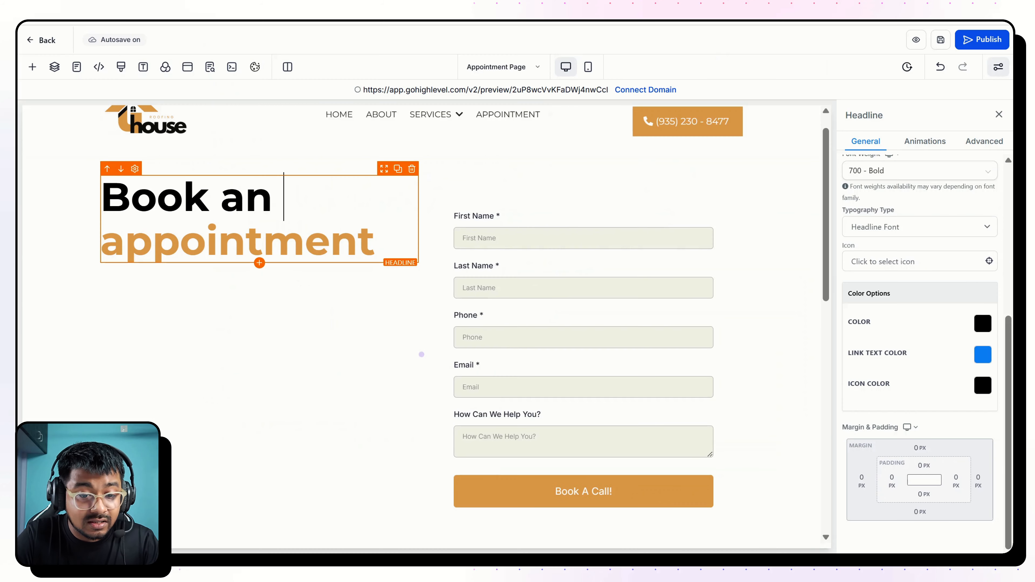
click(259, 263)
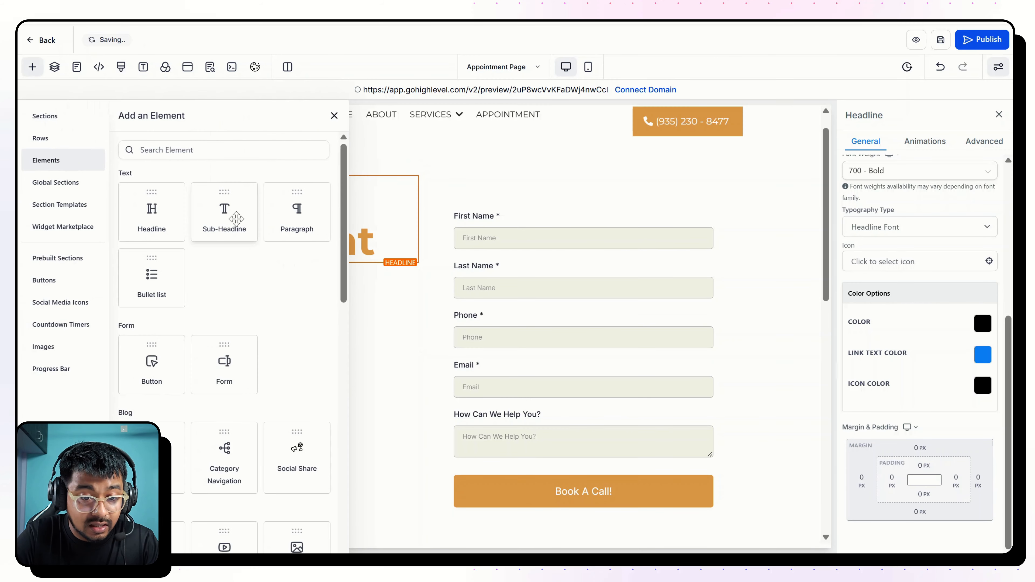
click(231, 220)
scroll(922, 293, up, 5)
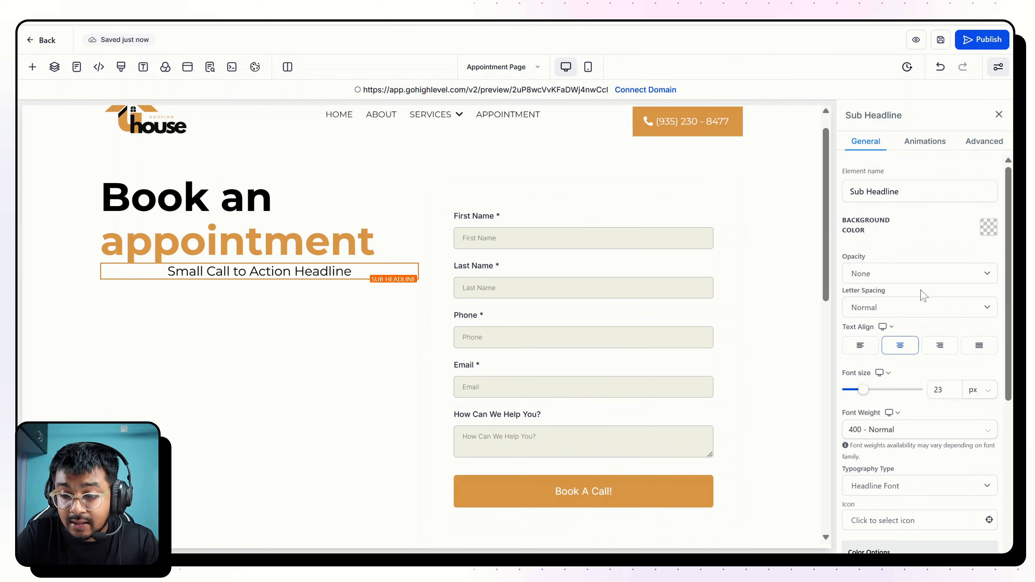
click(860, 345)
double_click(937, 390)
text(20)
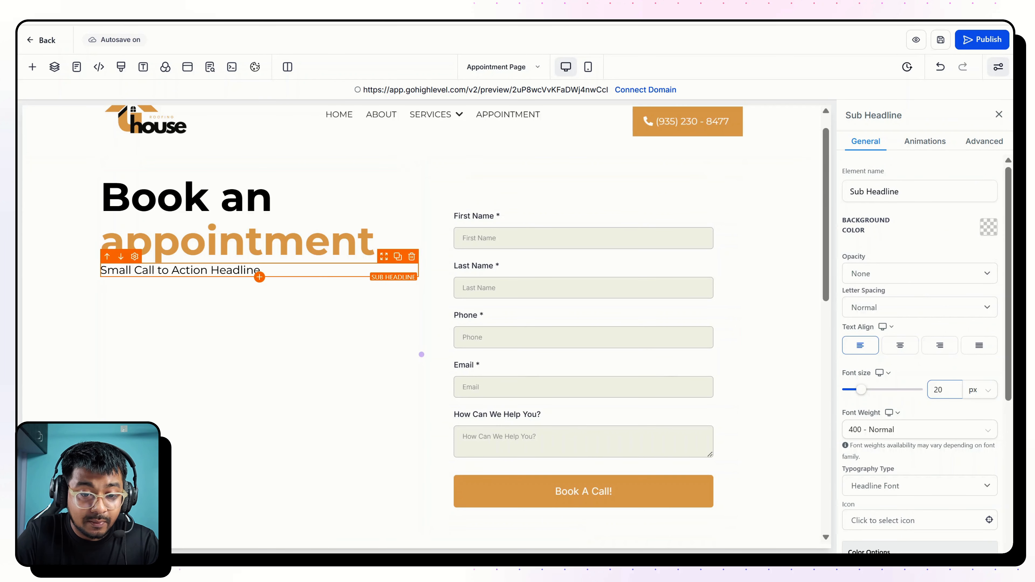
- Replace the sub-headline's text with the non-bold sentence "Schedule your free consultation in minutes—no pressure, just expert advice."
triple_click(246, 271)
text(Schedule your free consultation in minutes—no pressure, just expert advice)
key(BackSpace)
key(BackSpace)
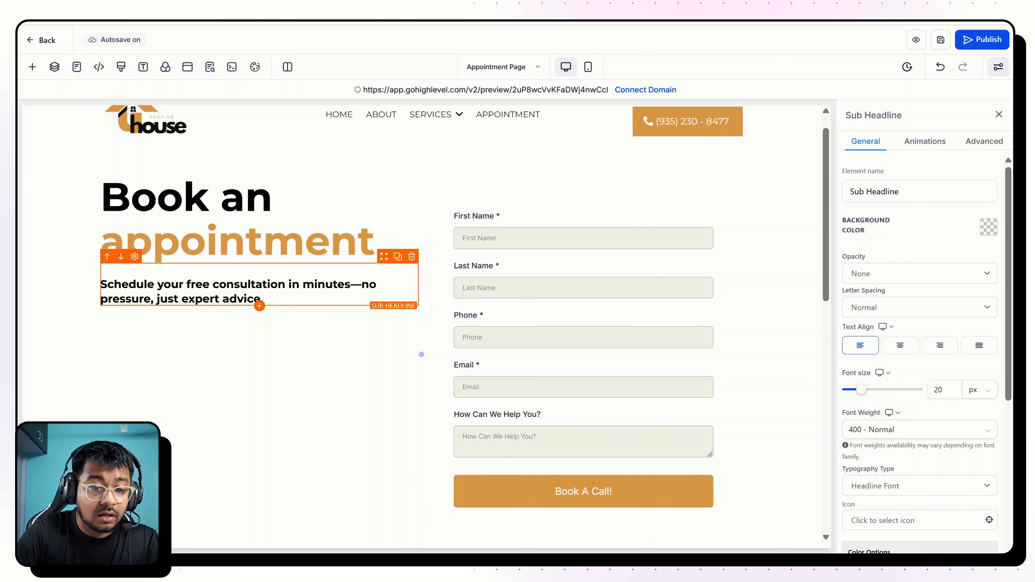
key(ctrl+a)
click(210, 309)
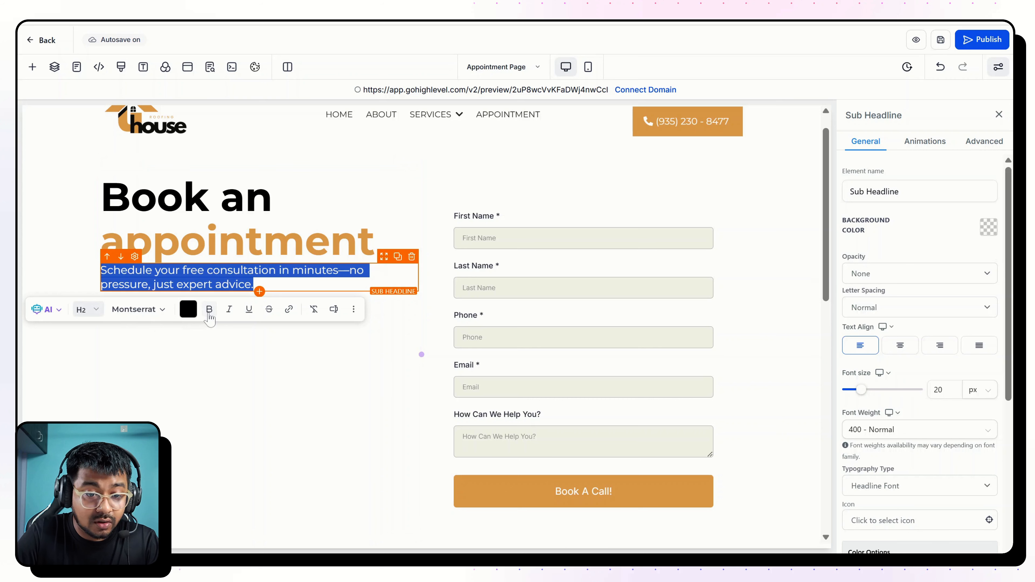
- Give the sub-headline a check-circle icon in the custom orange and a 10 px top margin
scroll(896, 373, down, 5)
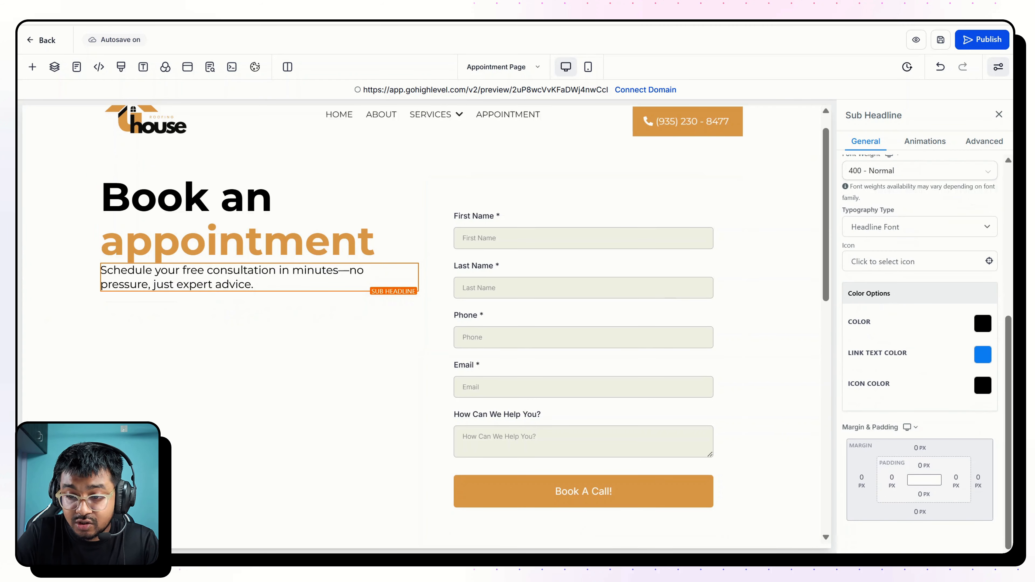
click(893, 262)
text(corr)
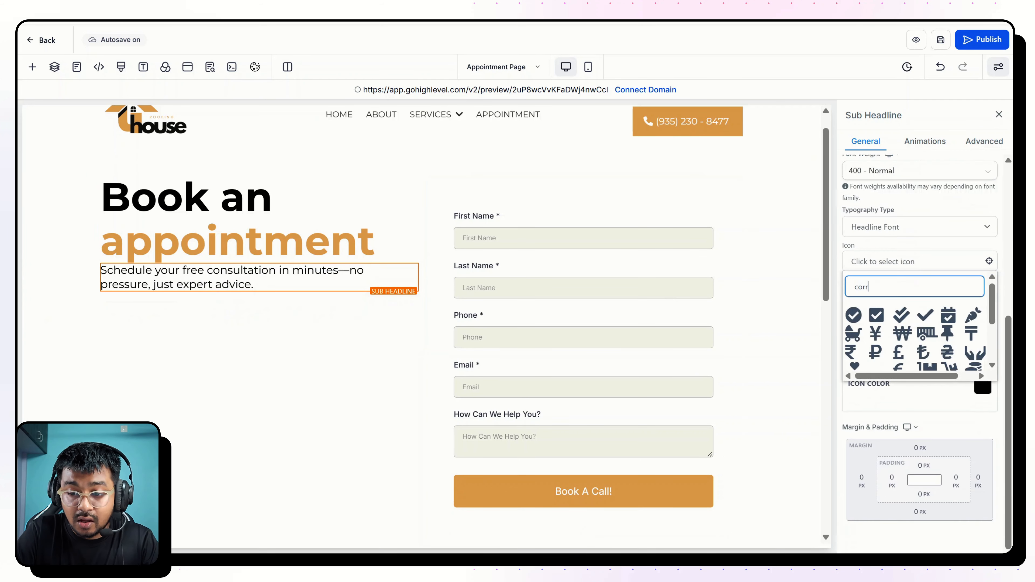
click(857, 316)
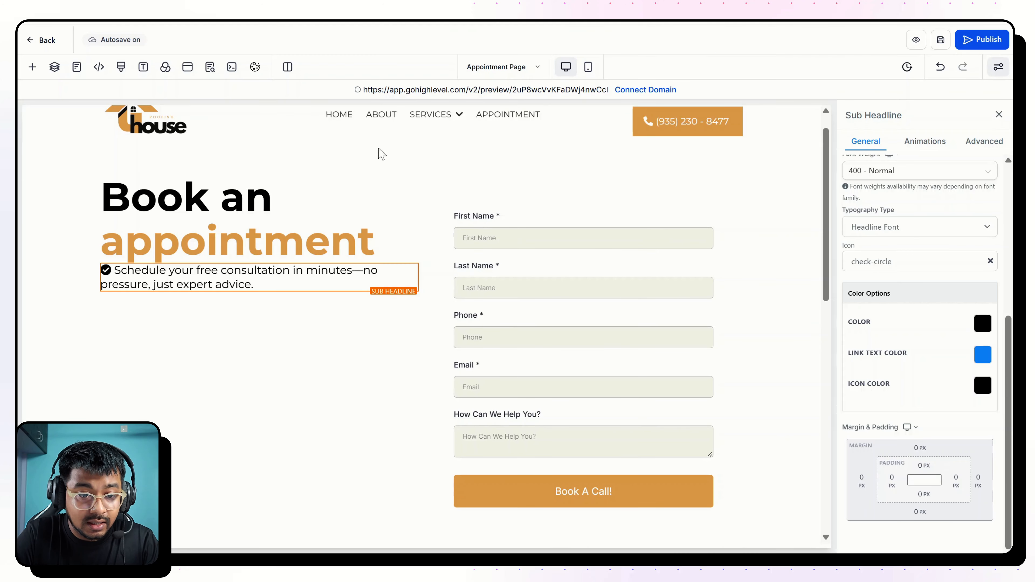
click(982, 385)
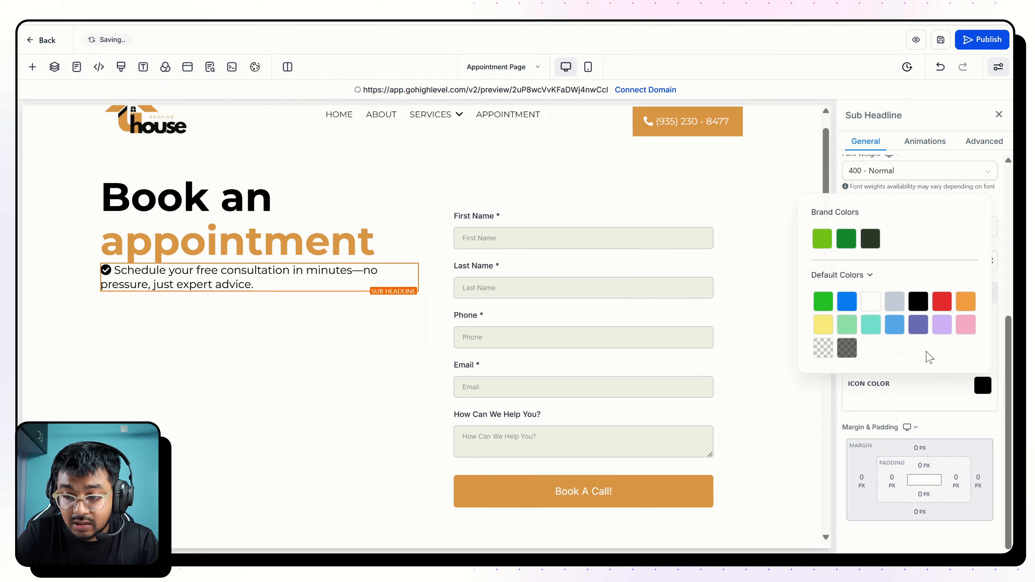
click(847, 348)
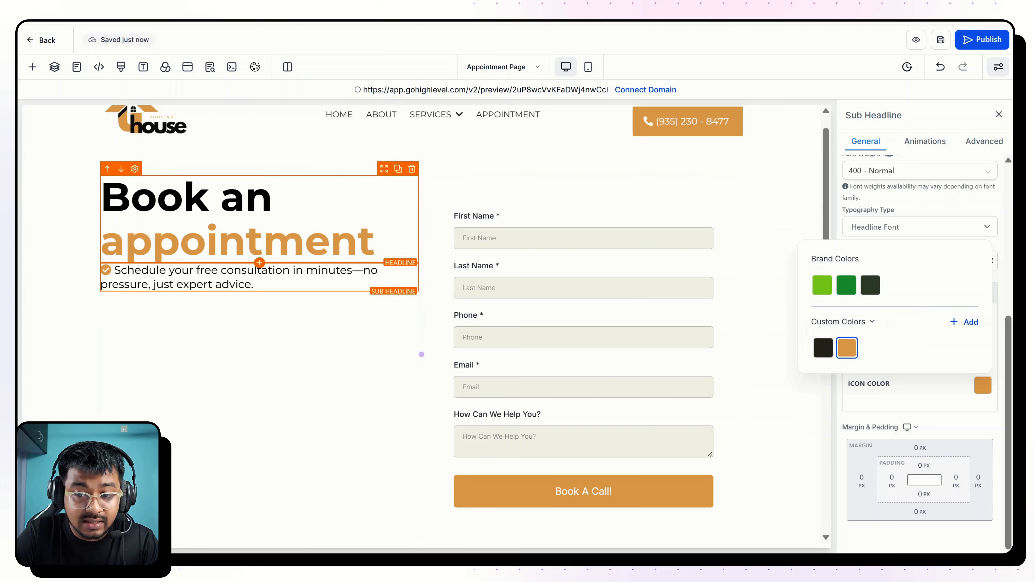
click(920, 448)
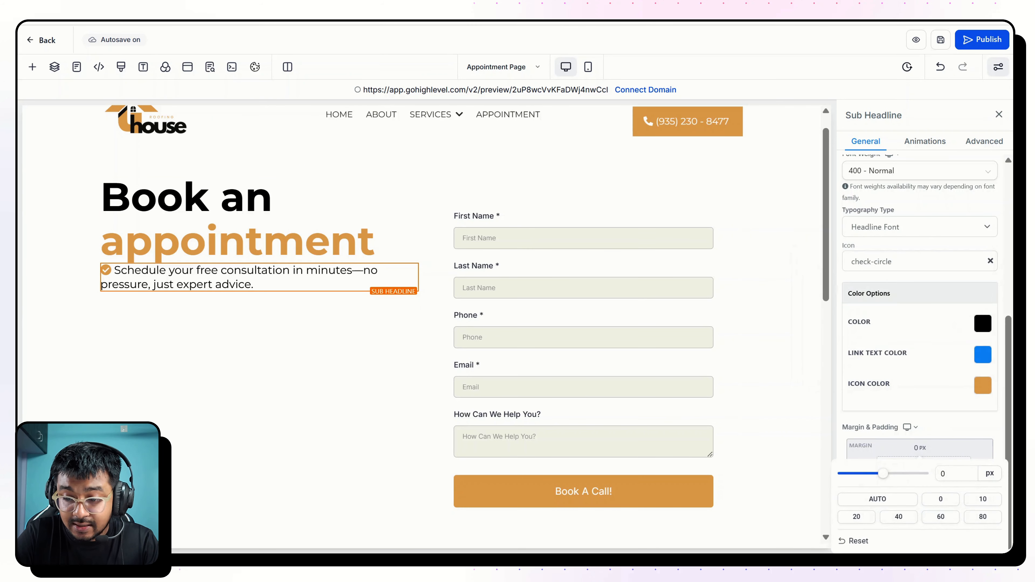
click(982, 498)
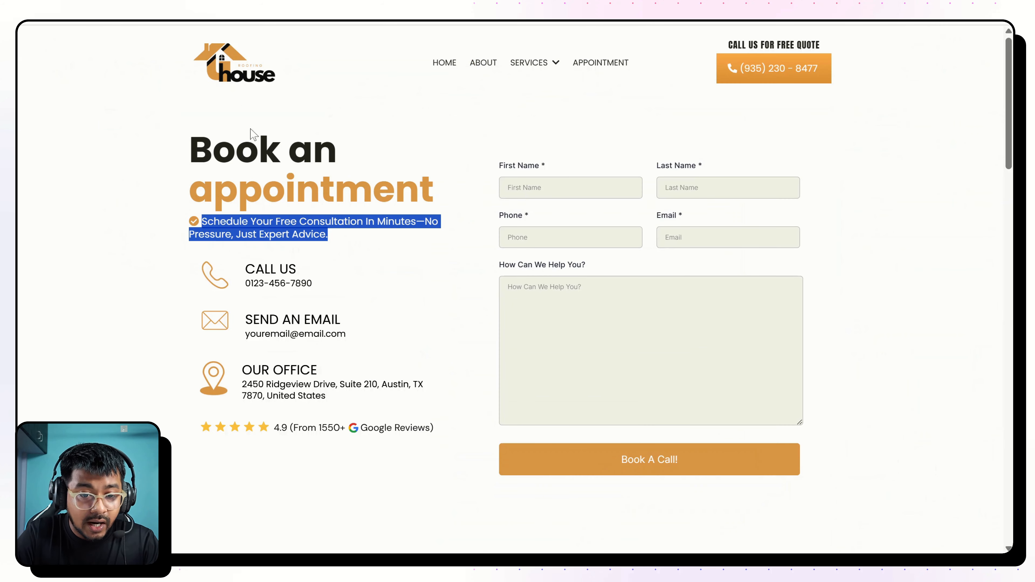
- Add an Image Feature element below the sub-headline for the contact details shown on the finished page
scroll(220, 192, down, 2)
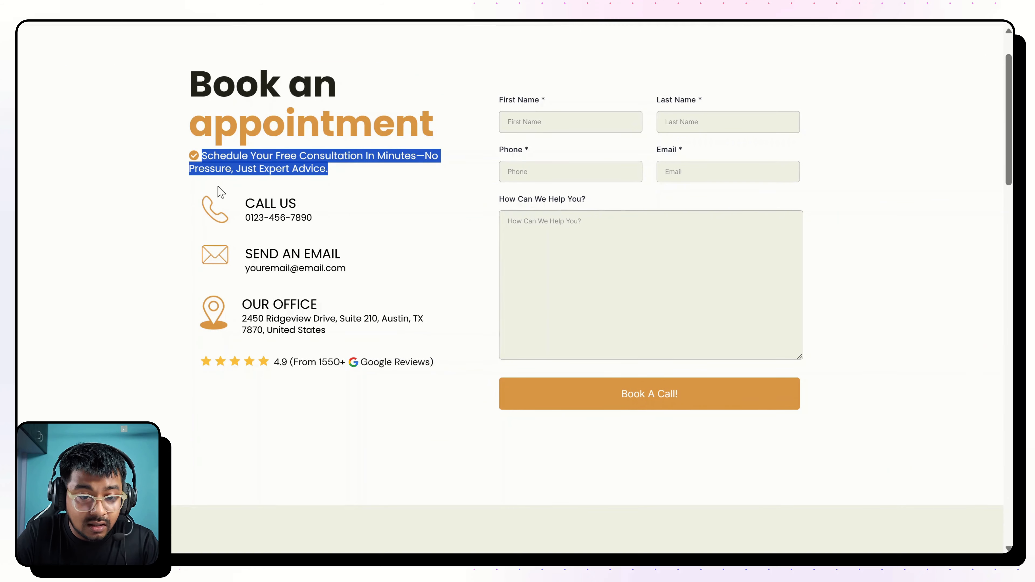
drag(195, 192, 376, 312)
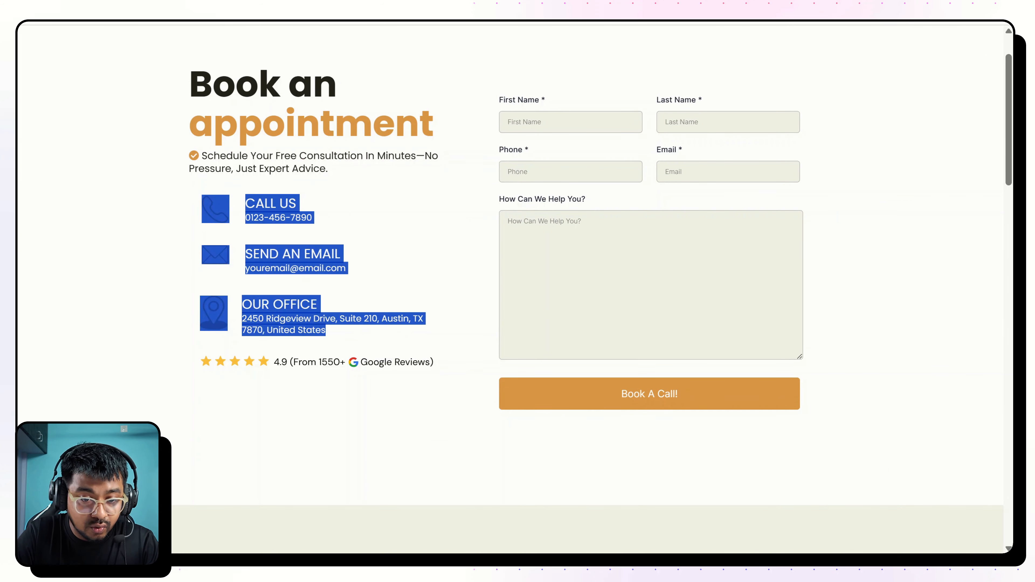
click(376, 313)
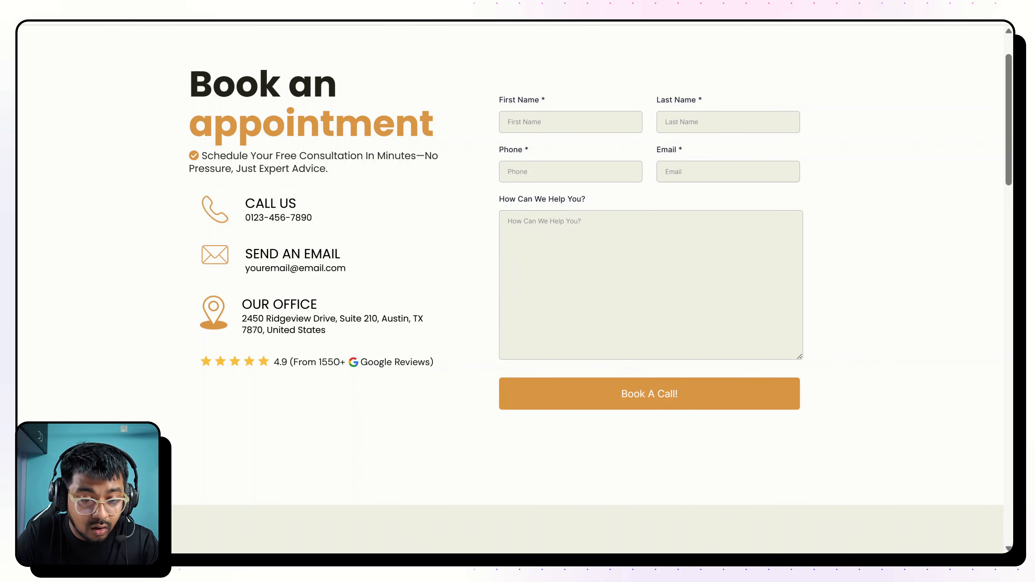
scroll(262, 246, up, 3)
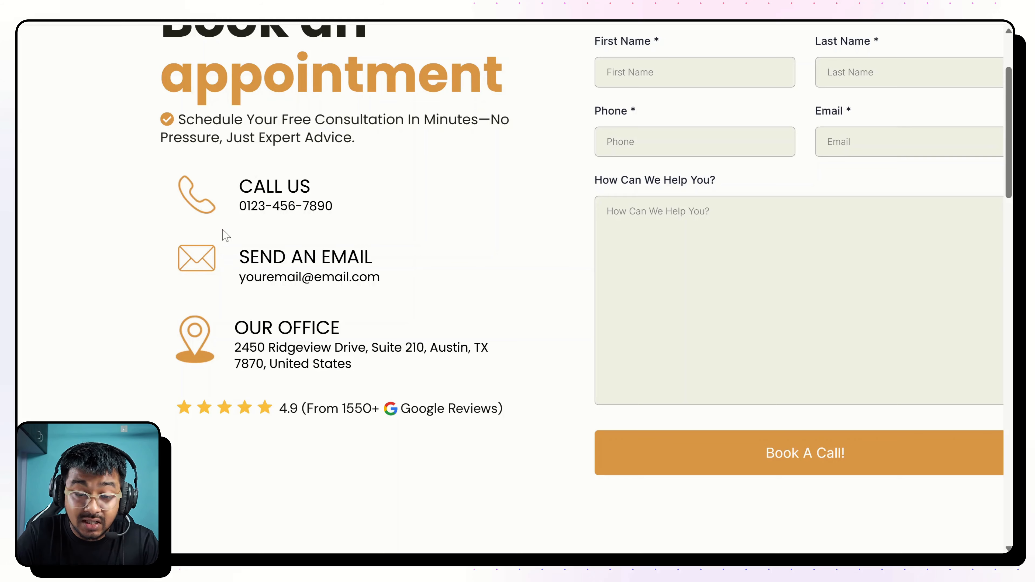
scroll(225, 235, down, 3)
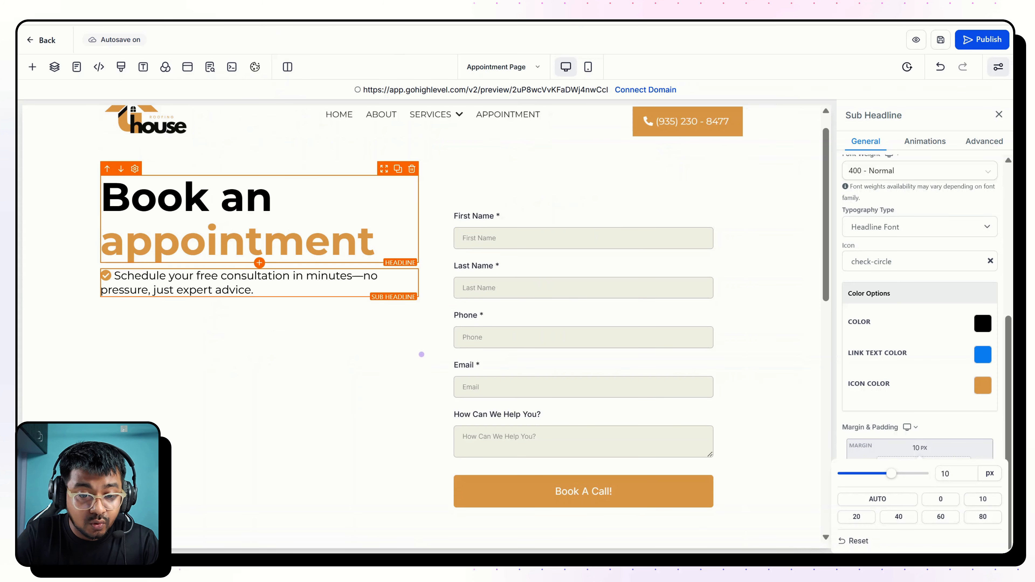
click(259, 297)
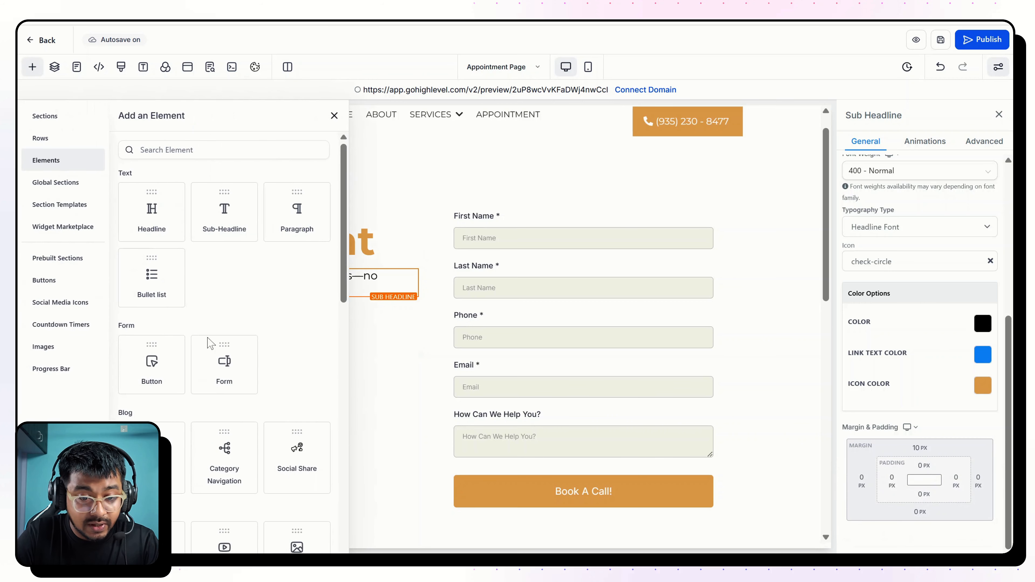
text(image)
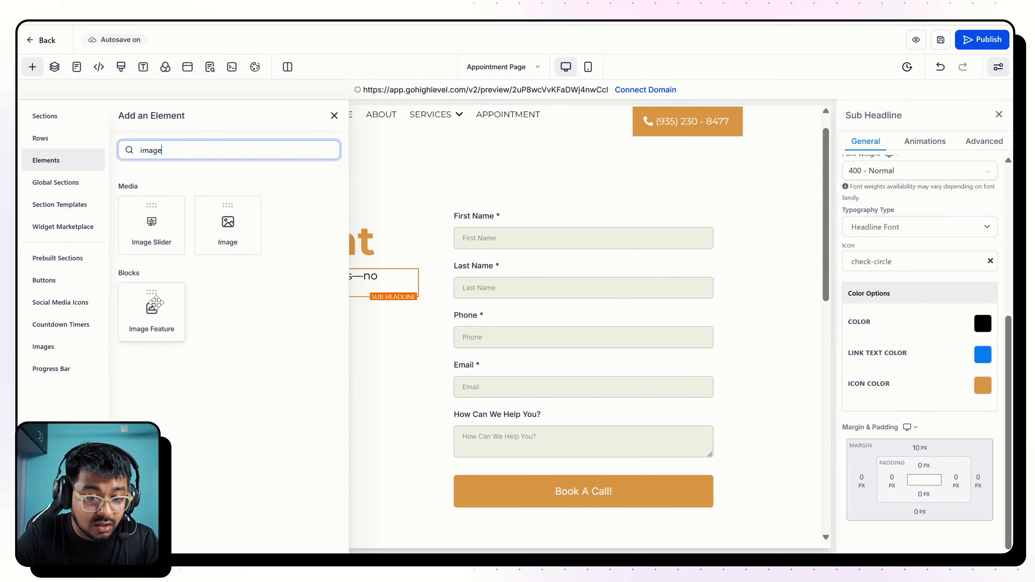
drag(151, 308, 330, 337)
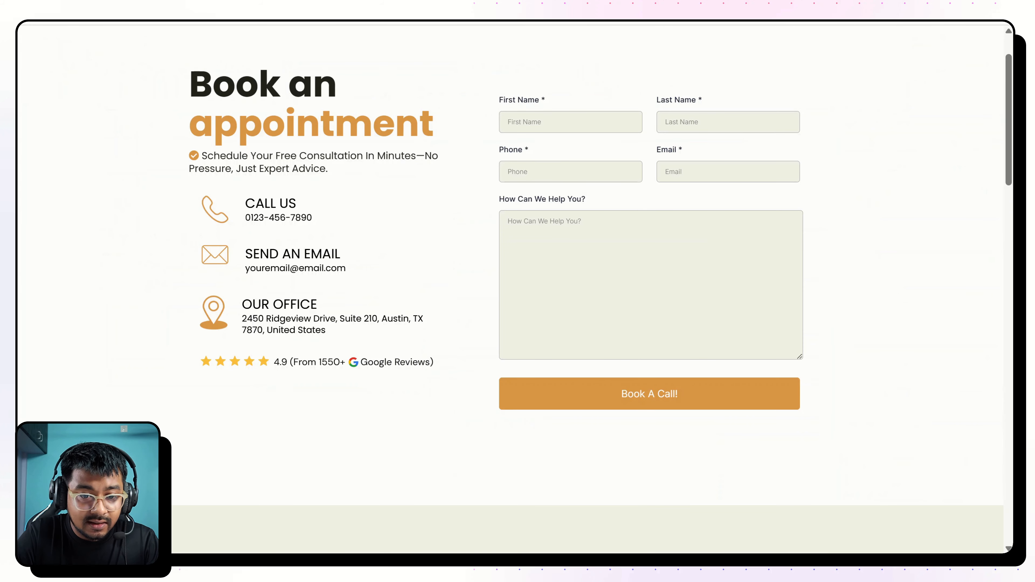
- Replace the image feature's headline with "CALL US", copied from the finished page
drag(244, 203, 353, 203)
key(ctrl+c)
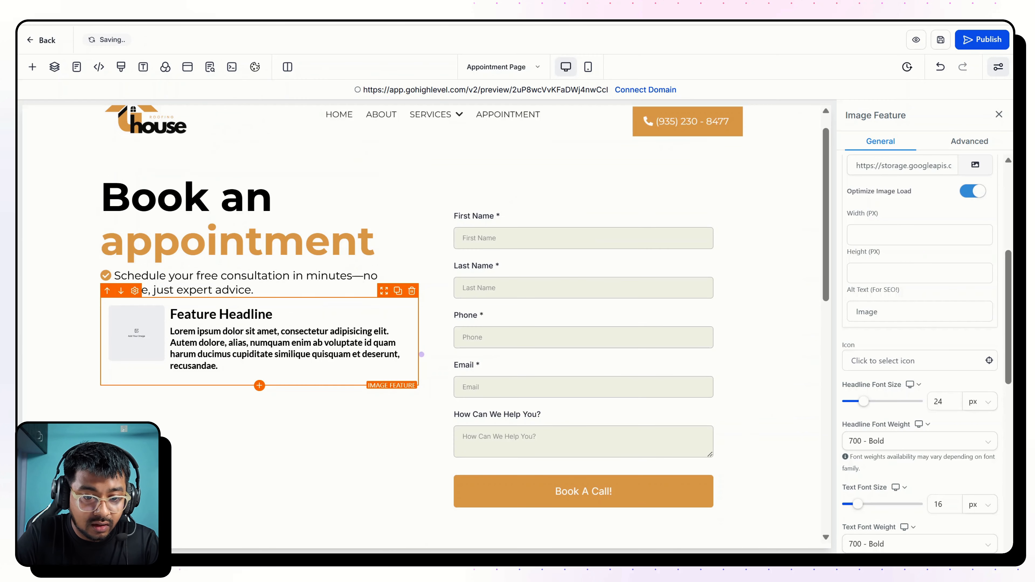
triple_click(246, 317)
key(ctrl+v)
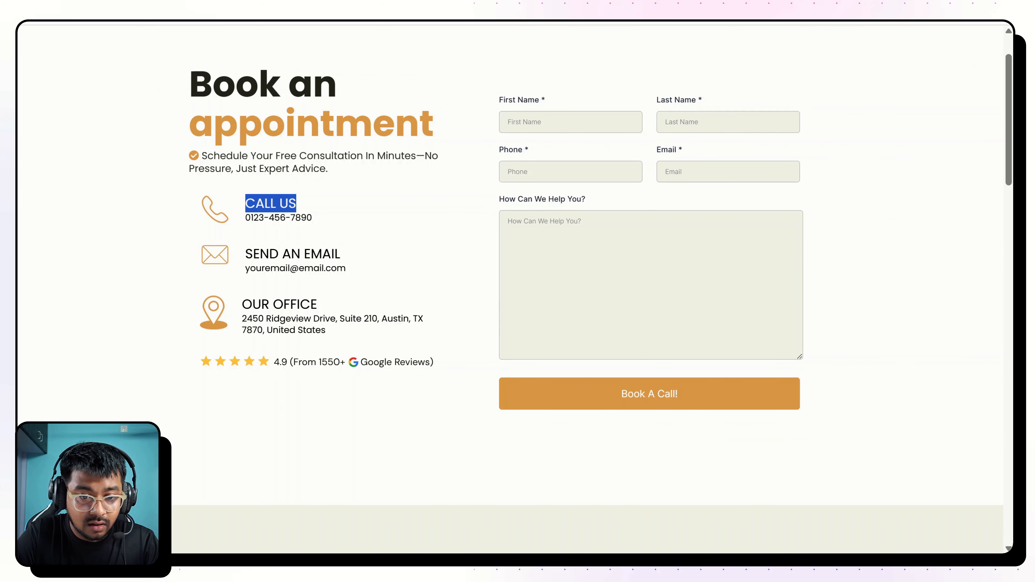
- Replace the image feature's placeholder description with the phone number copied from the finished page, leaving no blank line above it
click(256, 224)
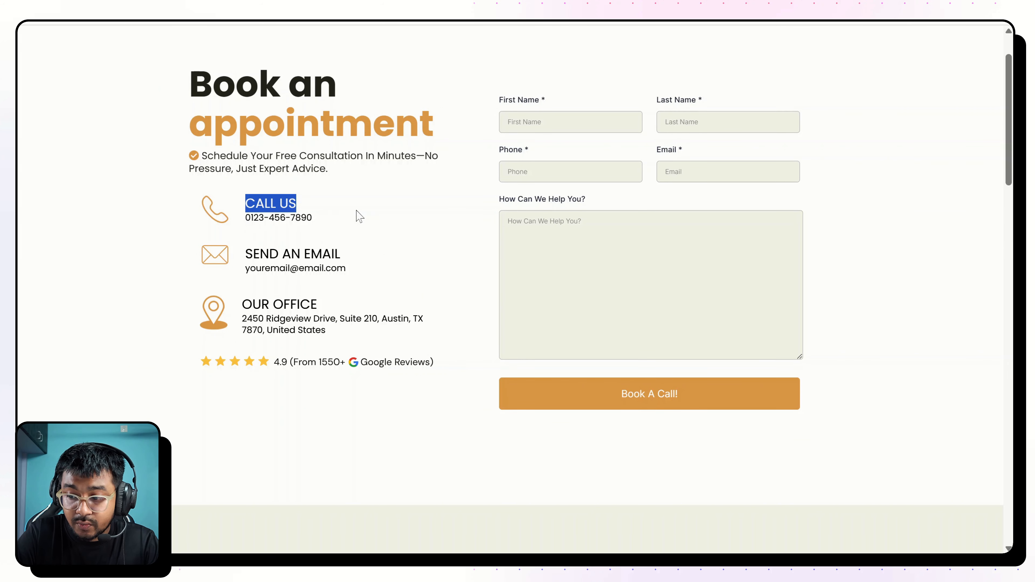
click(259, 224)
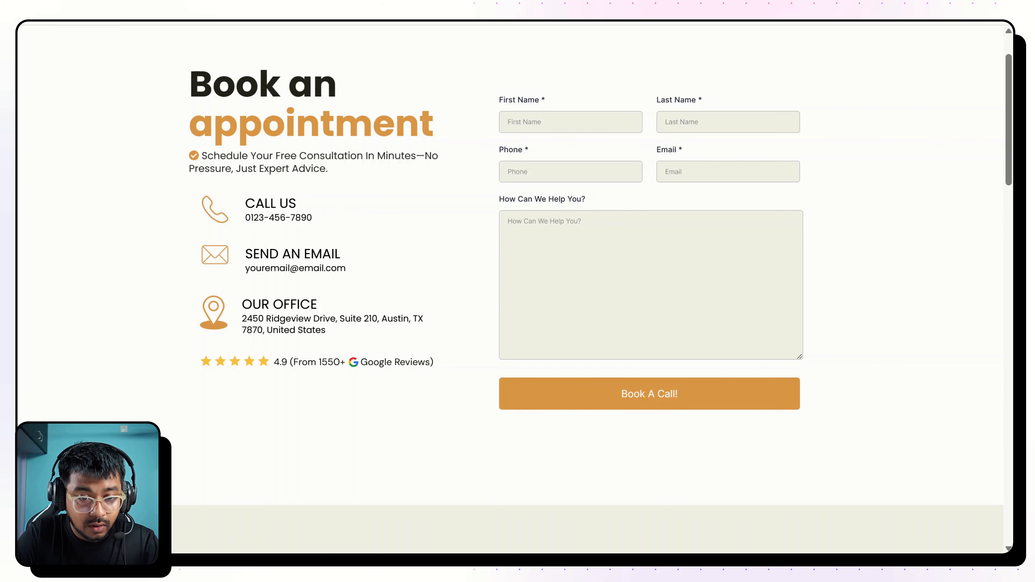
drag(244, 217, 324, 220)
key(ctrl+c)
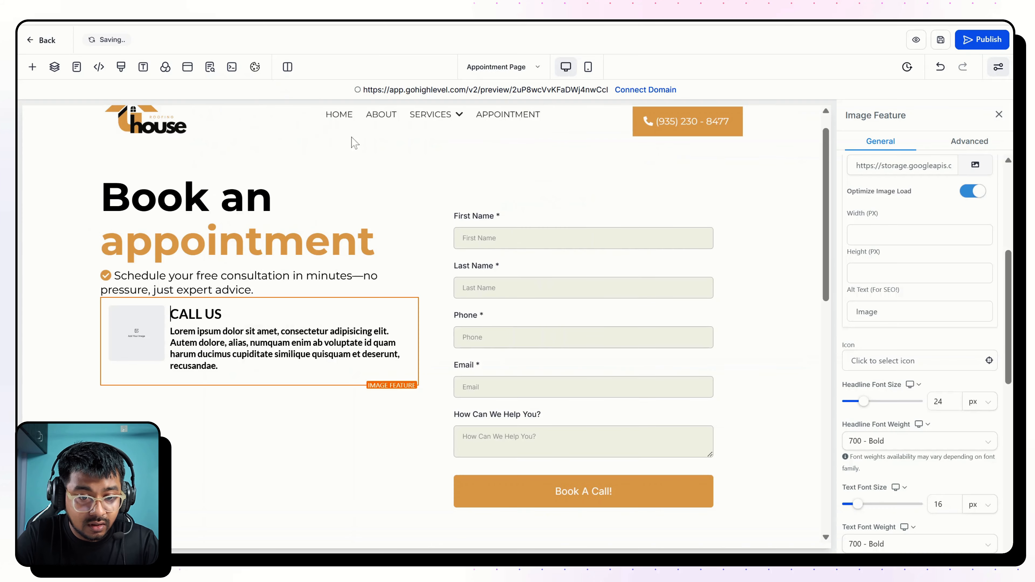
key(ctrl+a)
key(ctrl+v)
key(Home)
key(BackSpace)
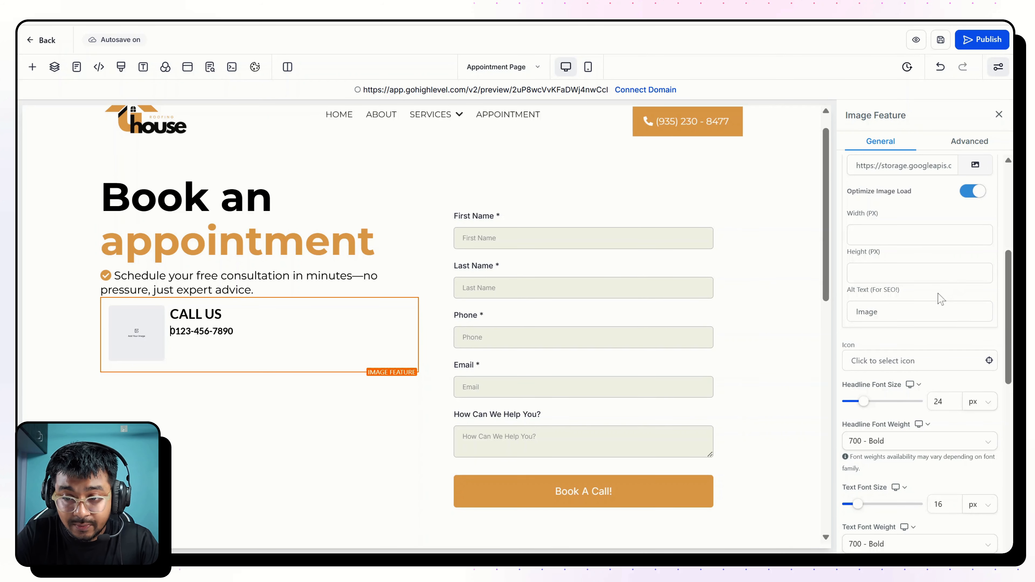
- Set the image feature's headline and text font weights to 400 - Normal and remove bold from "CALL US"
scroll(924, 314, down, 3)
click(912, 300)
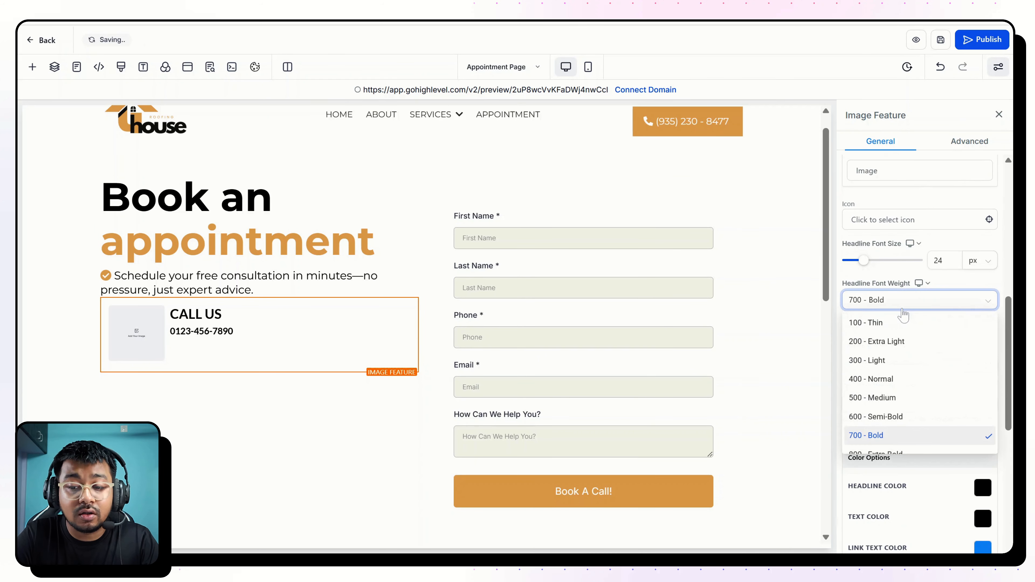
click(891, 385)
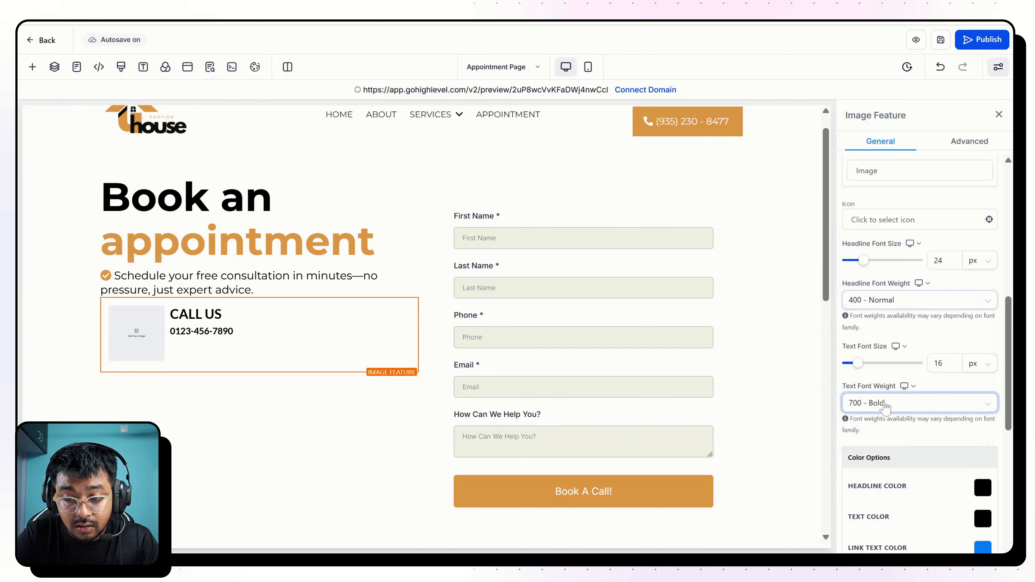
click(873, 403)
click(871, 316)
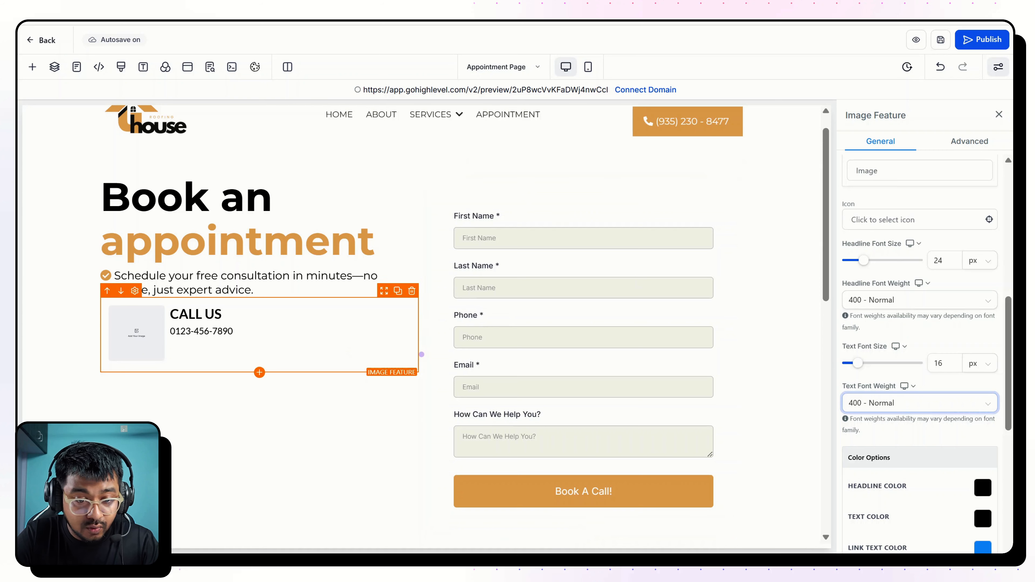
double_click(196, 314)
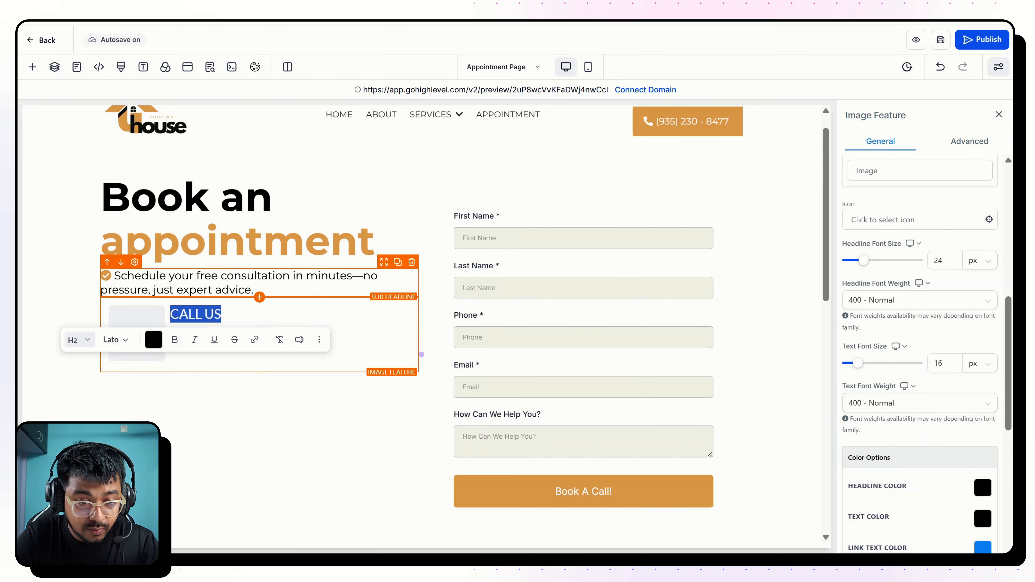
click(249, 329)
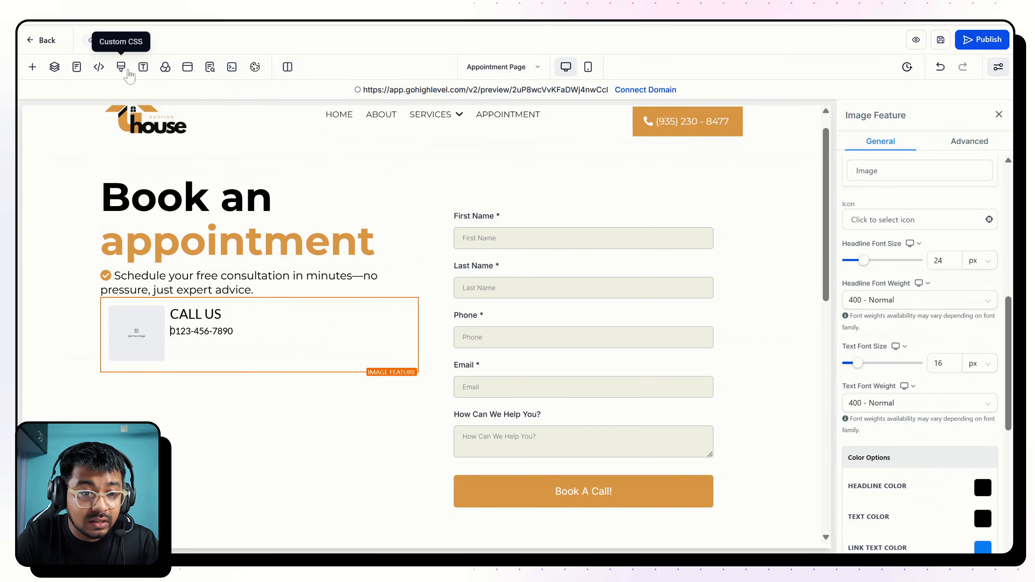
- Change both the headline font and the content font in the page typography to Poppins
click(143, 67)
click(115, 178)
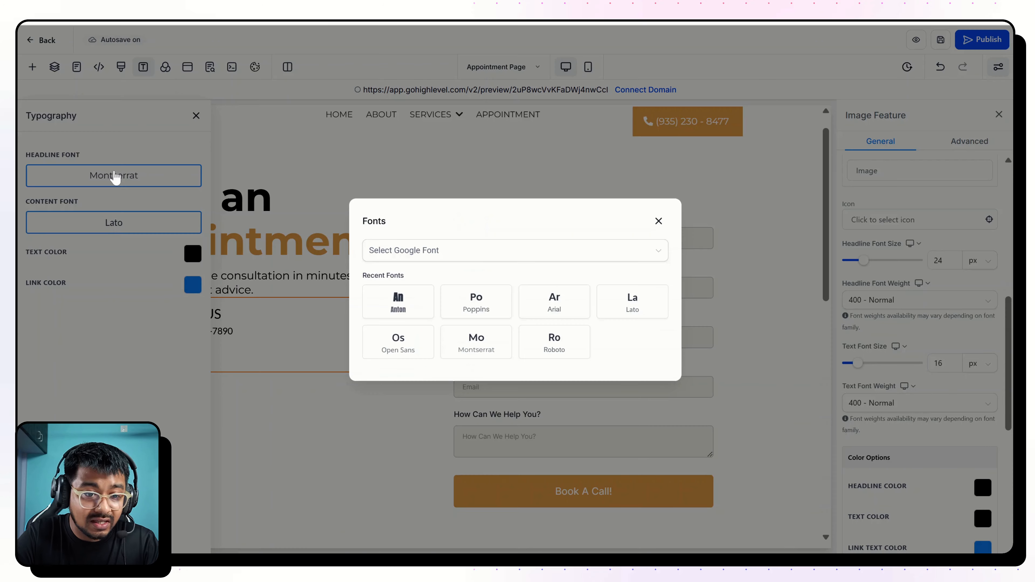
click(467, 312)
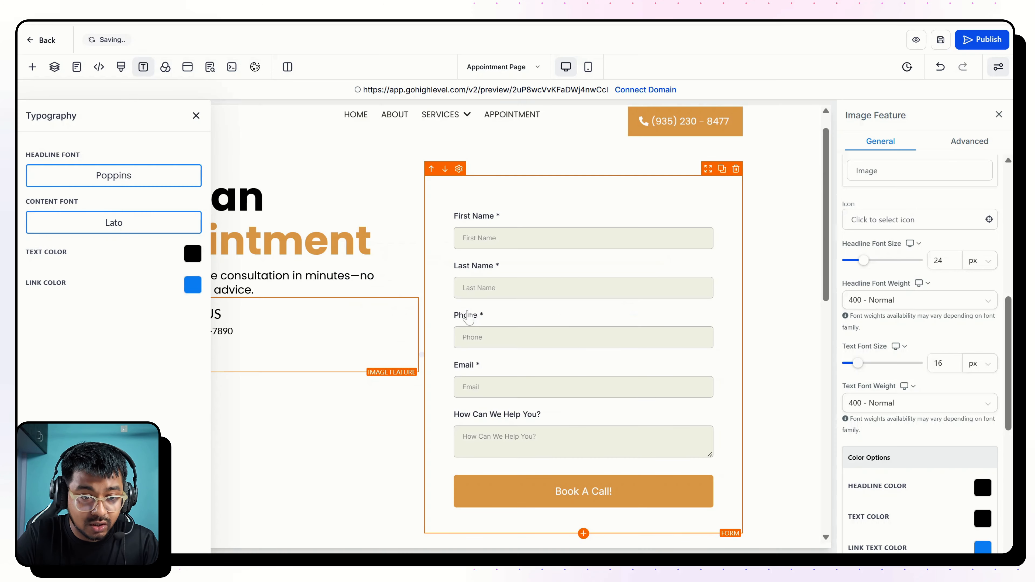
click(109, 222)
click(480, 314)
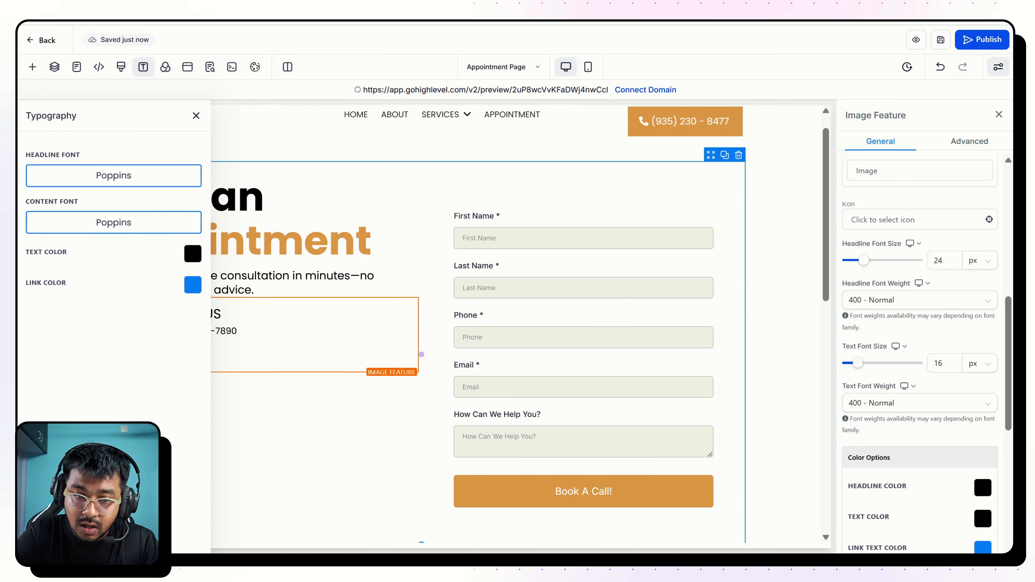
- Turn off Optimize Image Load for the "CALL US" image feature and accept the page-speed notice
click(196, 115)
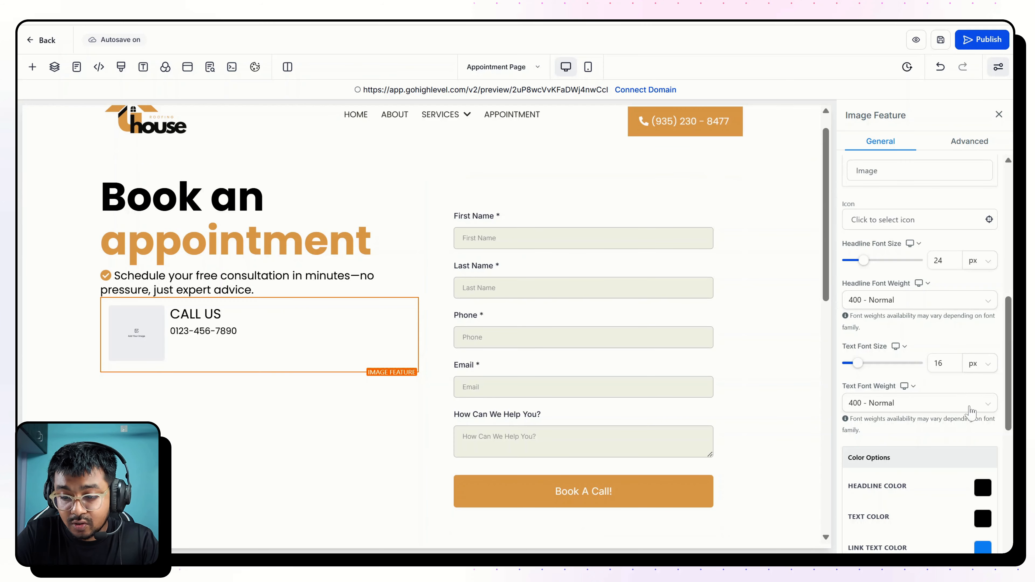
scroll(962, 408, down, 5)
scroll(933, 403, up, 10)
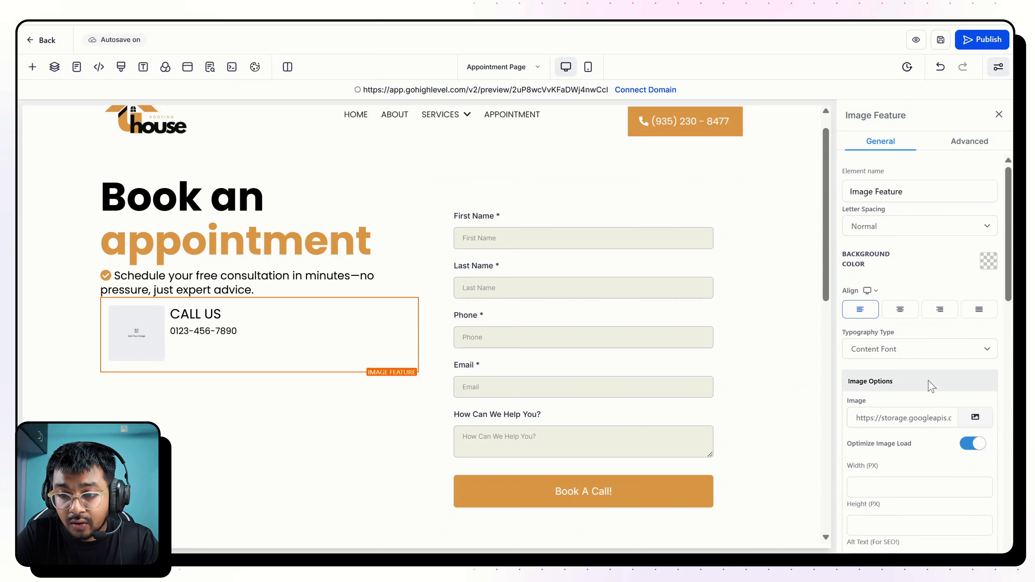
scroll(929, 383, down, 3)
click(974, 330)
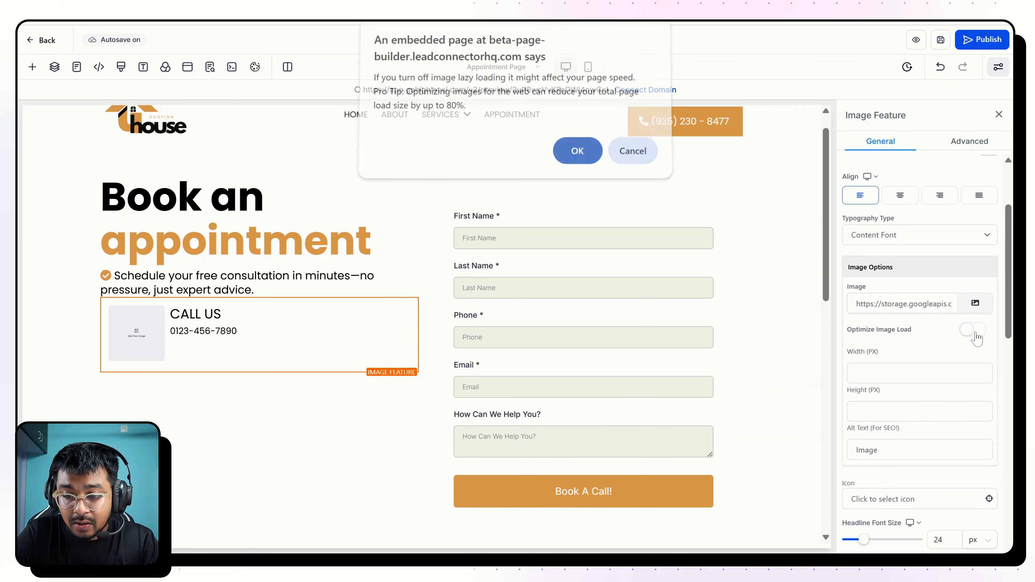
key(Return)
- Insert the phone icon from the SAR 01 folder in SOLAR & ROOFING as the feature's image and set its width to 50 px
click(975, 303)
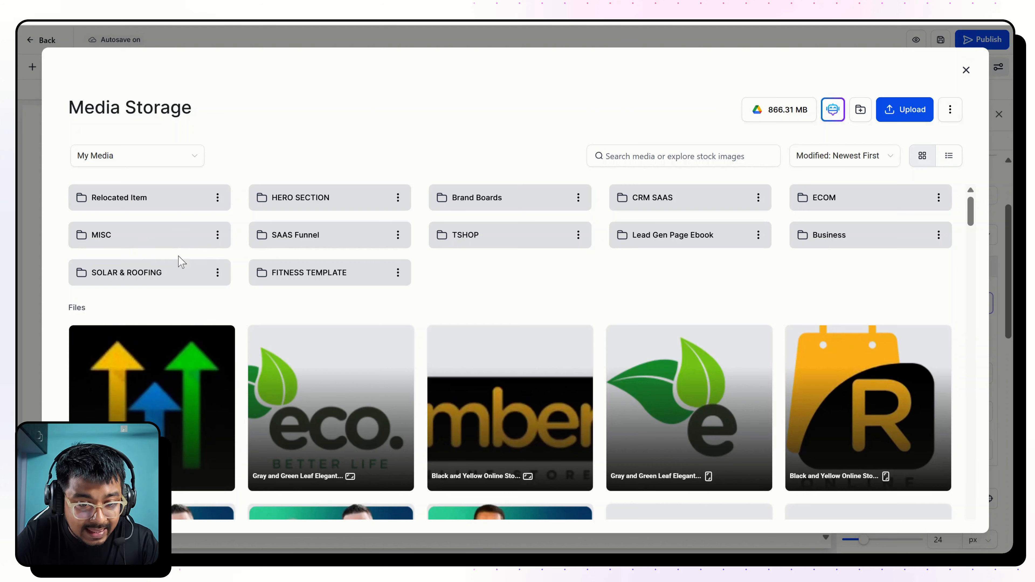
click(154, 277)
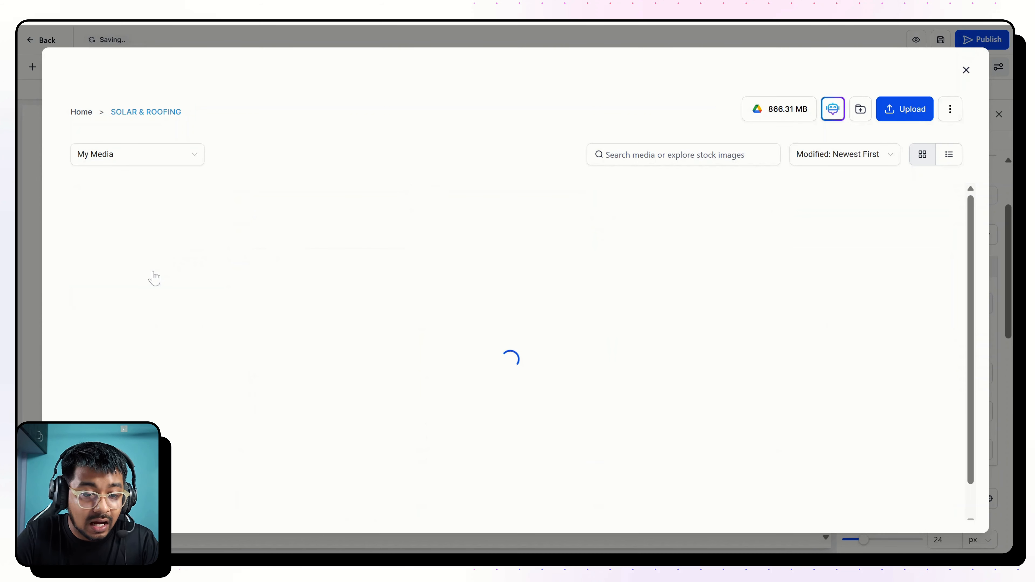
click(136, 200)
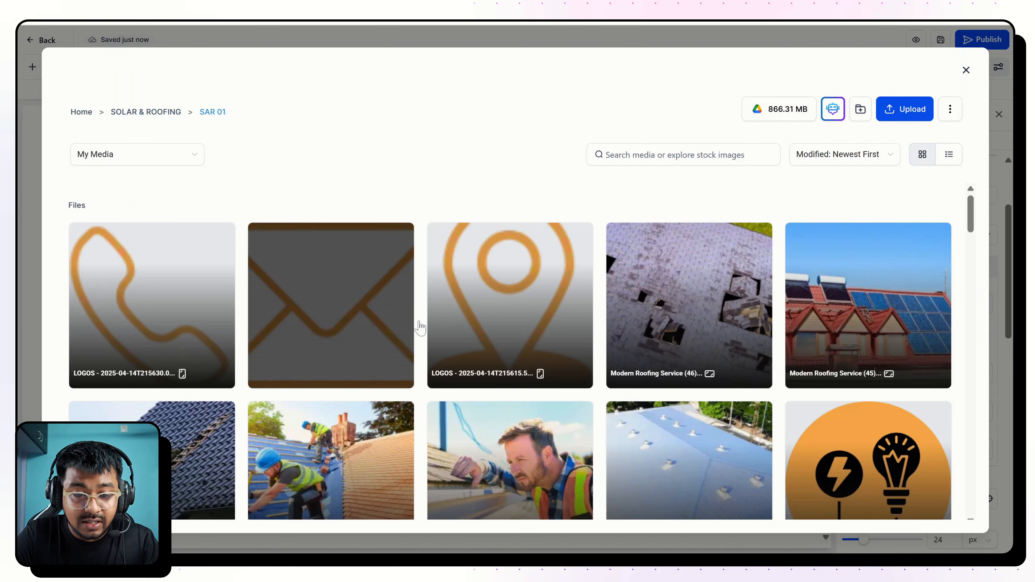
click(194, 286)
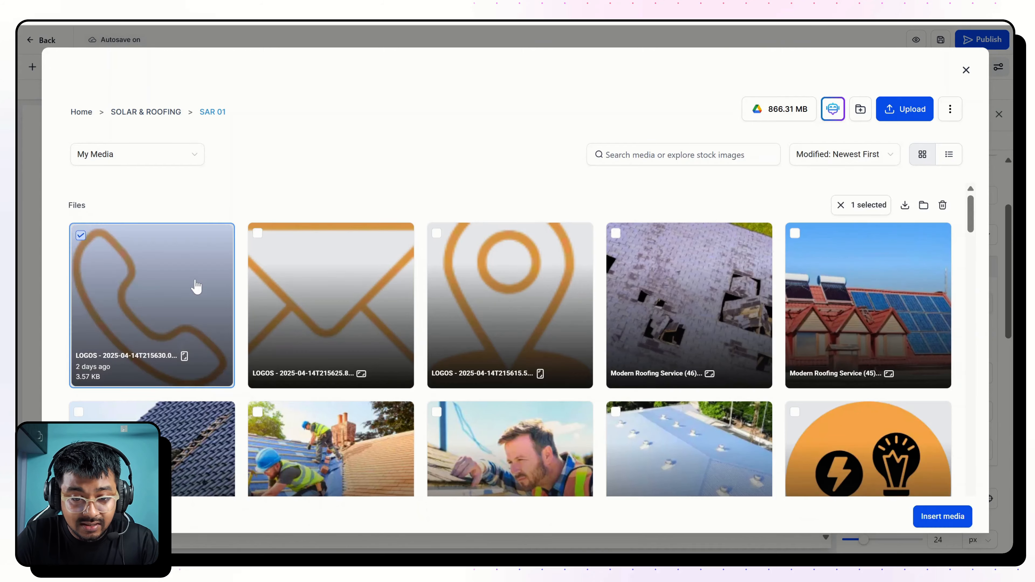
click(196, 286)
click(901, 373)
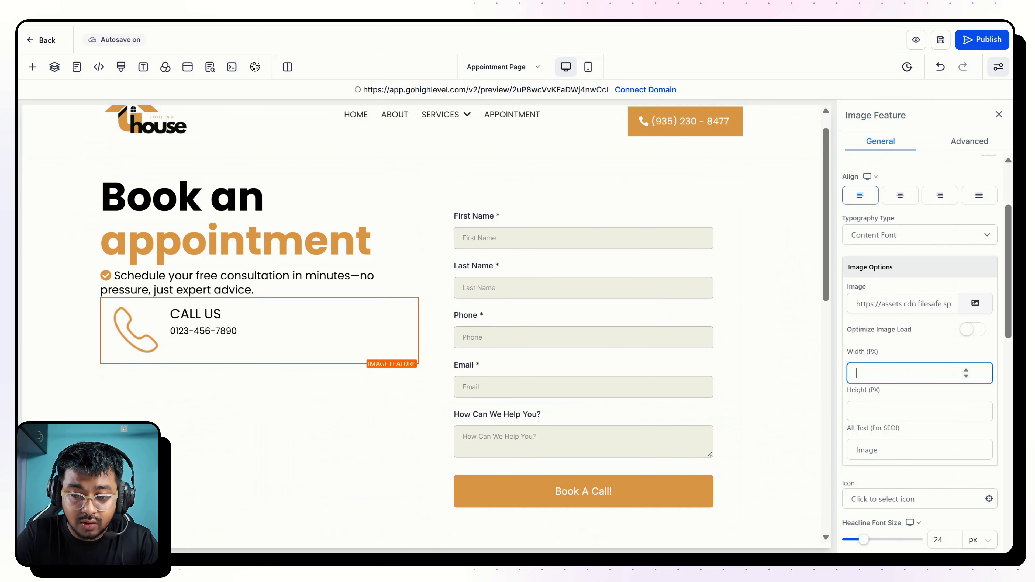
text(50)
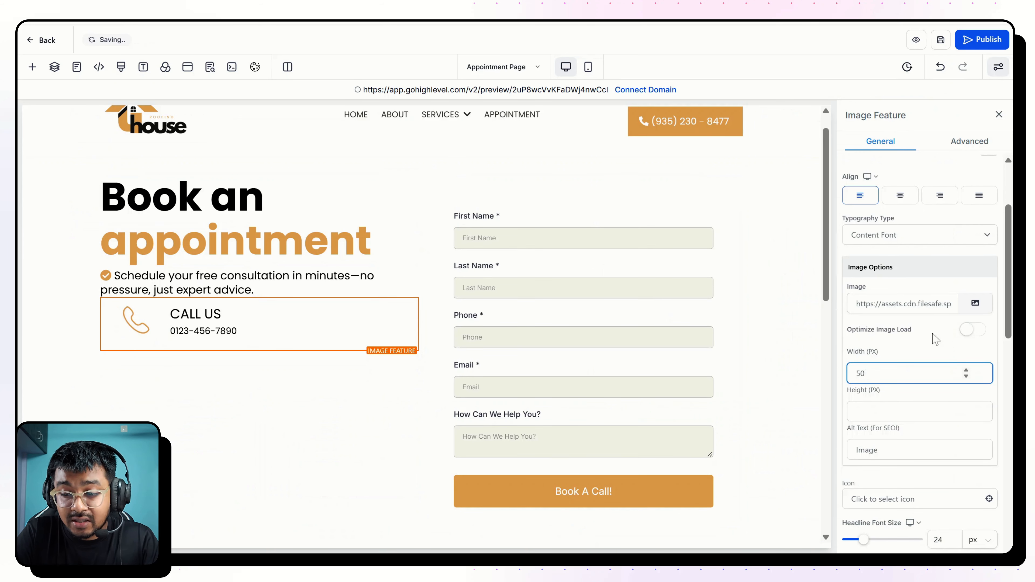
- Set the image feature's left padding to 0 px and its top margin to 20 px
scroll(935, 338, down, 10)
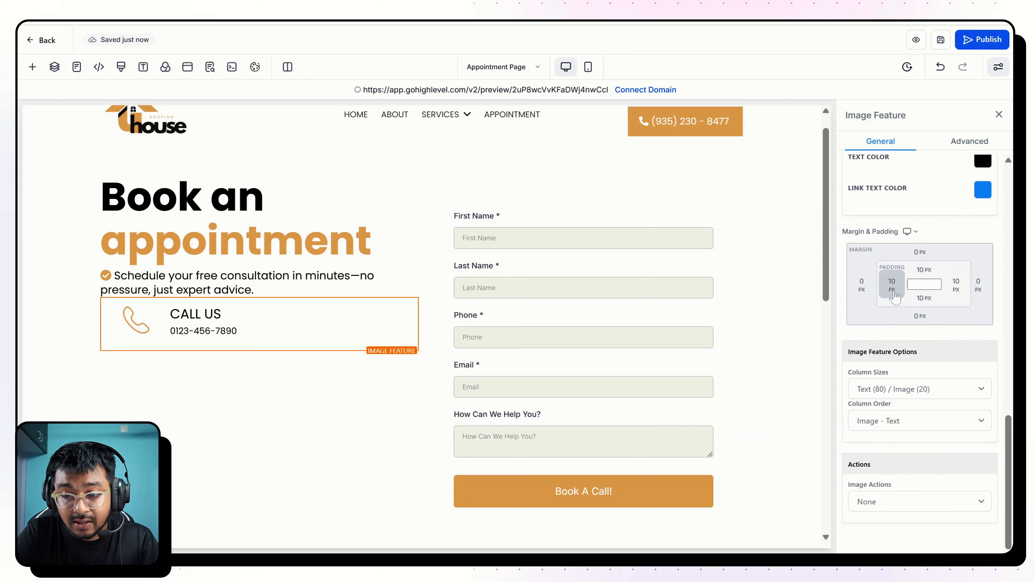
click(891, 284)
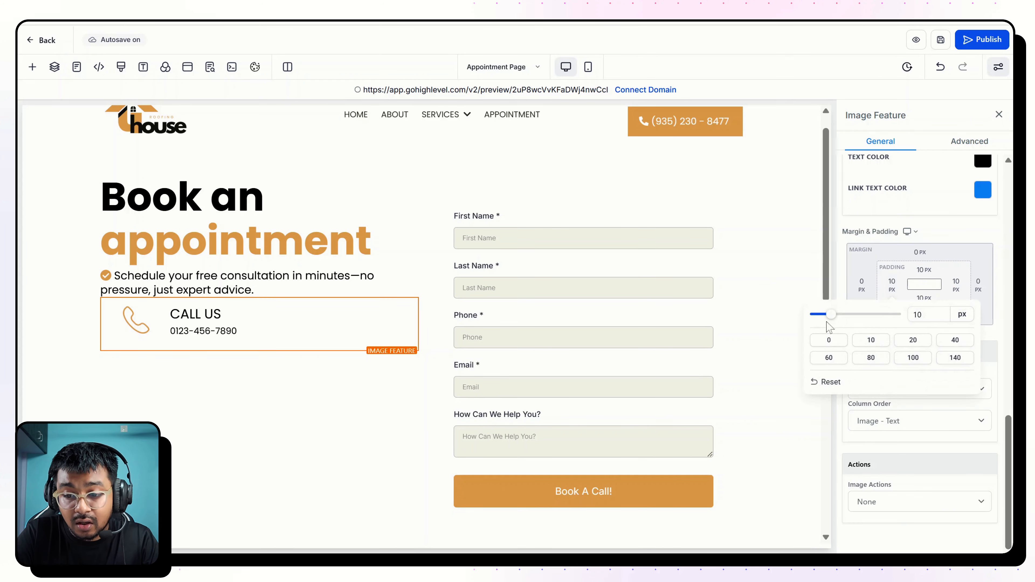
drag(829, 324, 809, 323)
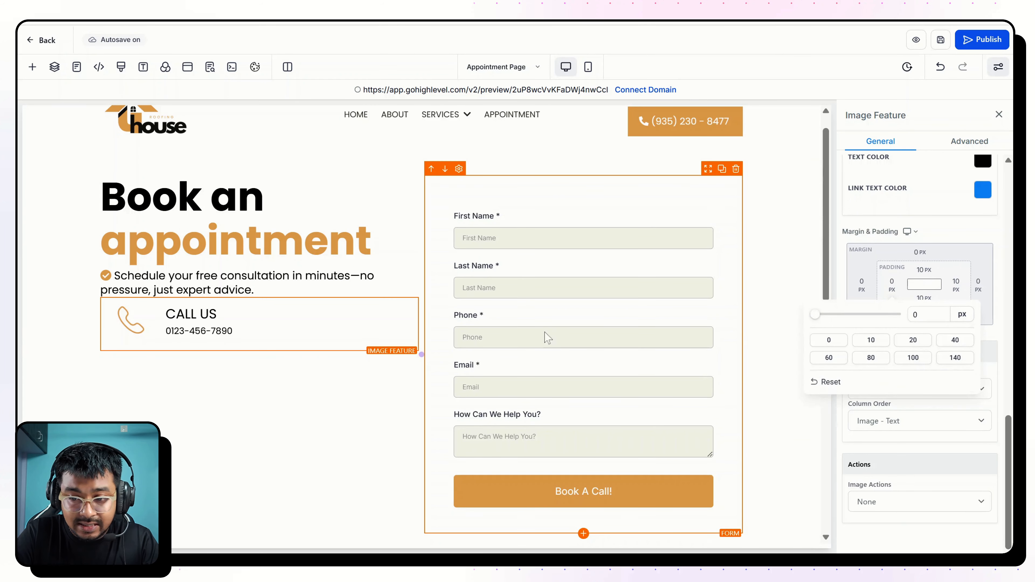
click(921, 252)
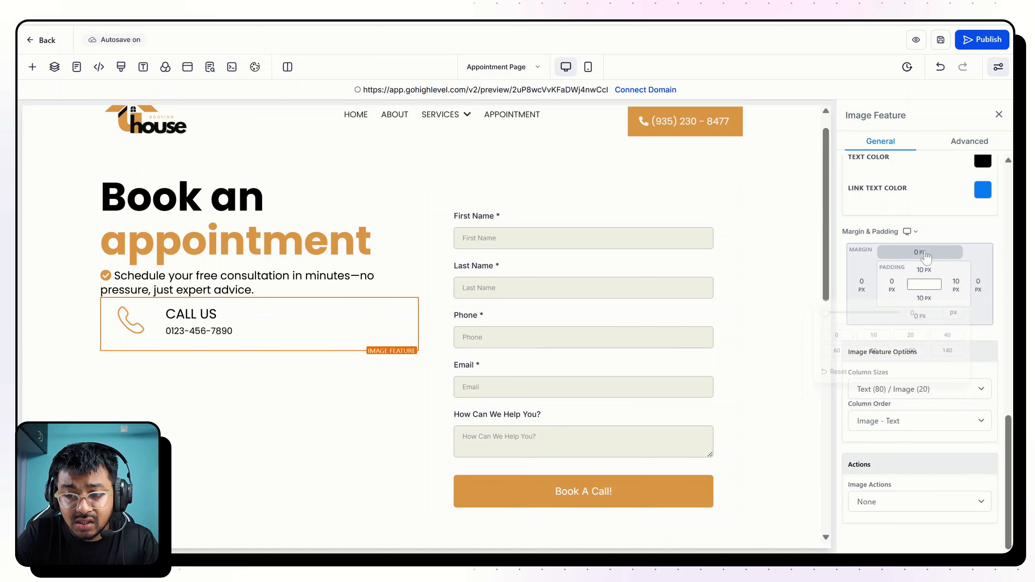
click(921, 252)
click(873, 320)
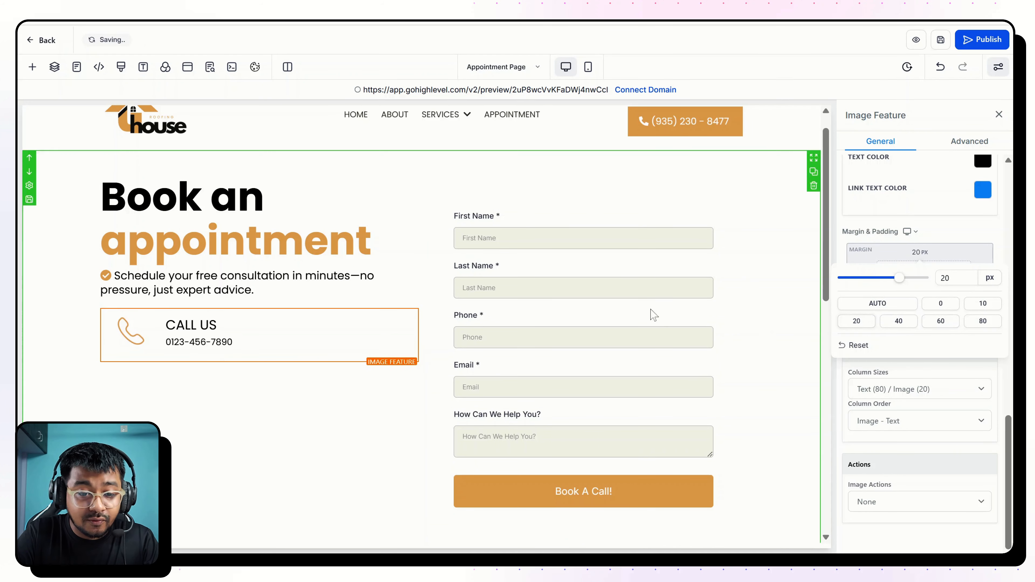
- Duplicate the "CALL US" image feature twice and replace the second feature's headline with "SEND AN EMAIL", copied from the finished page
click(398, 308)
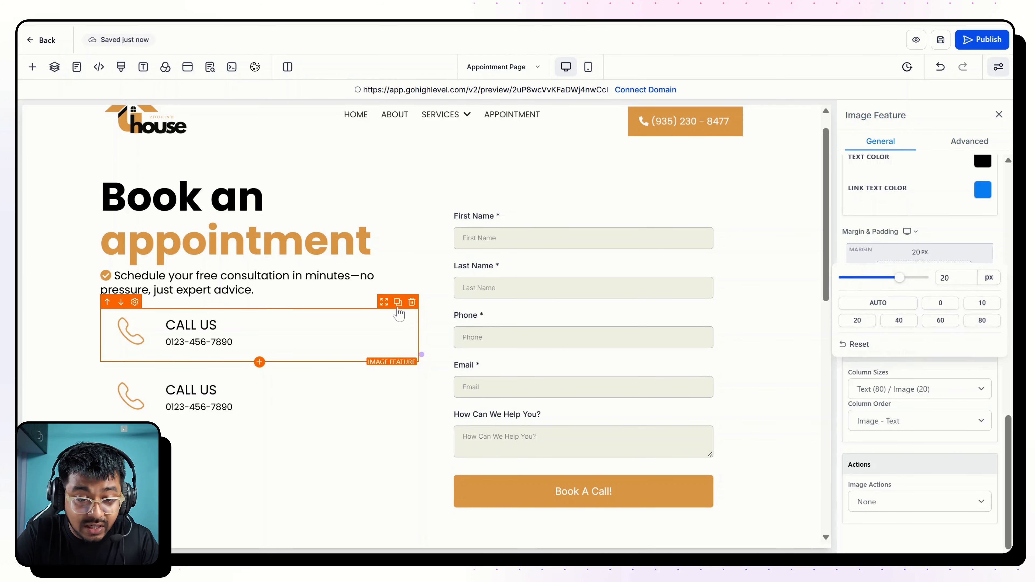
click(397, 308)
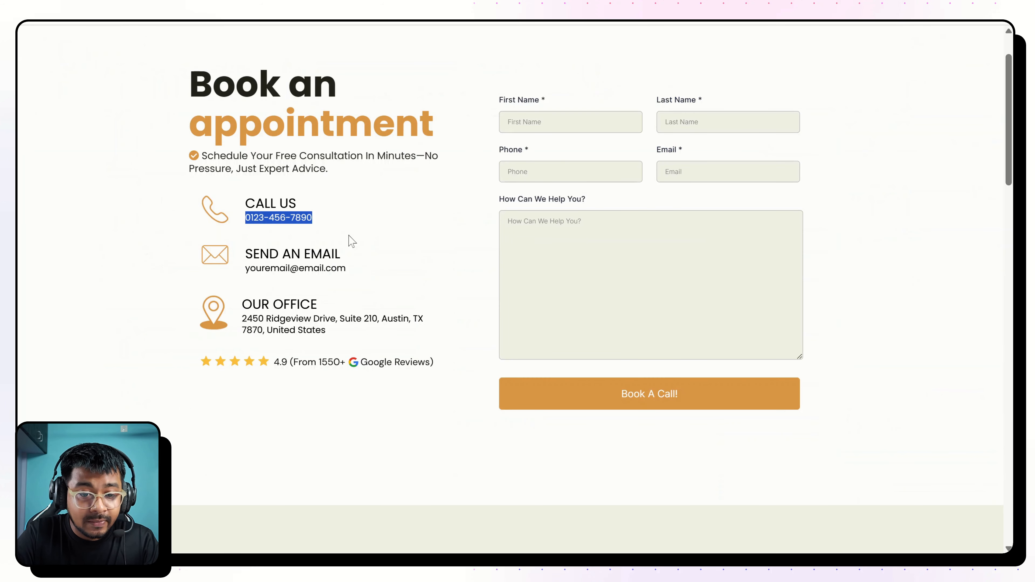
drag(245, 254, 375, 255)
key(ctrl+c)
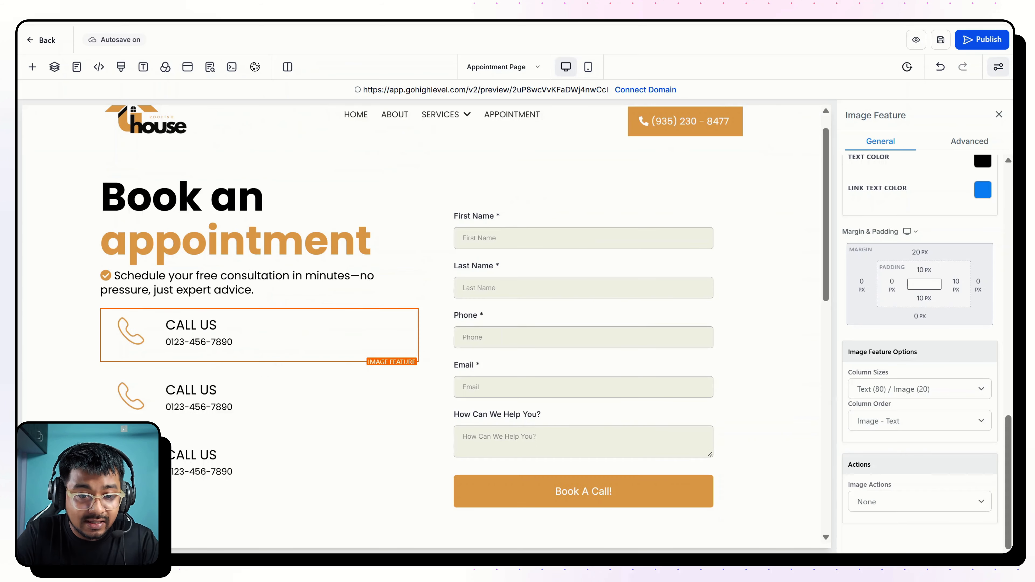
key(ctrl+a)
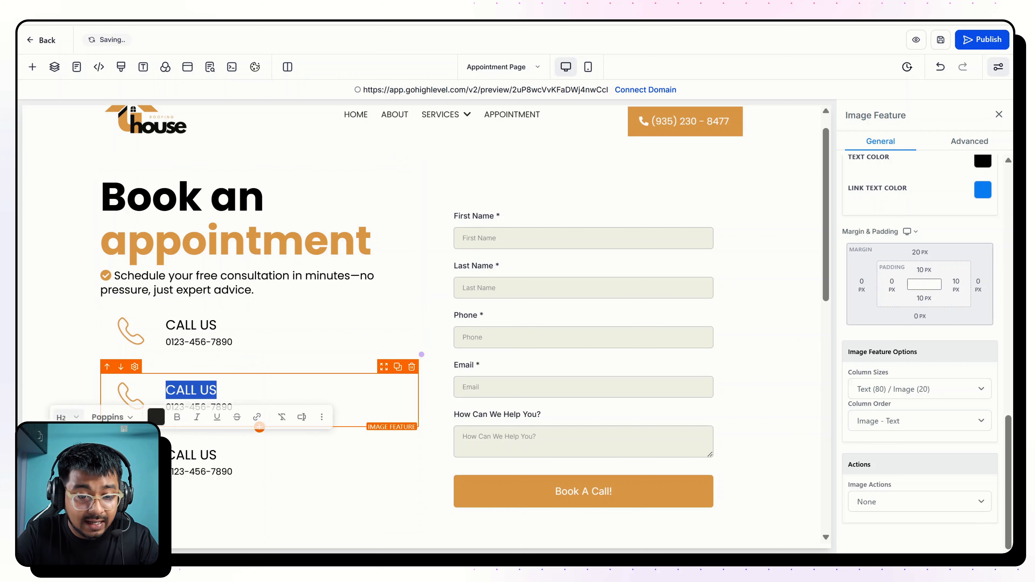
key(ctrl+v)
key(ctrl+a)
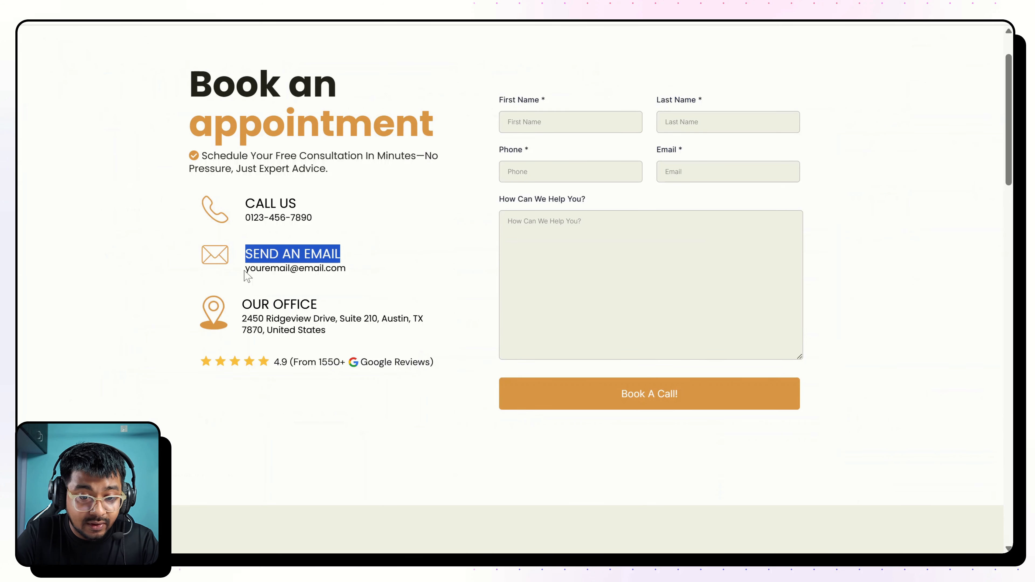
- Replace the phone number under "SEND AN EMAIL" with the email address copied from the finished page and set the link text color to black
drag(246, 269, 346, 269)
key(ctrl+c)
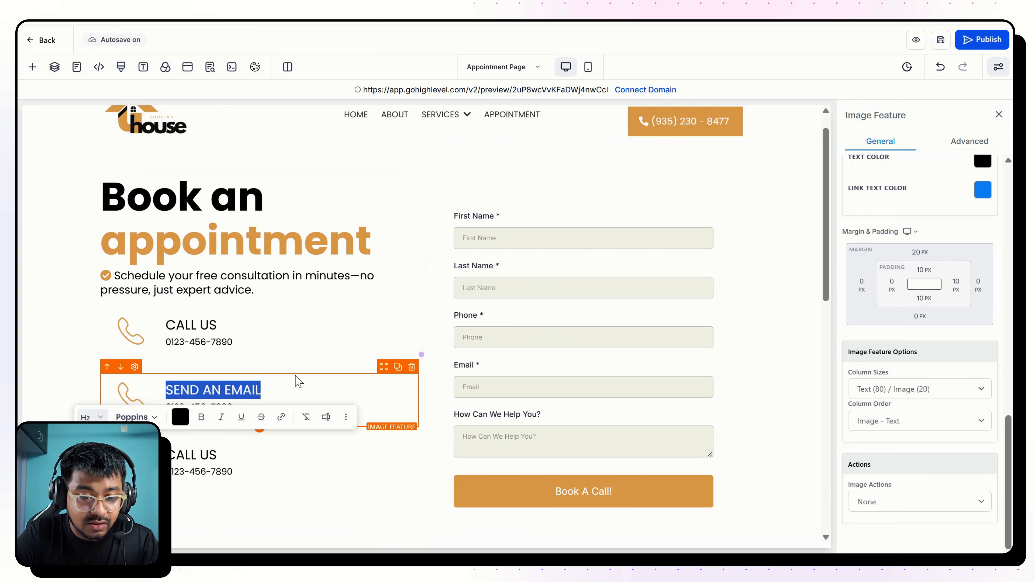
click(273, 392)
click(234, 410)
key(ctrl+a)
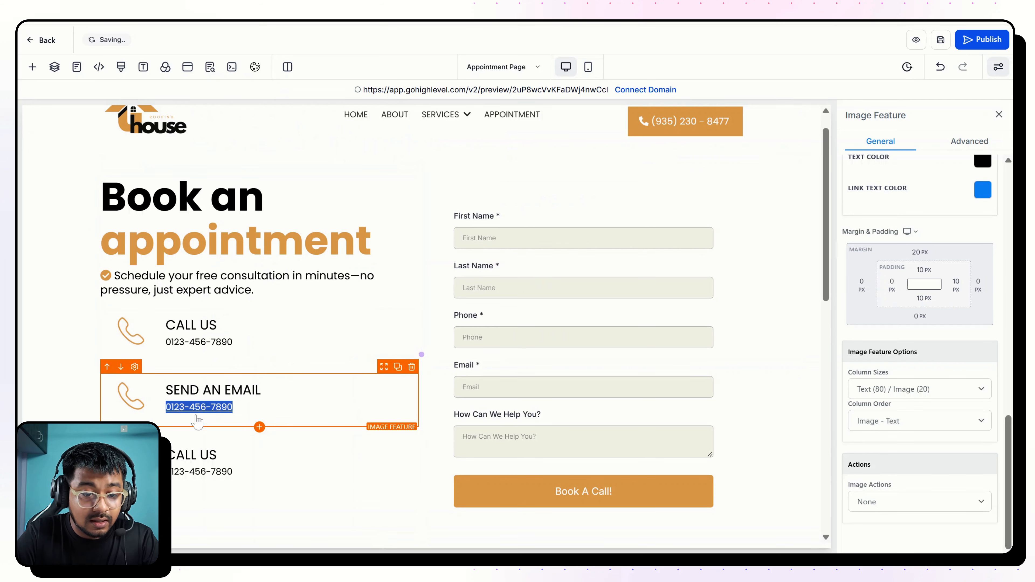
key(BackSpace)
key(ctrl+v)
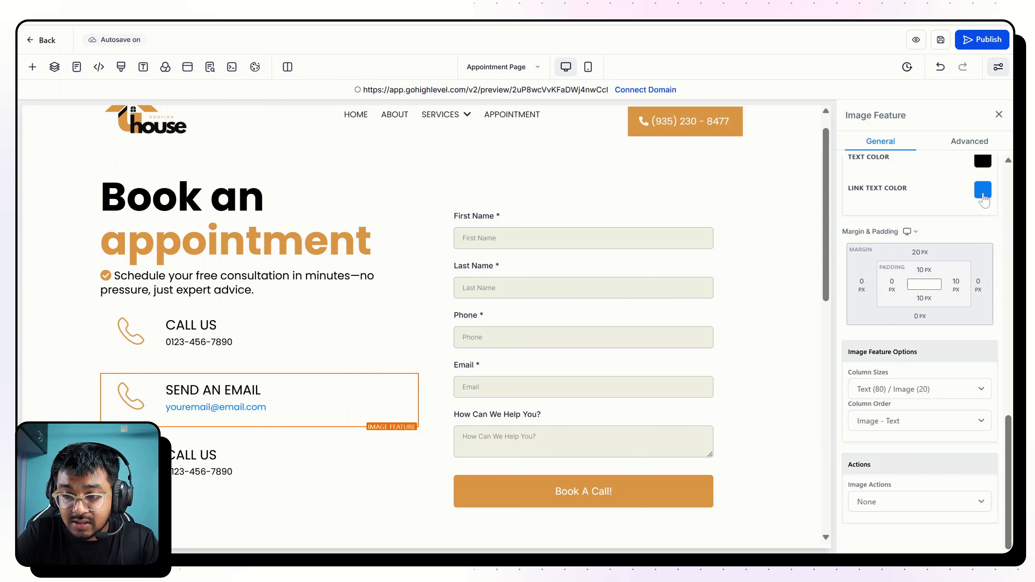
click(982, 190)
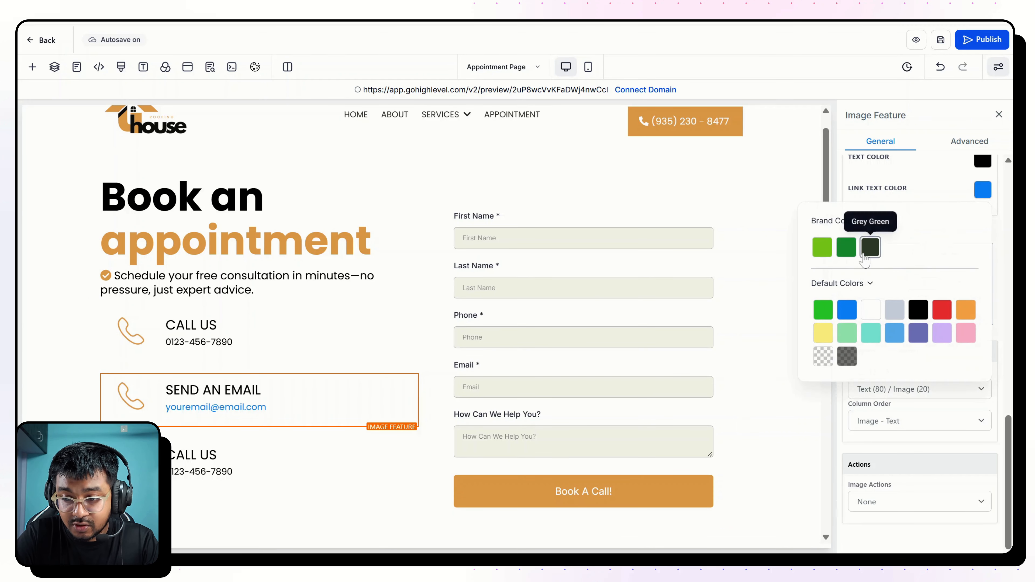
click(917, 311)
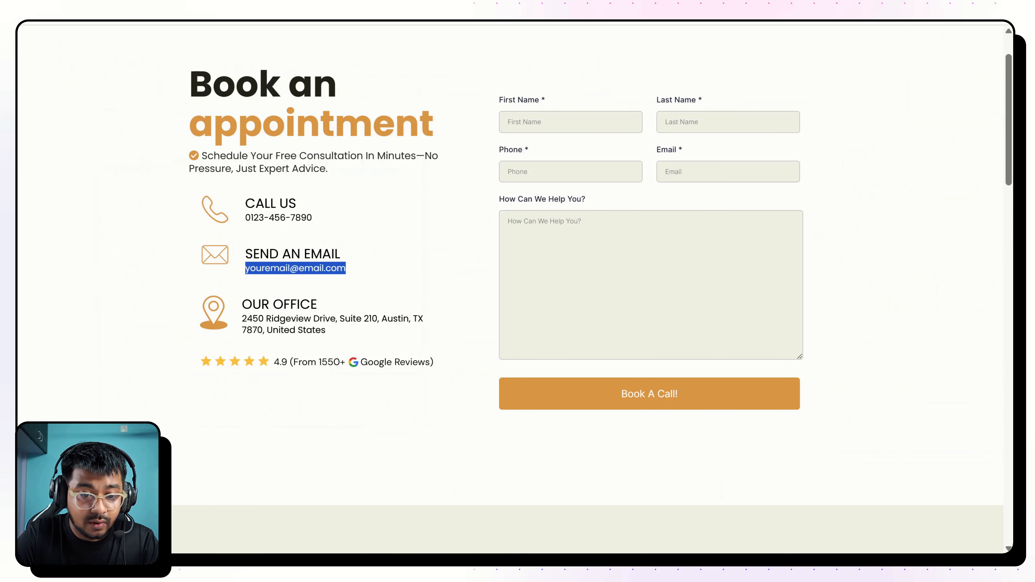
- Replace the third image feature's headline with "OUR OFFICE" from the finished page, without a blank line above it or bold formatting
drag(242, 304, 387, 309)
key(ctrl+c)
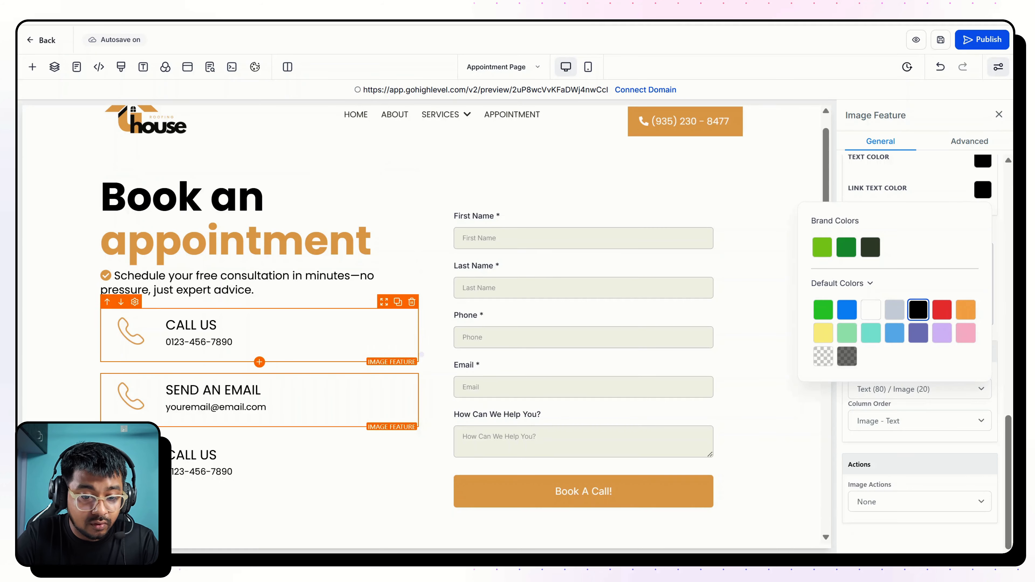
triple_click(180, 455)
key(ctrl+v)
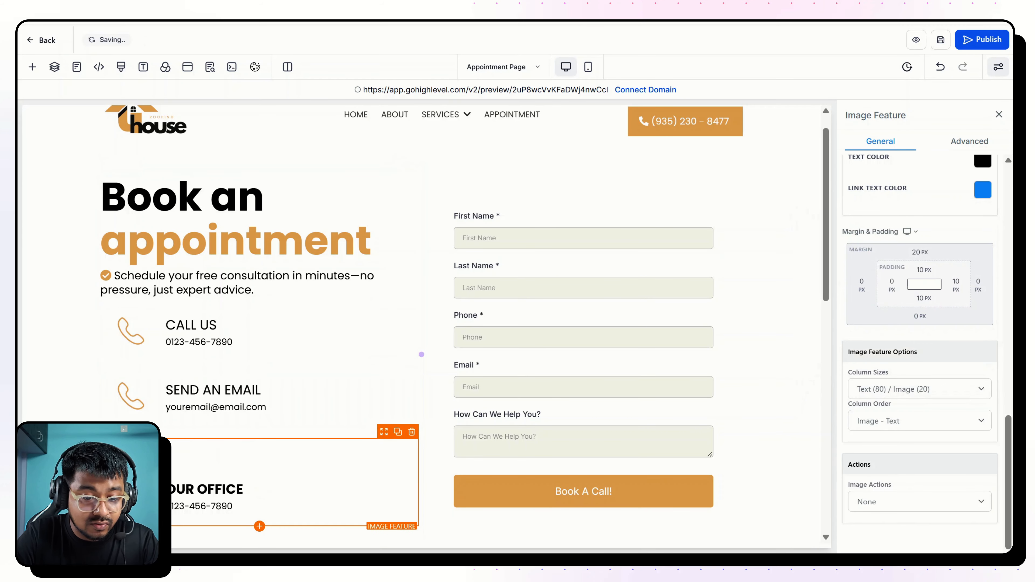
key(BackSpace)
triple_click(200, 455)
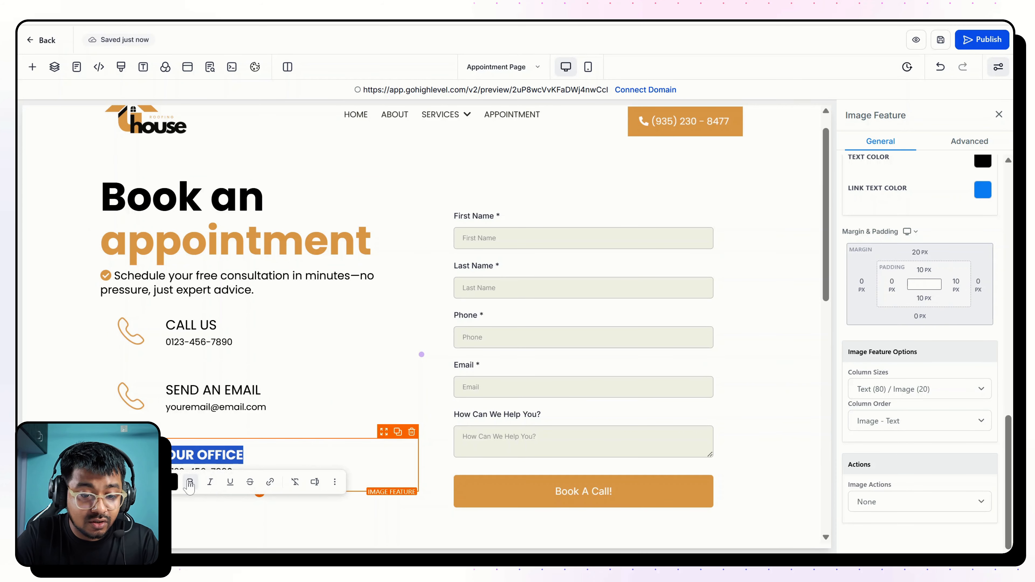
click(190, 483)
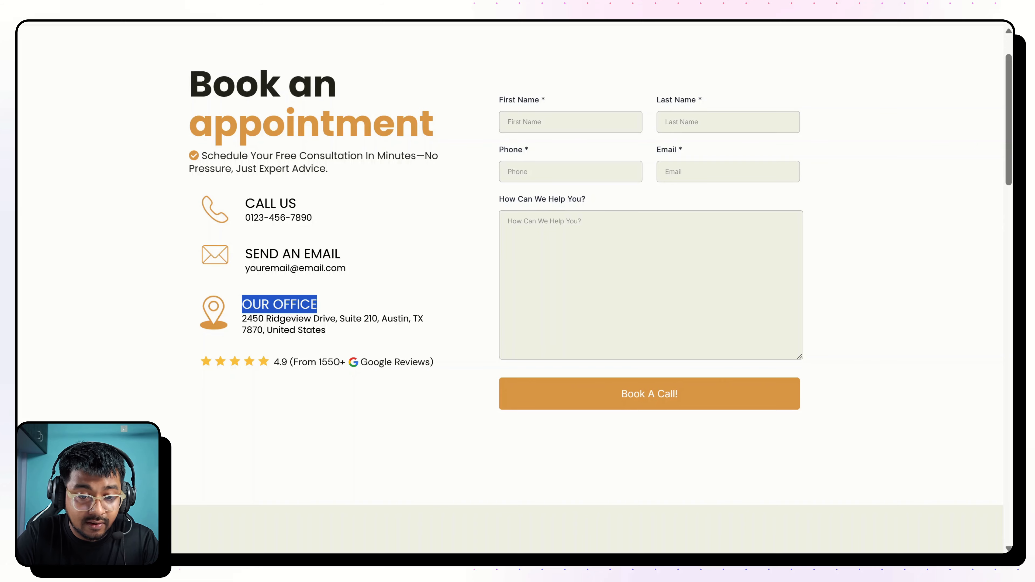
- Replace the phone number under "OUR OFFICE" with the office address copied from the finished page, leaving no blank line above it
drag(242, 318, 348, 336)
key(ctrl+c)
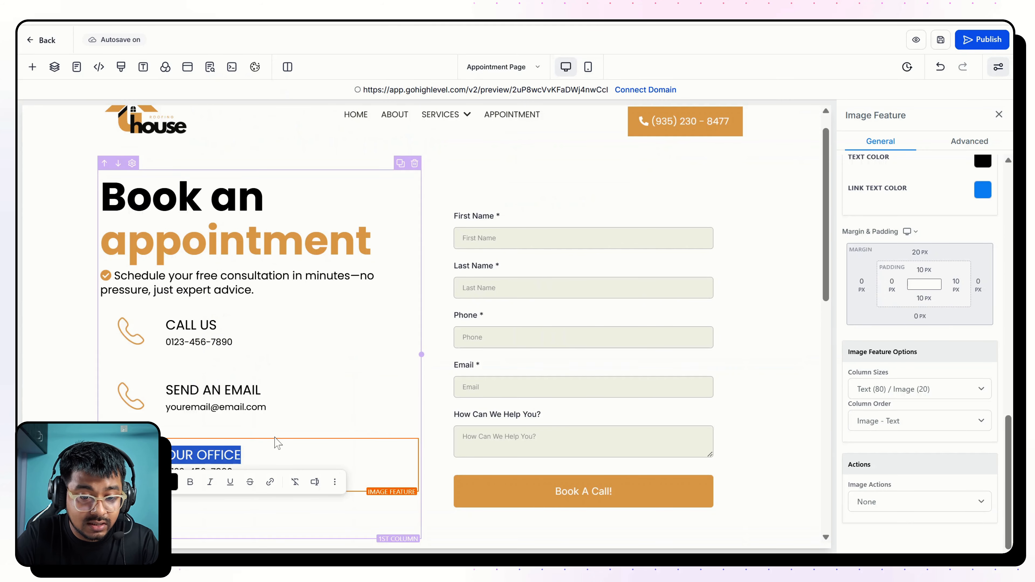
click(346, 359)
key(ctrl+a)
key(ctrl+v)
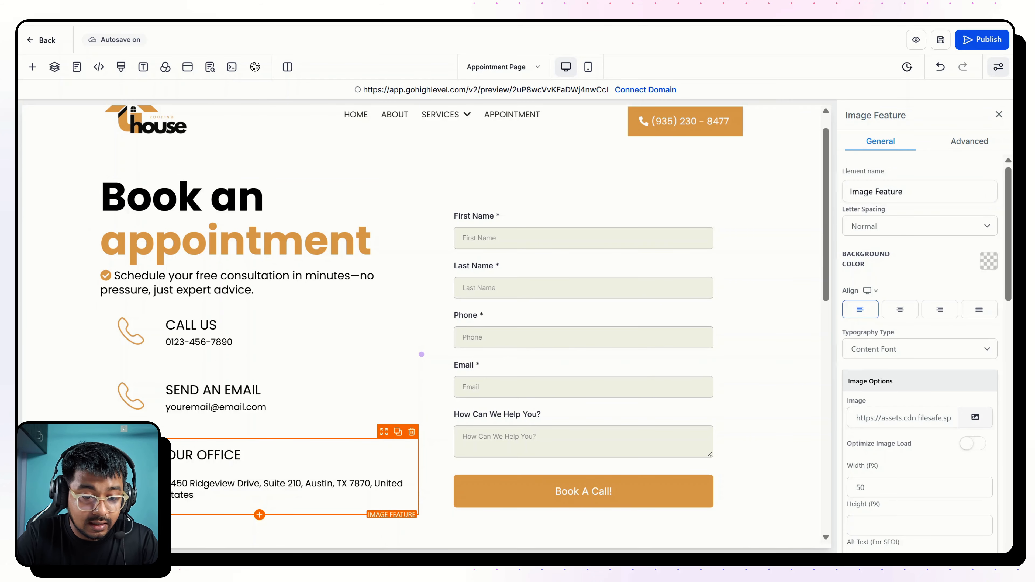
key(BackSpace)
- Replace the phone icons of "SEND AN EMAIL" and "OUR OFFICE" with the envelope and location pin images from the SOLAR & ROOFING media
click(137, 403)
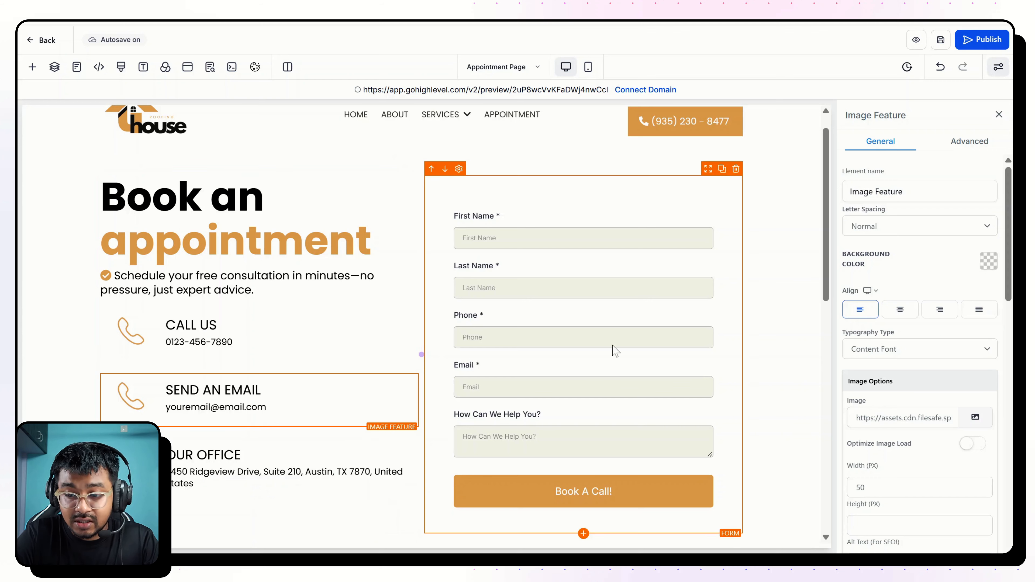
click(975, 417)
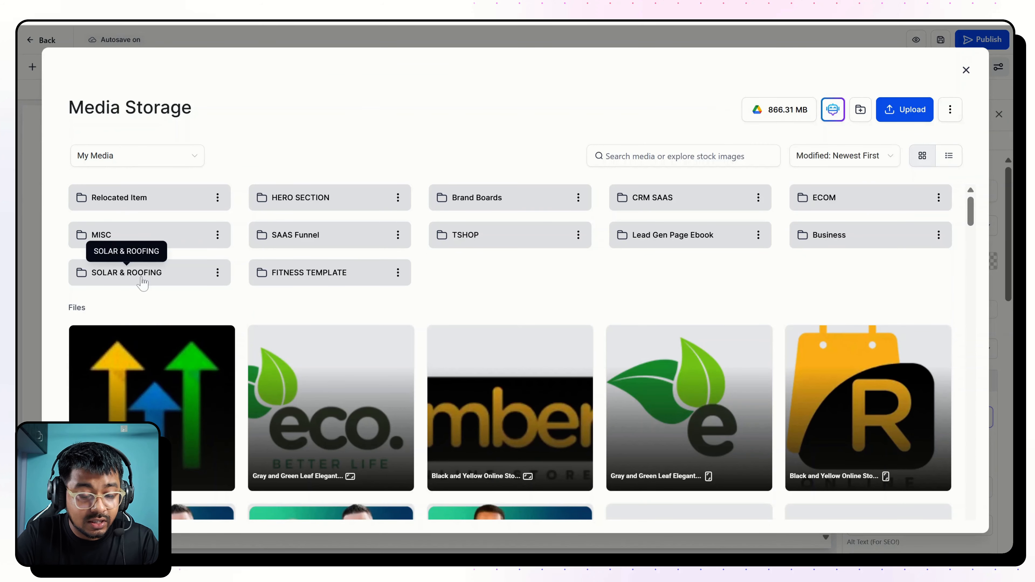
click(144, 275)
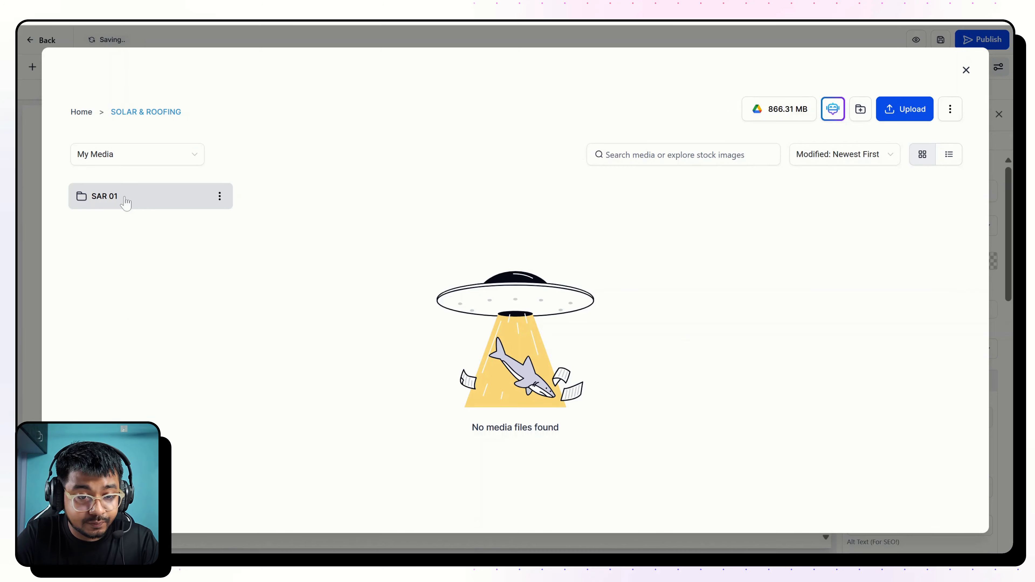
click(126, 203)
click(369, 320)
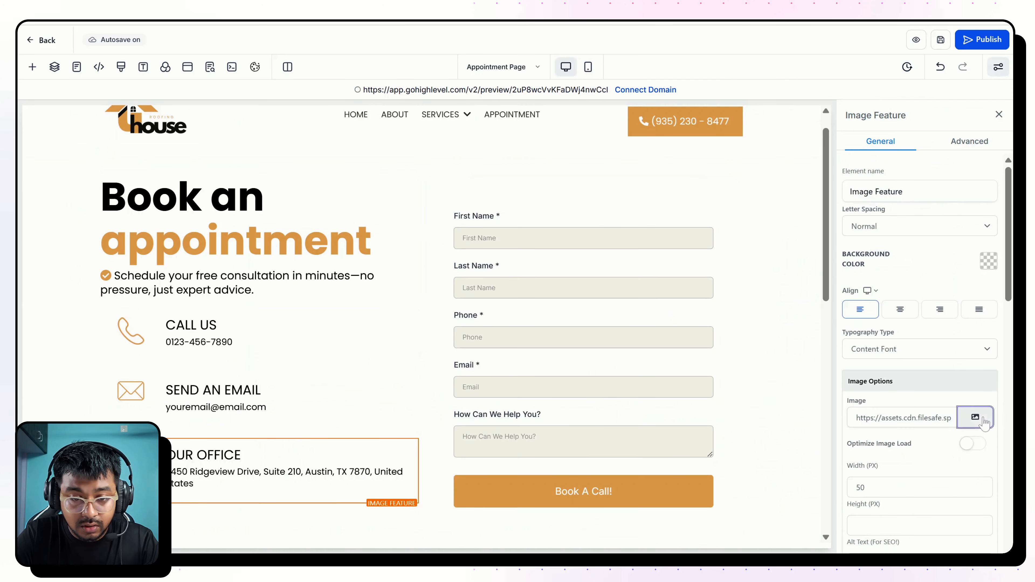
click(975, 418)
drag(141, 243, 138, 277)
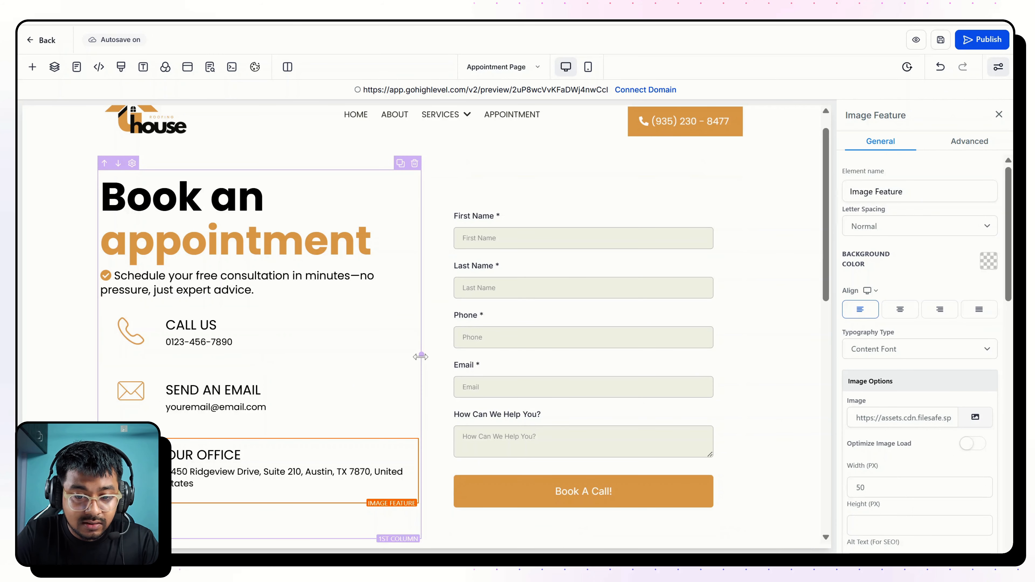
- Narrow the contact column so the form's fields pair up side by side, and set the "Book an appointment" headline font size to 68 px
drag(419, 354, 374, 345)
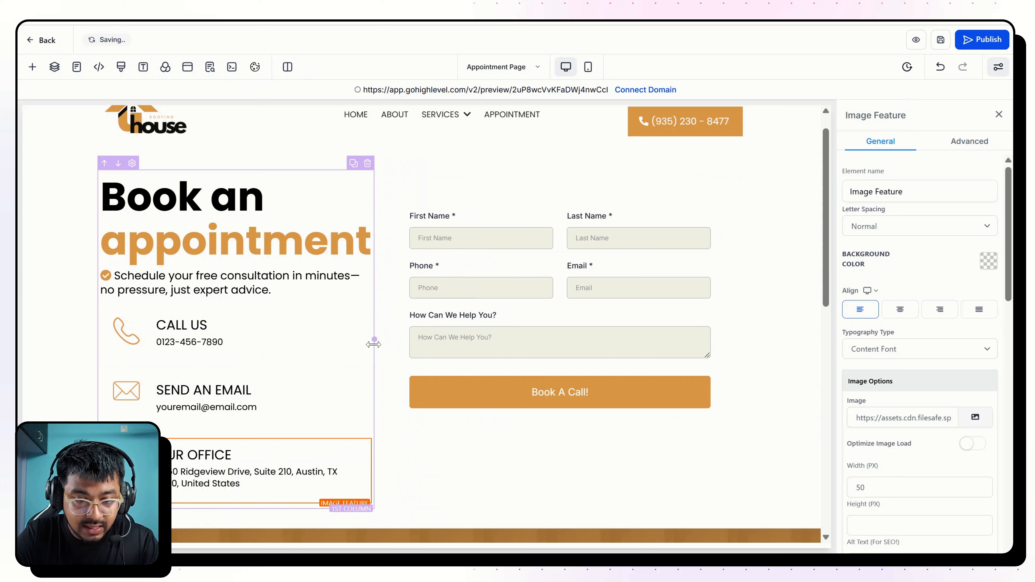
mouse_move(373, 344)
mouse_down()
mouse_move(385, 366)
mouse_move(374, 361)
mouse_up()
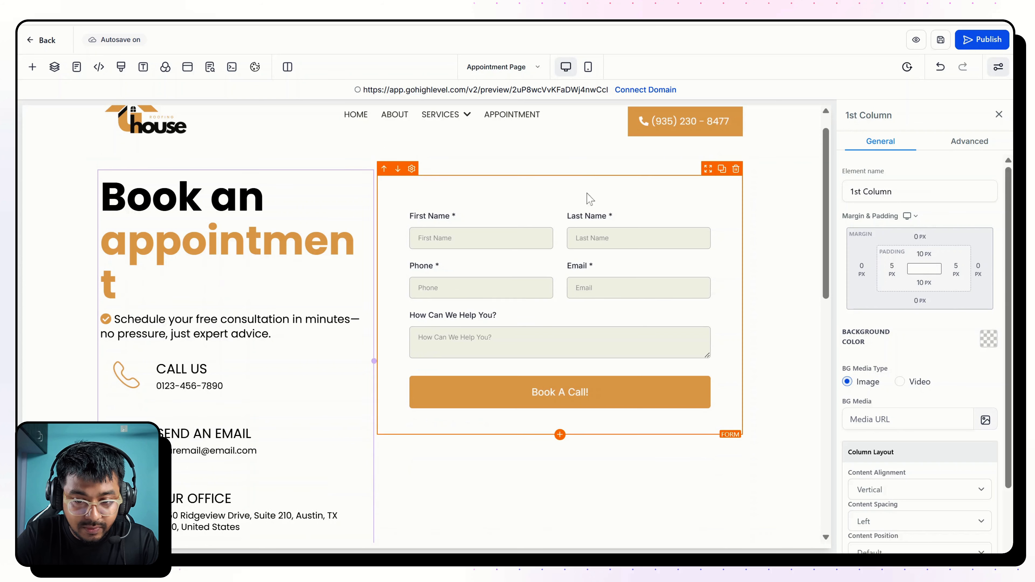
scroll(212, 212, down, 2)
click(212, 179)
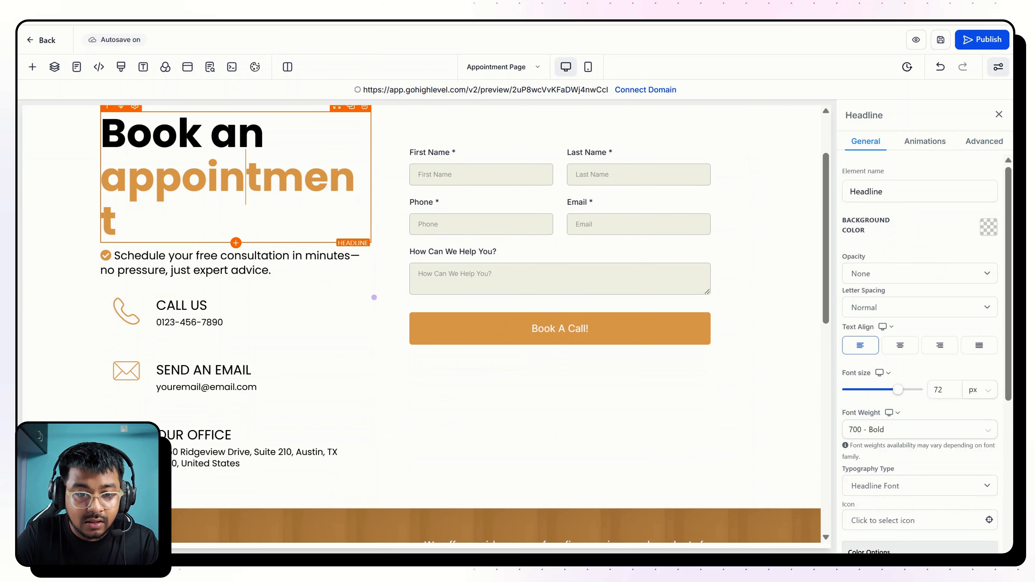
double_click(937, 390)
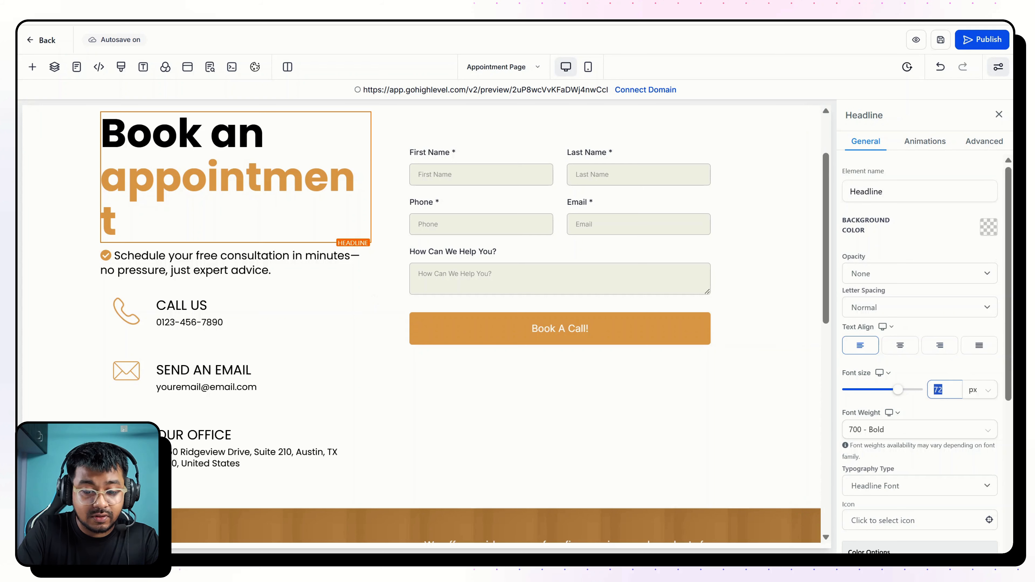
text(68)
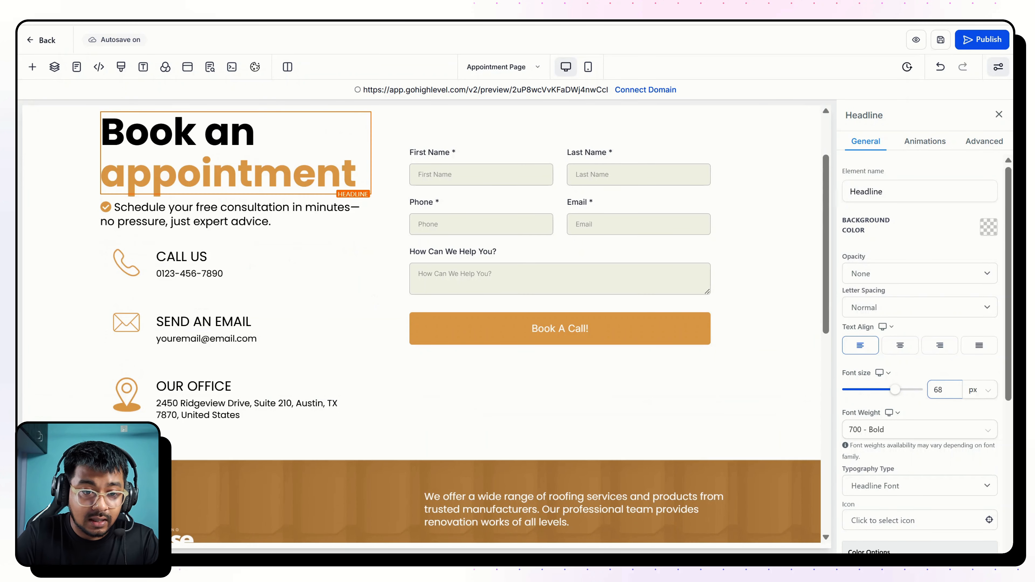
- Set the font size of the sub headline about the free consultation to 18 px
click(354, 246)
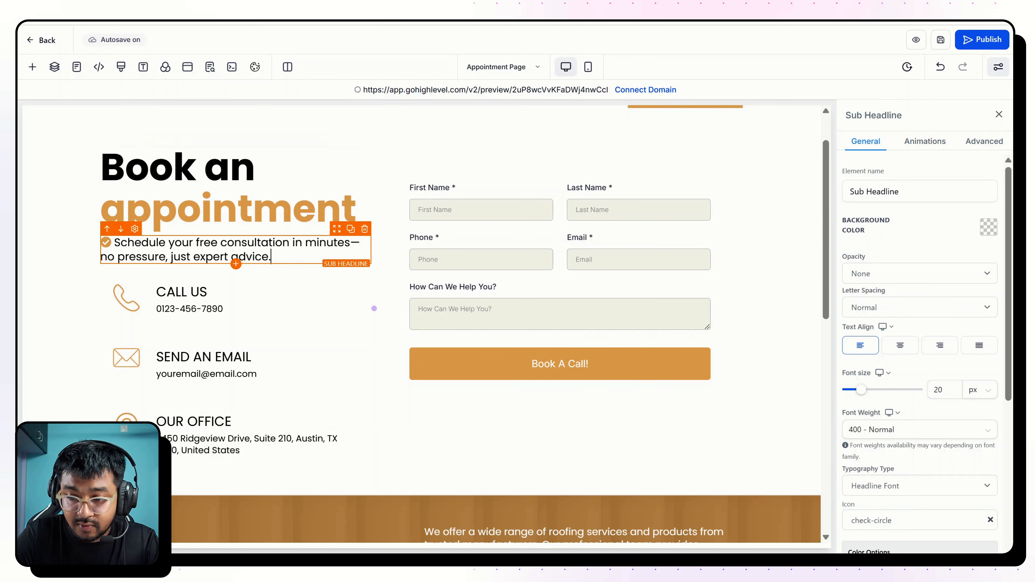
double_click(938, 389)
text(18)
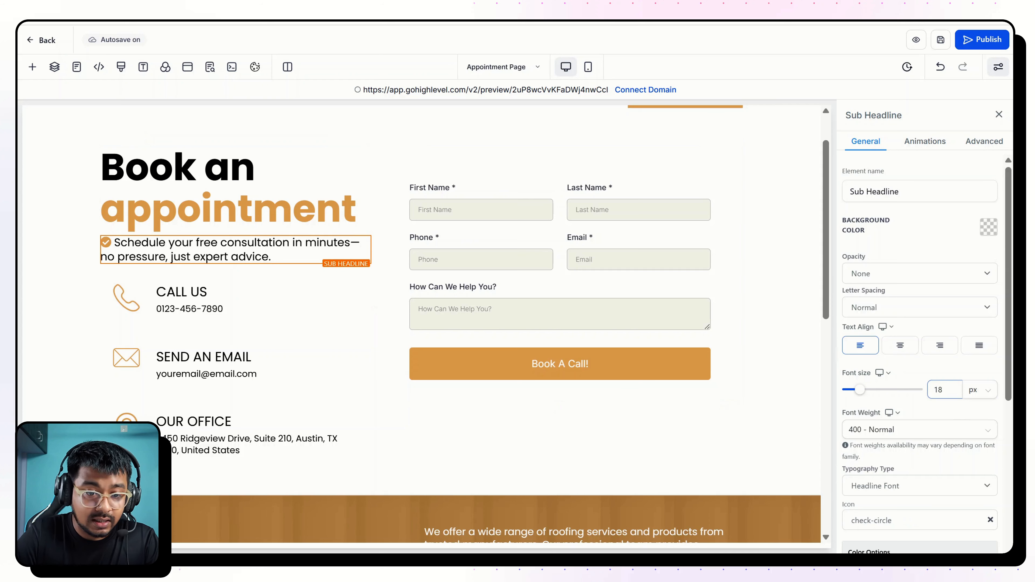
- Set the headline font size of the "CALL US" image feature to 22 px
click(207, 289)
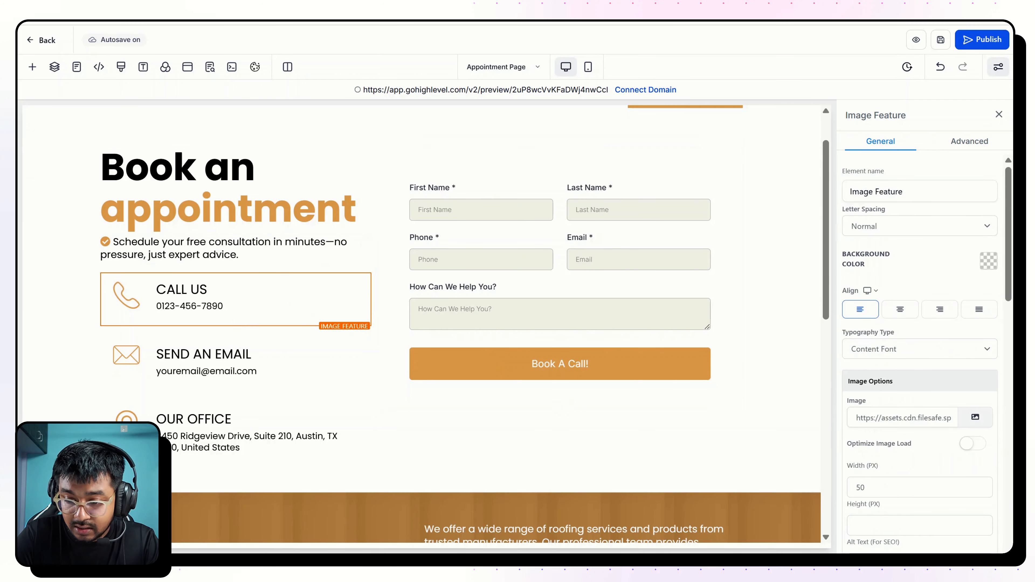
scroll(919, 366, down, 6)
scroll(920, 367, up, 1)
scroll(919, 367, down, 1)
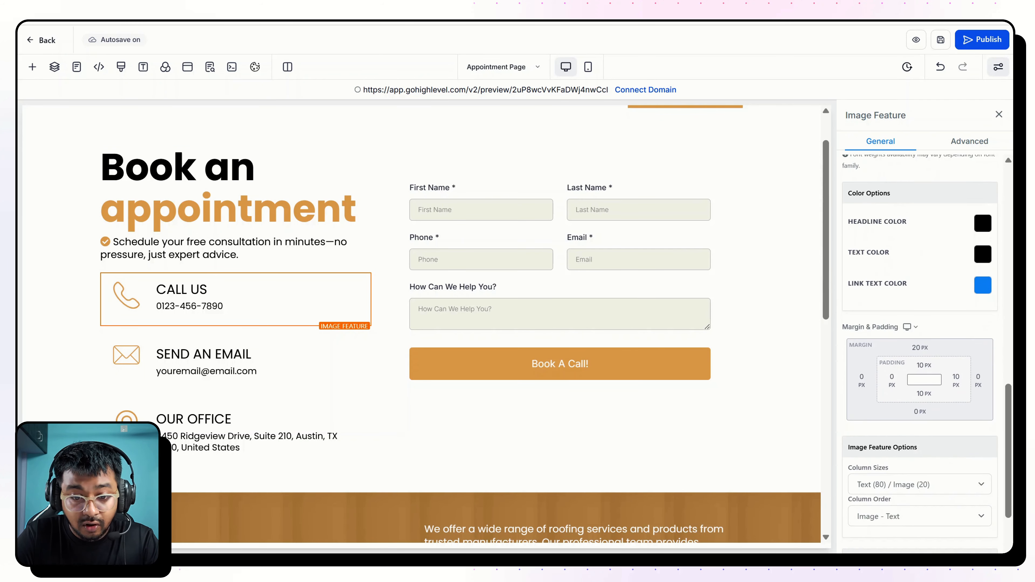
scroll(969, 294, up, 6)
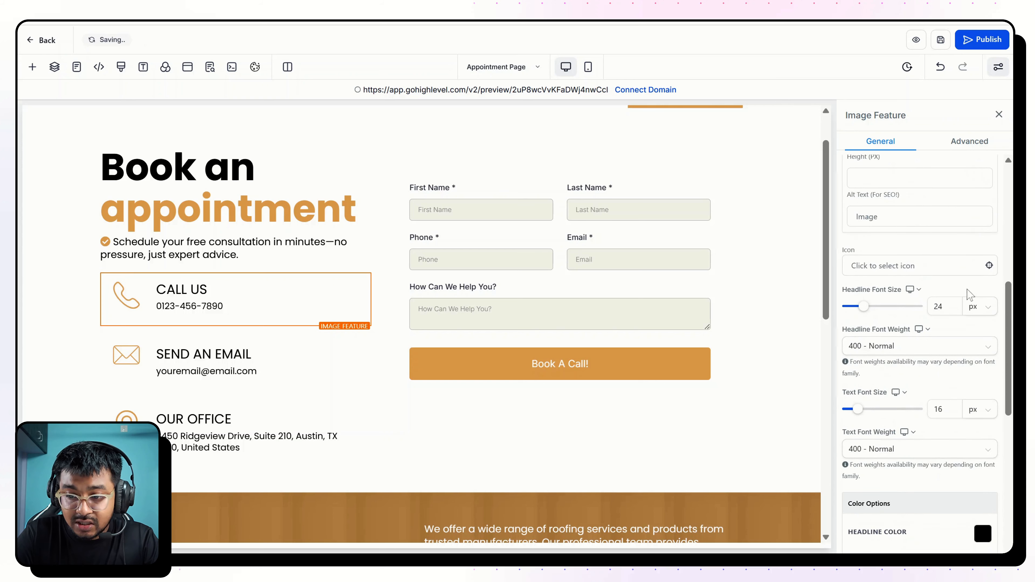
text(22)
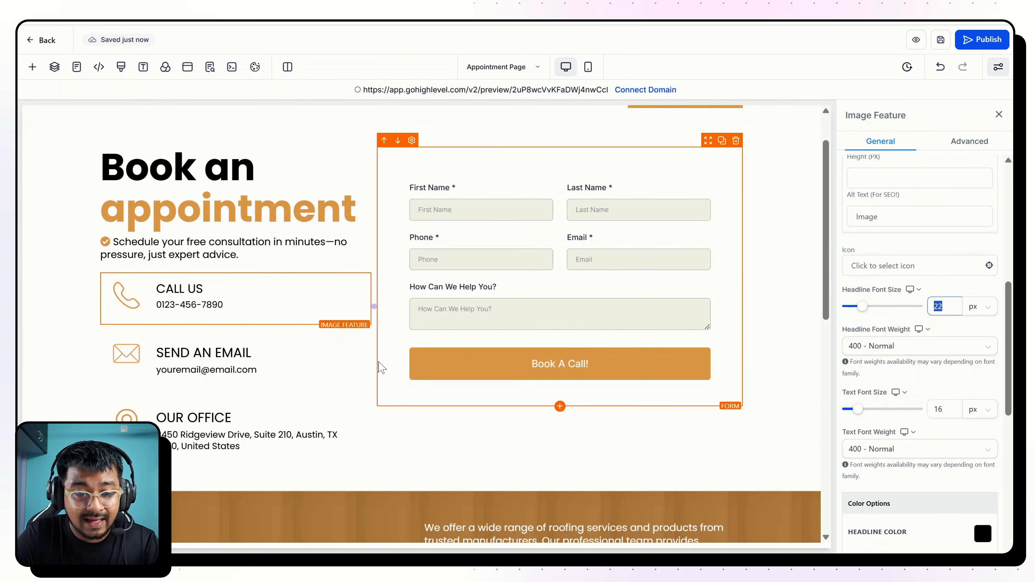
- Set the headline font size of the "SEND AN EMAIL" and "OUR OFFICE" image features to 22 px
click(244, 353)
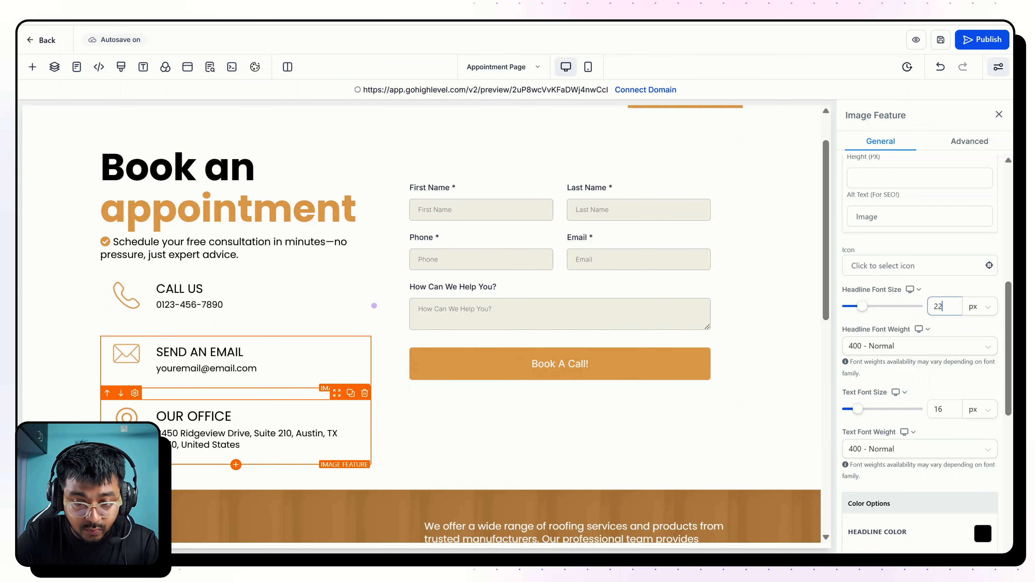
click(231, 416)
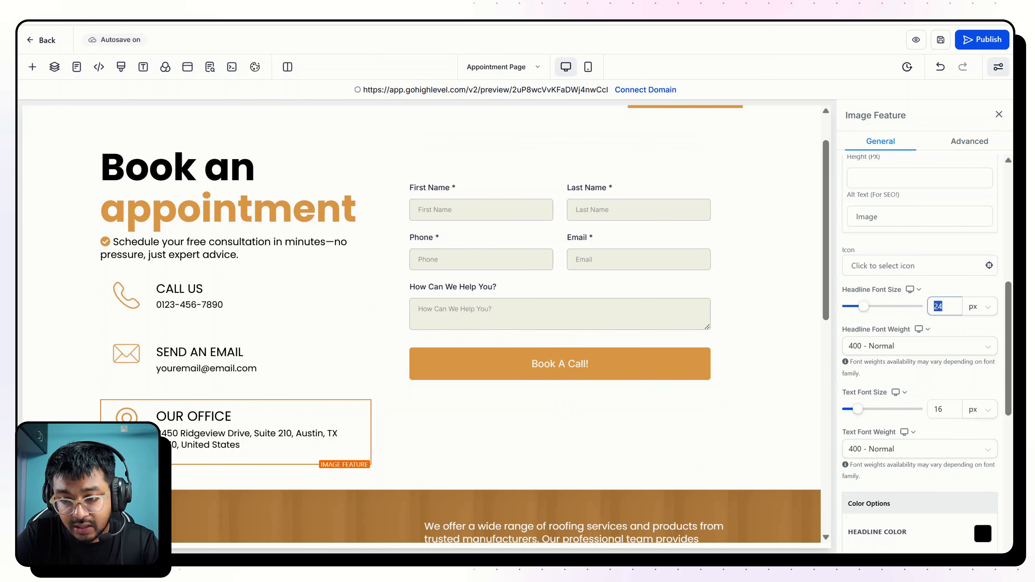
click(441, 434)
click(240, 416)
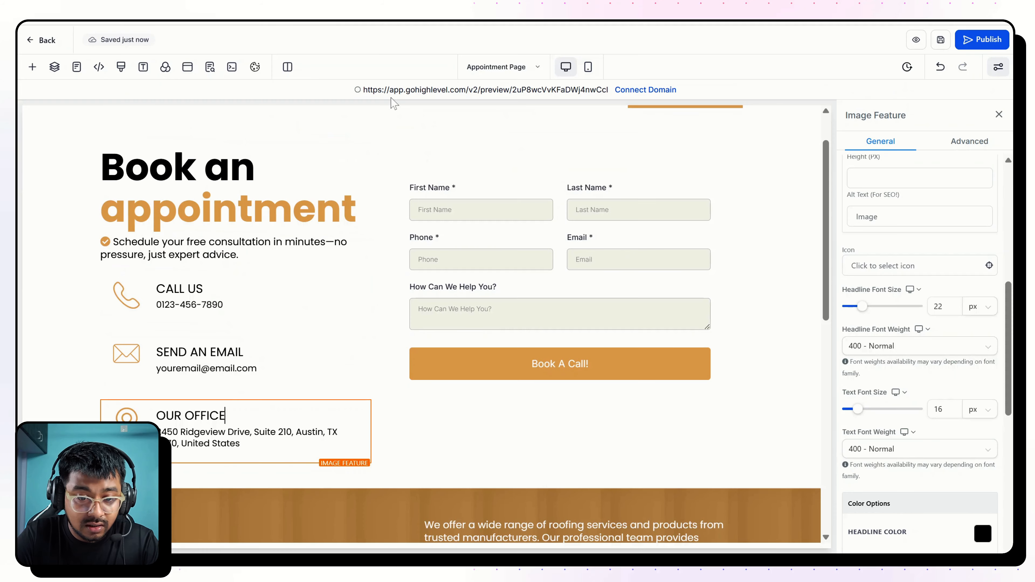
- Set the top margin of the "OUR OFFICE", "SEND AN EMAIL" and "CALL US" image features to 0 px
scroll(960, 393, down, 2)
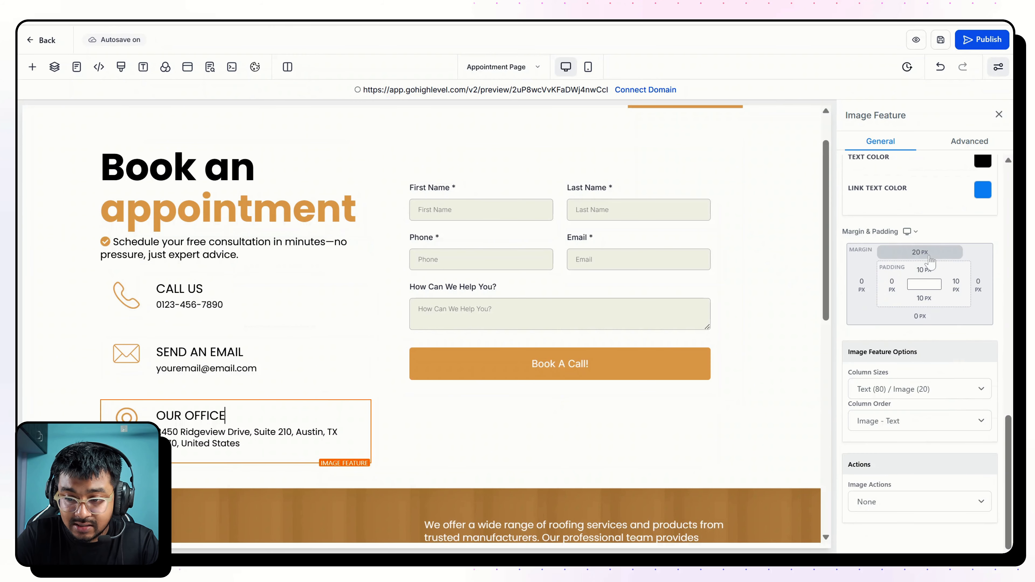
click(919, 251)
click(941, 304)
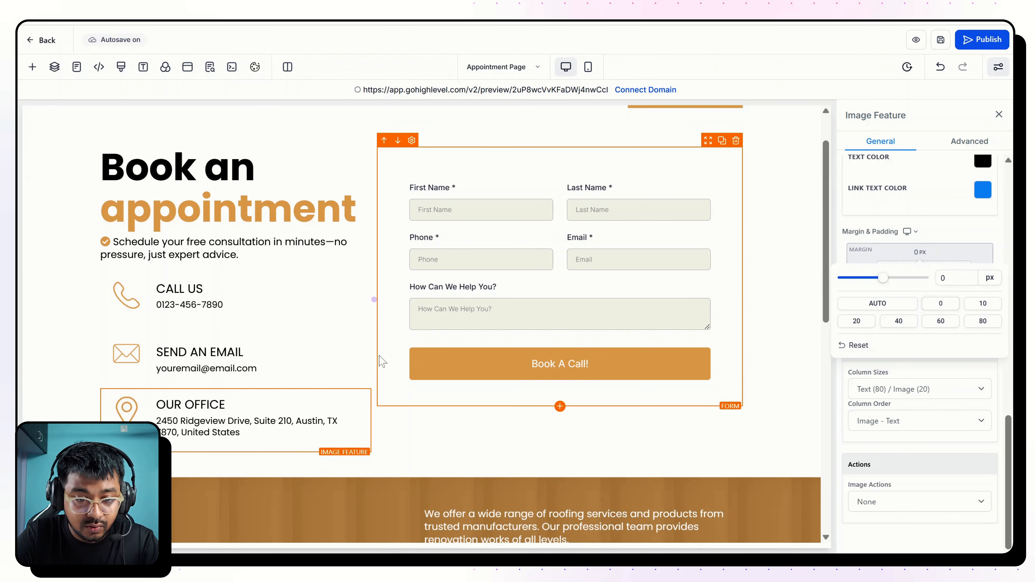
click(241, 350)
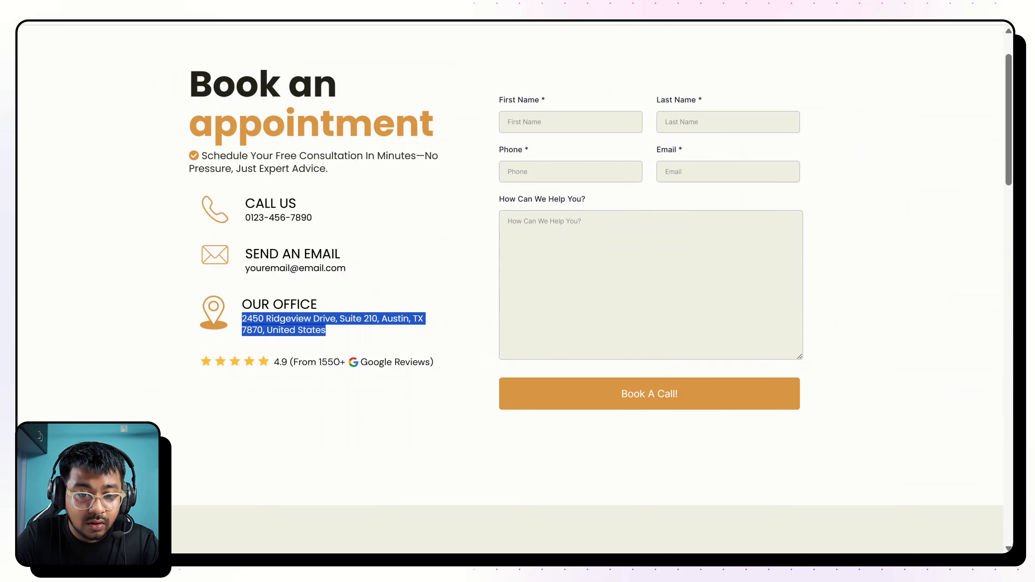
- Check the reviews row on the finished page and set the bottom padding of the "OUR OFFICE" image feature to 0 px
click(222, 369)
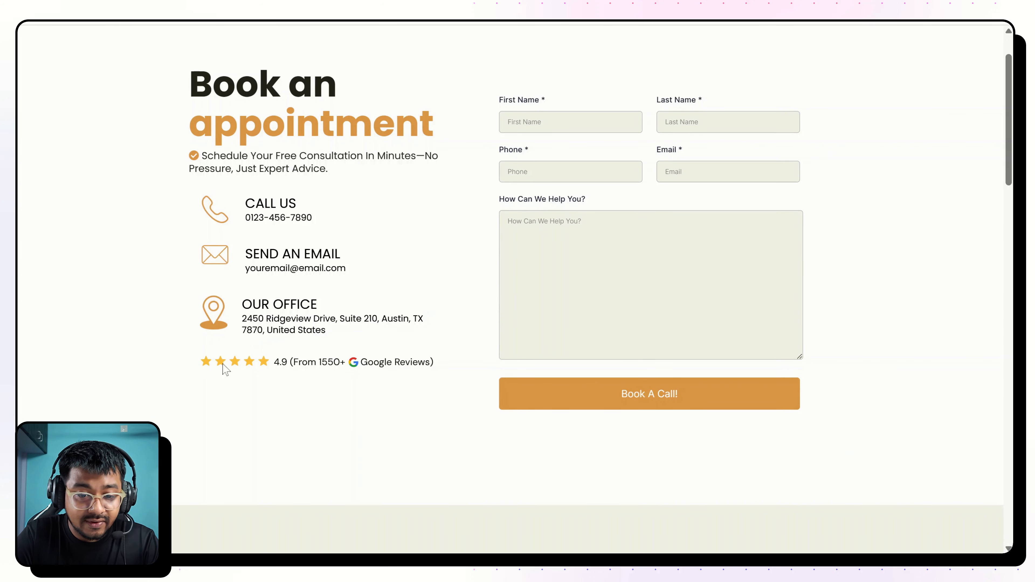
triple_click(438, 375)
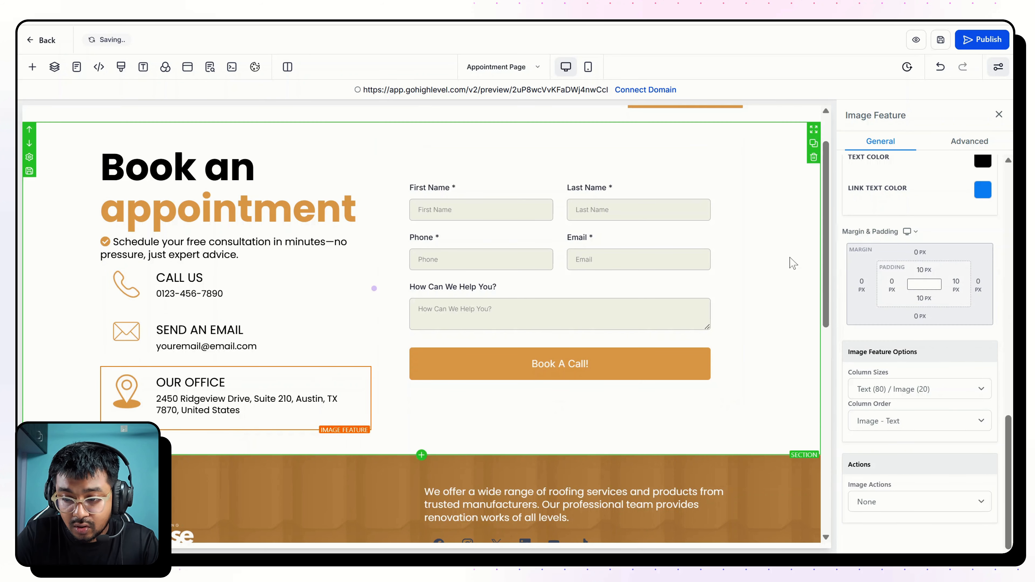
click(923, 298)
drag(864, 325, 847, 324)
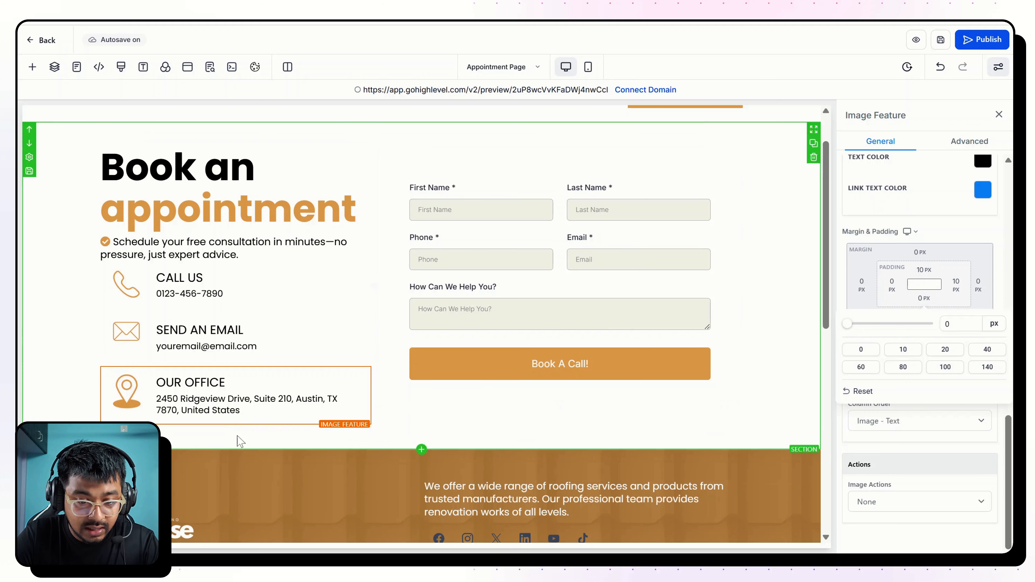
- Add an image below "OUR OFFICE" using the Google Reviews star rating from the SOLAR & ROOFING > SAR 01 folder, with Optimize Image Load off
click(236, 425)
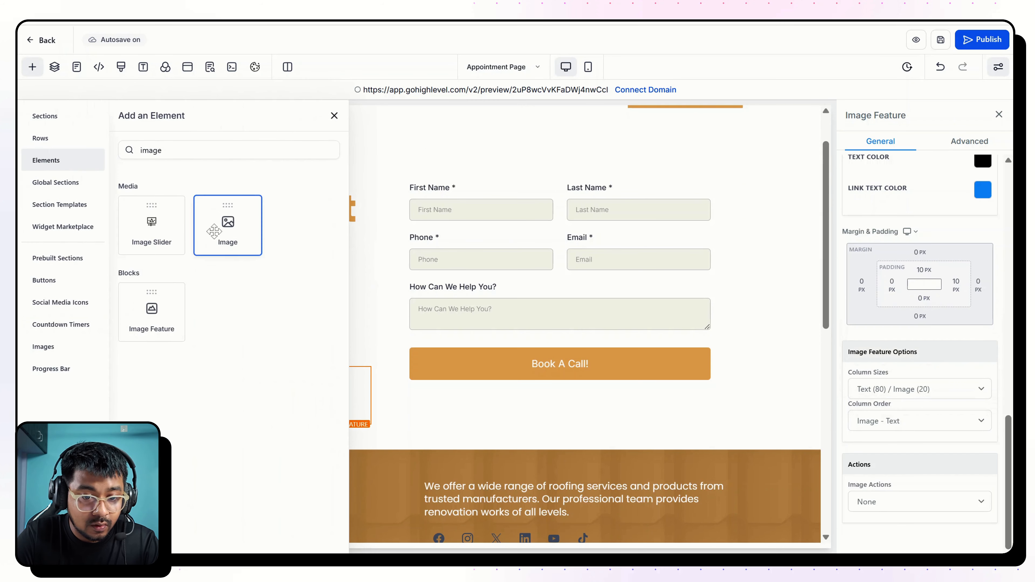
drag(215, 232, 291, 469)
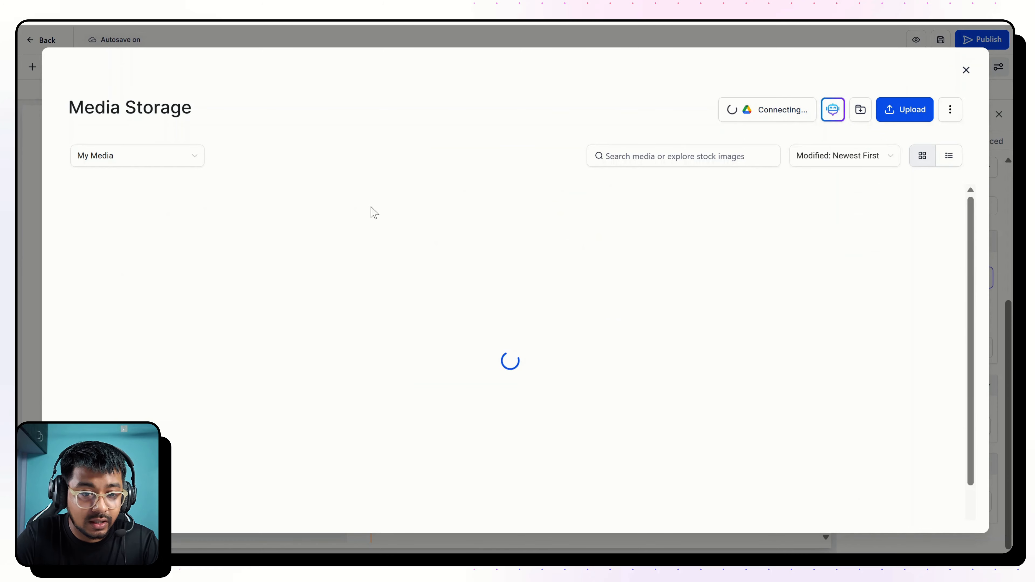
double_click(142, 277)
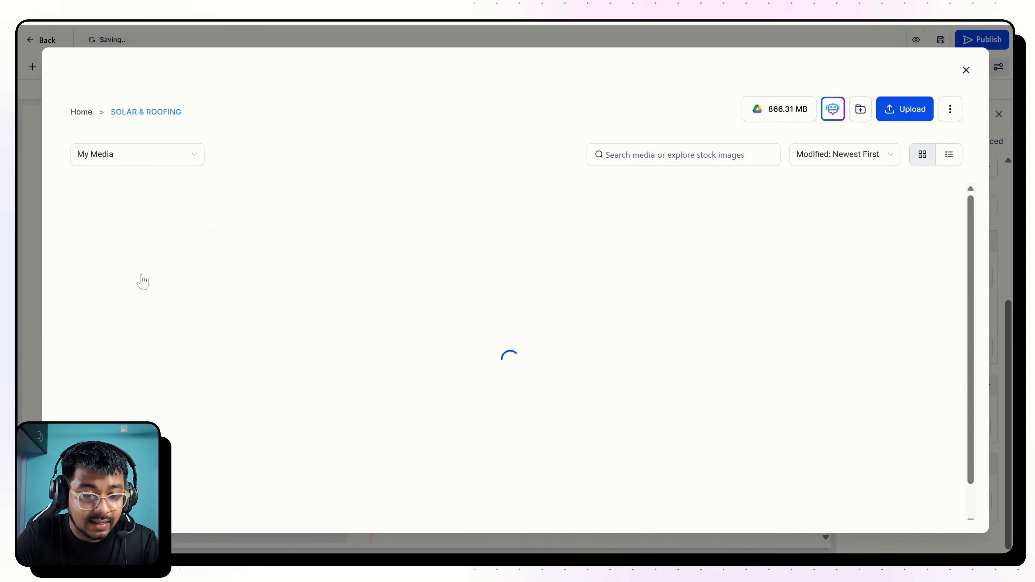
double_click(167, 198)
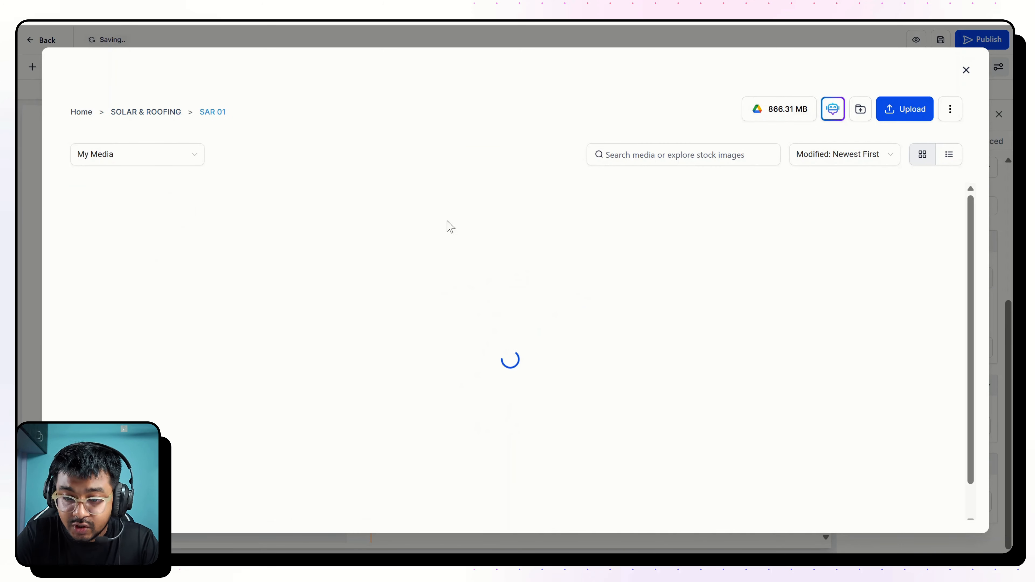
scroll(537, 359, down, 8)
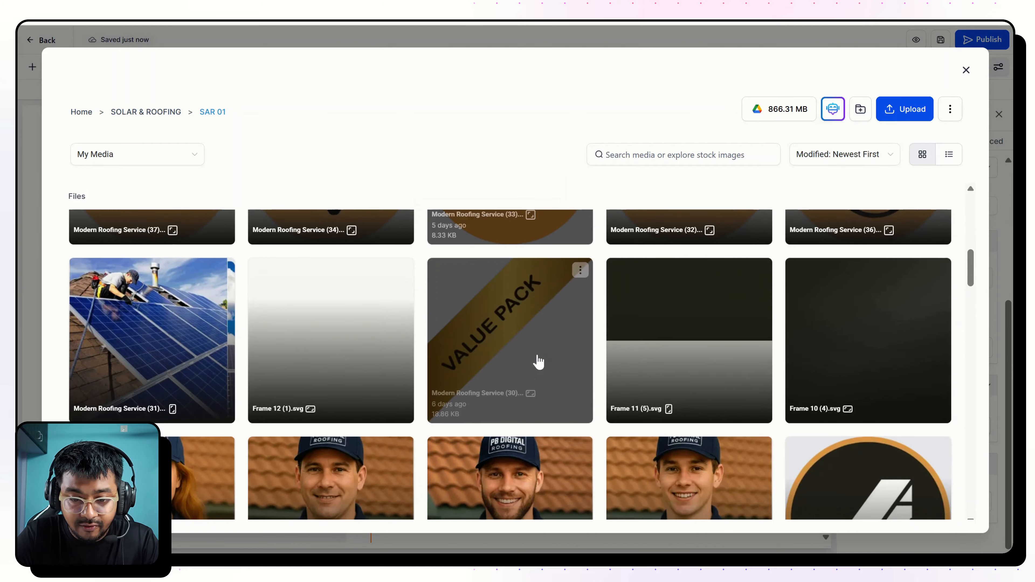
scroll(537, 359, down, 10)
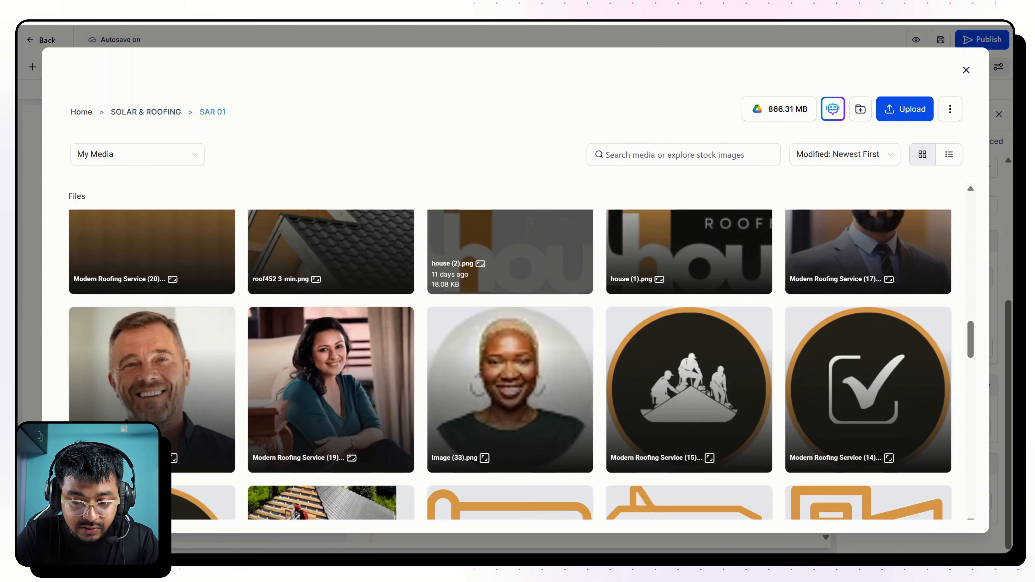
scroll(509, 326, down, 10)
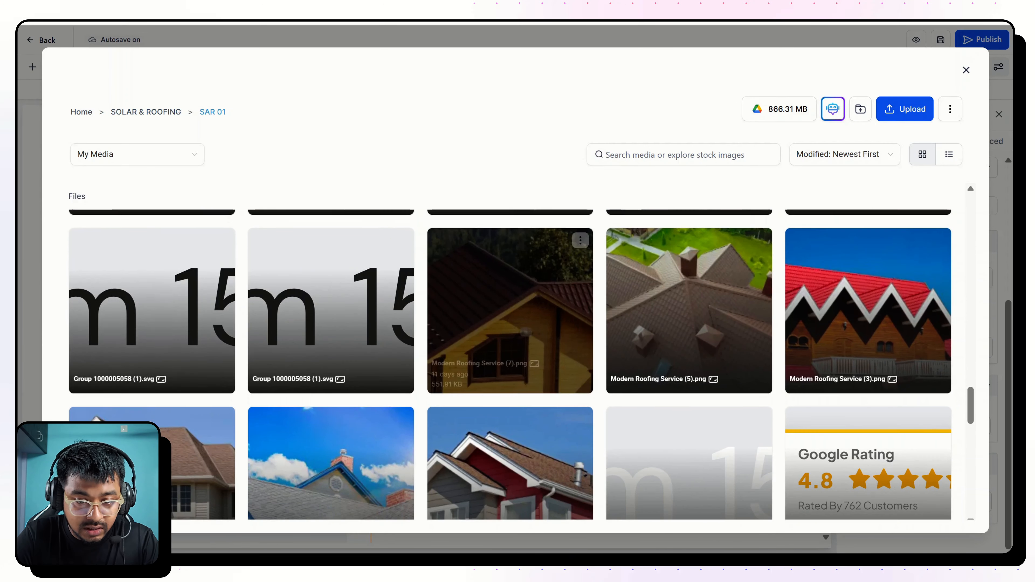
click(144, 335)
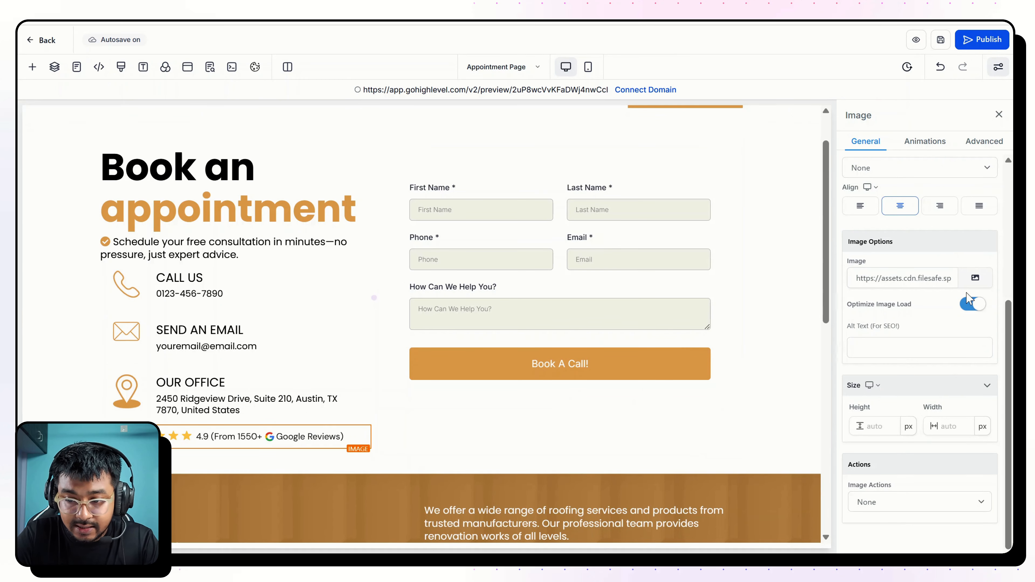
click(979, 309)
- Insert the saved FAQ section template between the appointment section and the footer, following the finished page
click(577, 151)
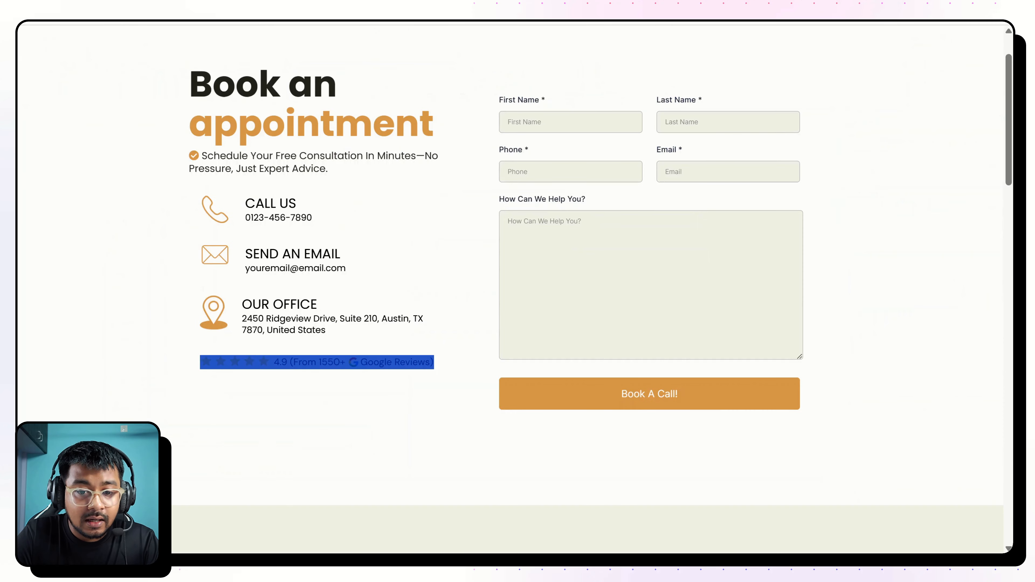
scroll(479, 294, down, 10)
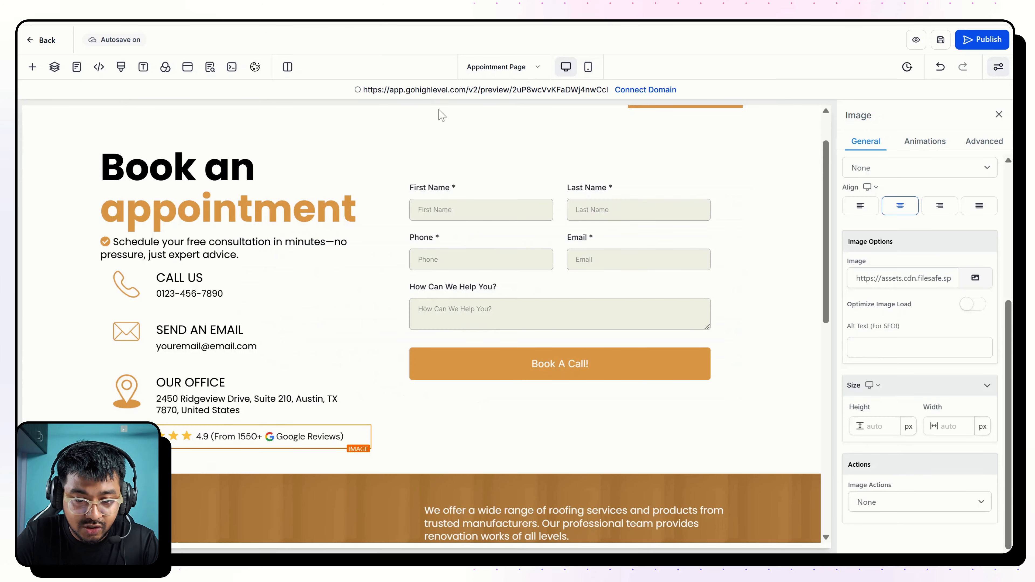
scroll(408, 293, down, 4)
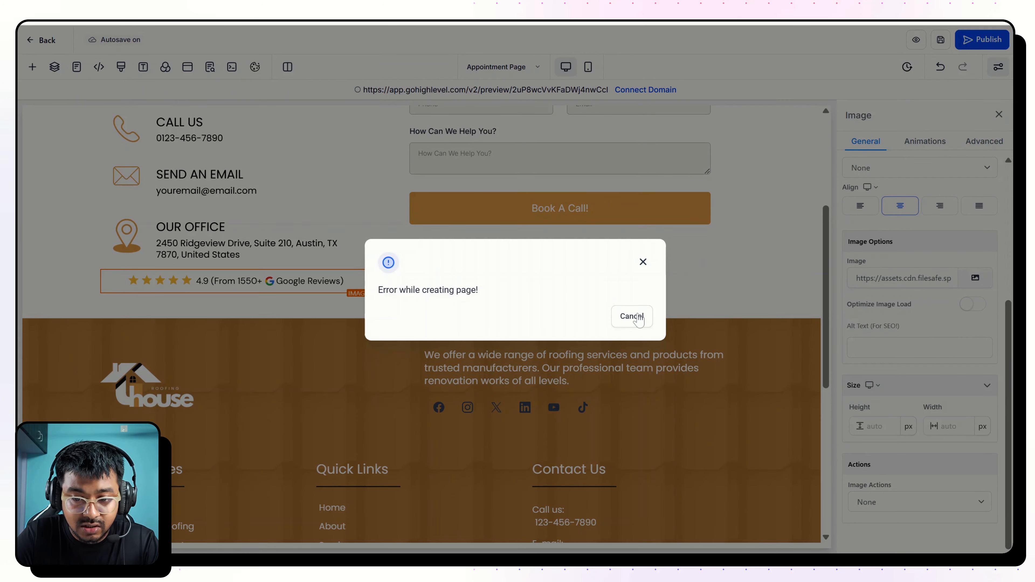
click(638, 318)
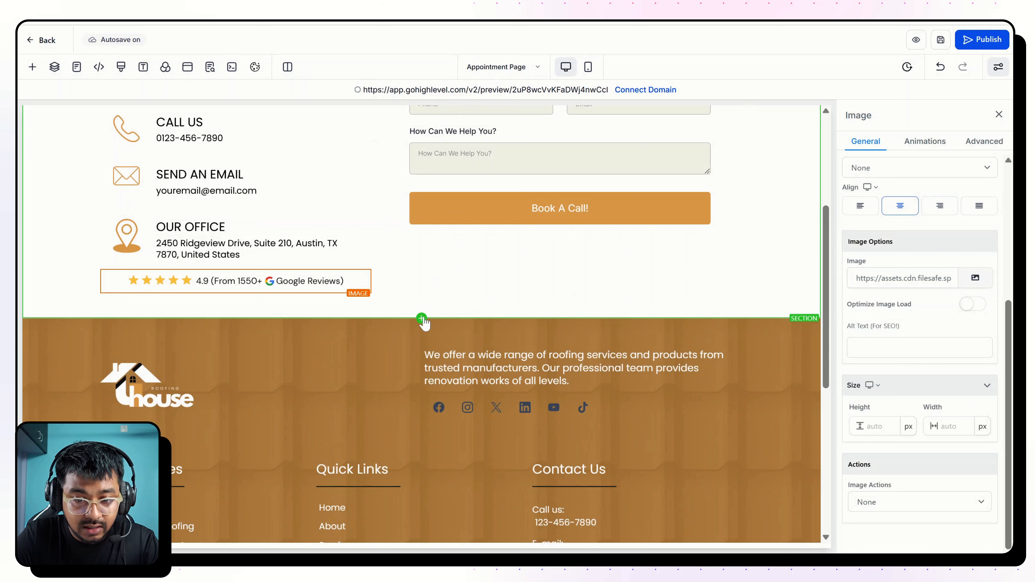
click(422, 321)
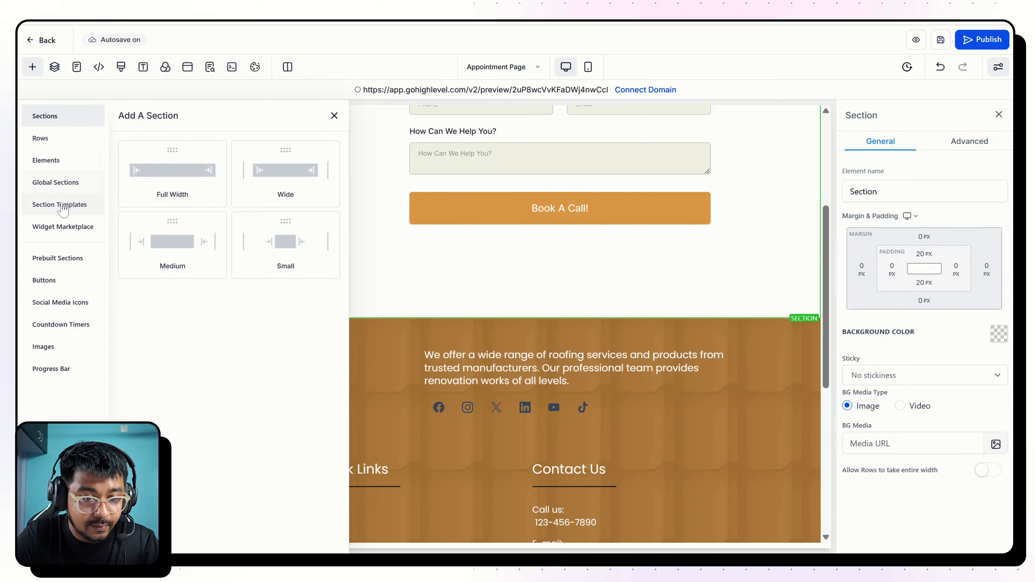
click(76, 206)
text(FAQ)
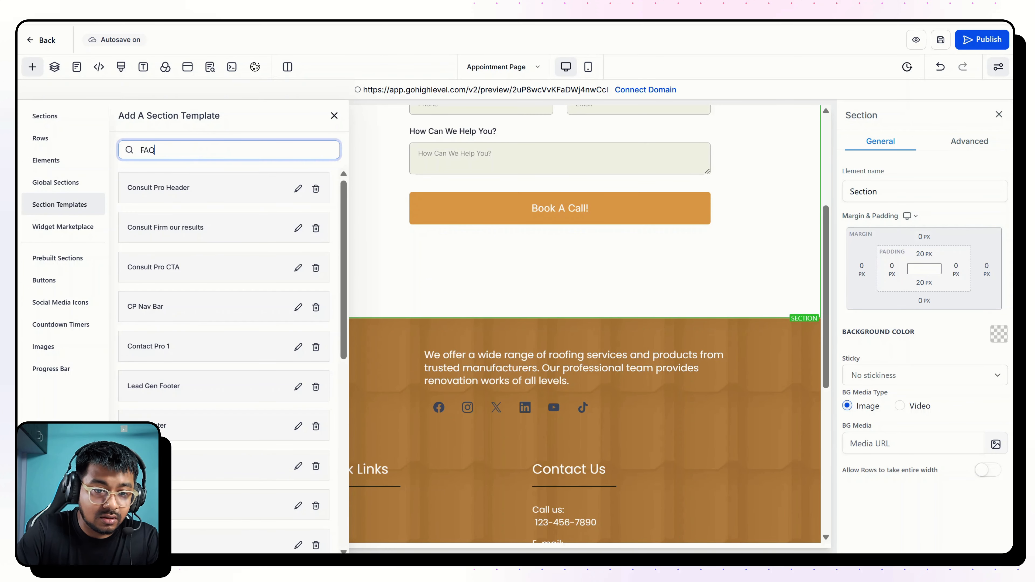
drag(194, 185, 428, 307)
scroll(448, 287, up, 4)
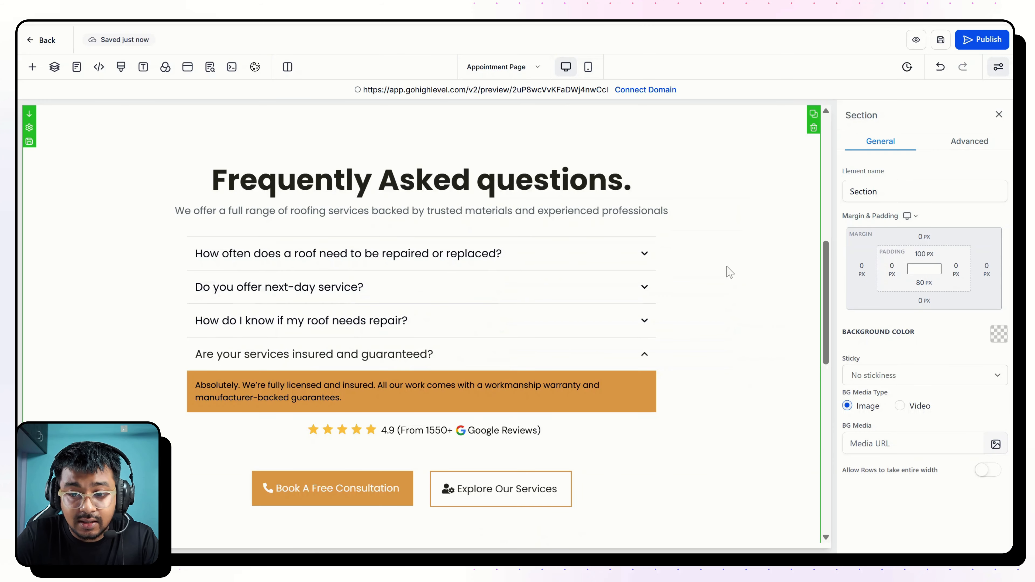
- Show the custom colors for the FAQ section's background and sample the FAQ background color from the finished page
click(997, 339)
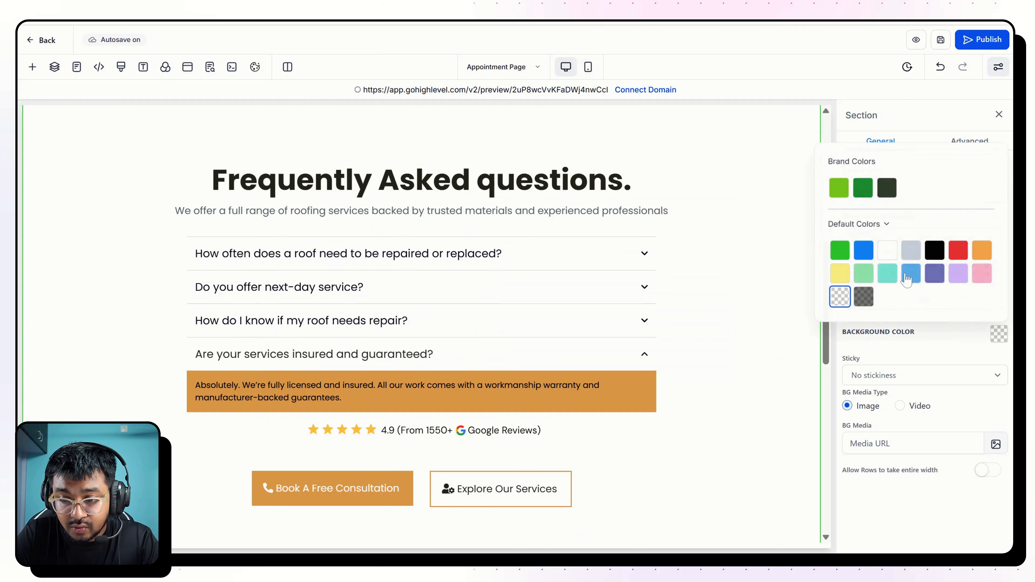
click(859, 231)
click(868, 264)
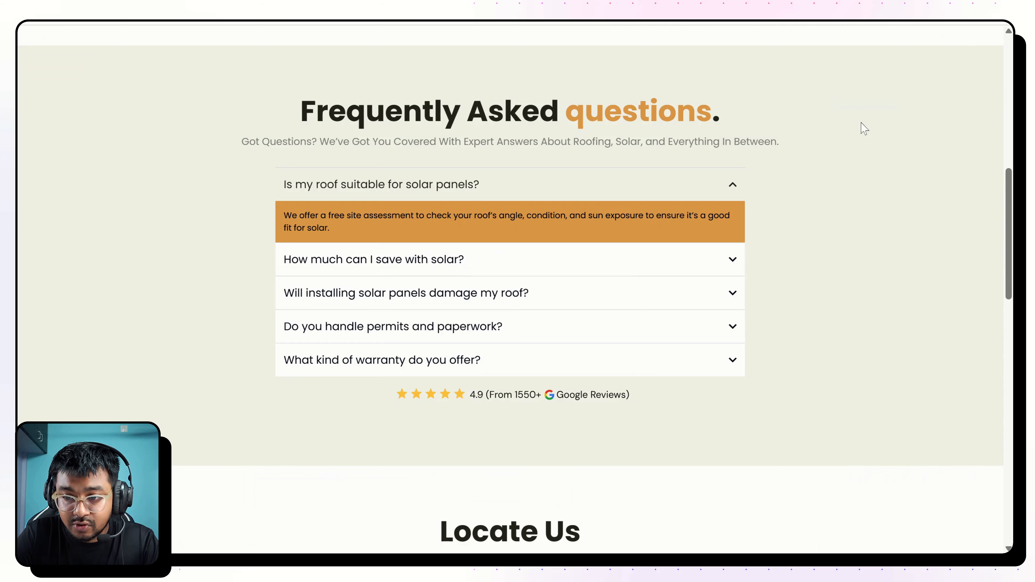
click(858, 129)
click(897, 169)
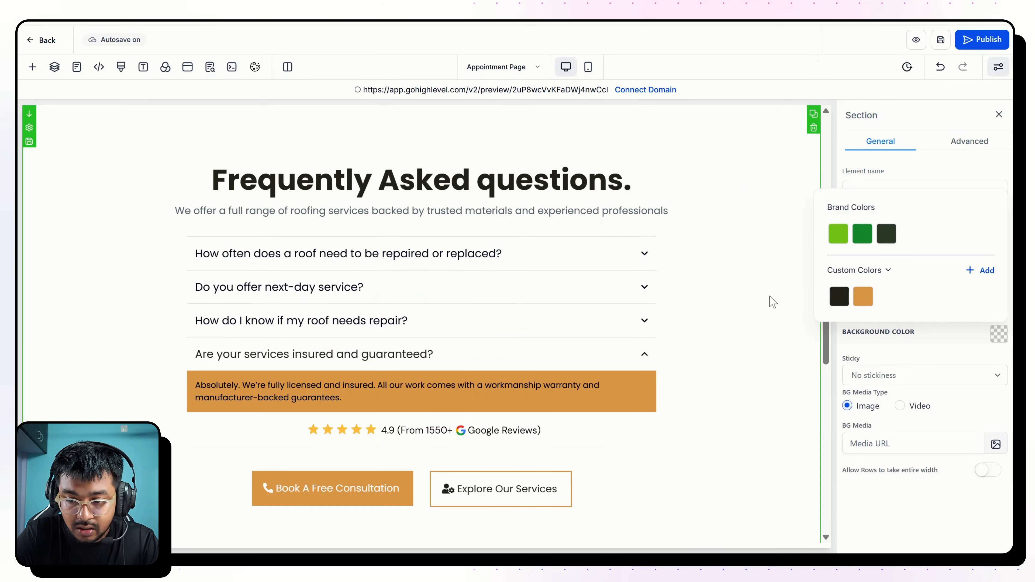
click(769, 297)
- Add the custom HEX color #F4F4EB as the FAQ section's background color
click(998, 335)
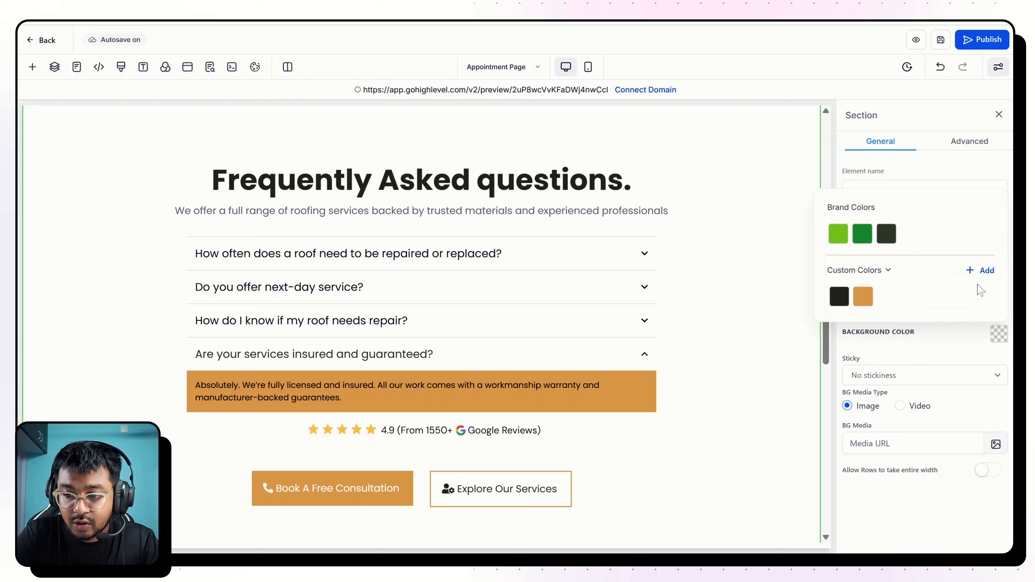
click(975, 270)
click(840, 268)
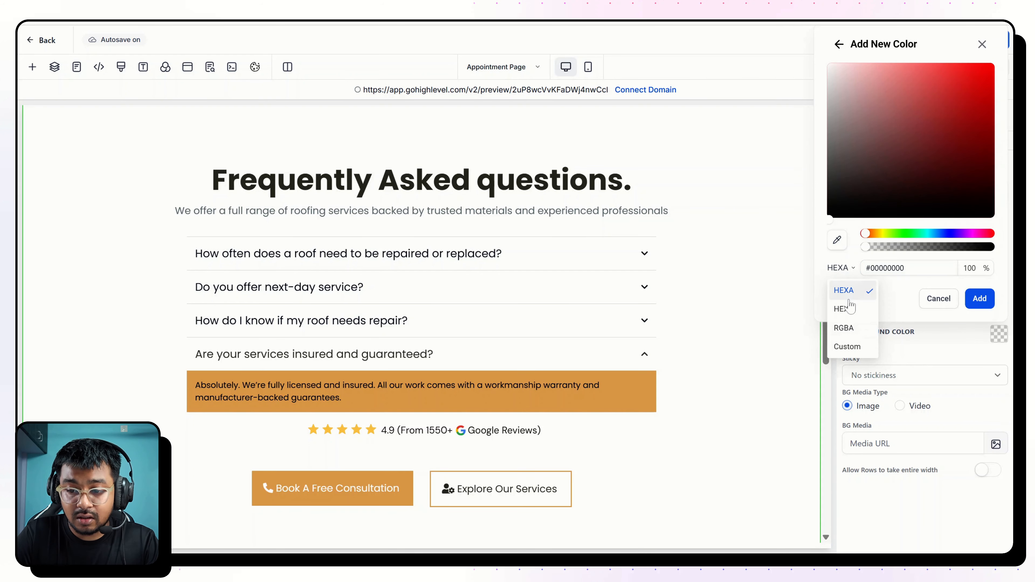
click(849, 309)
drag(919, 269, 821, 261)
text(#F4F4EB)
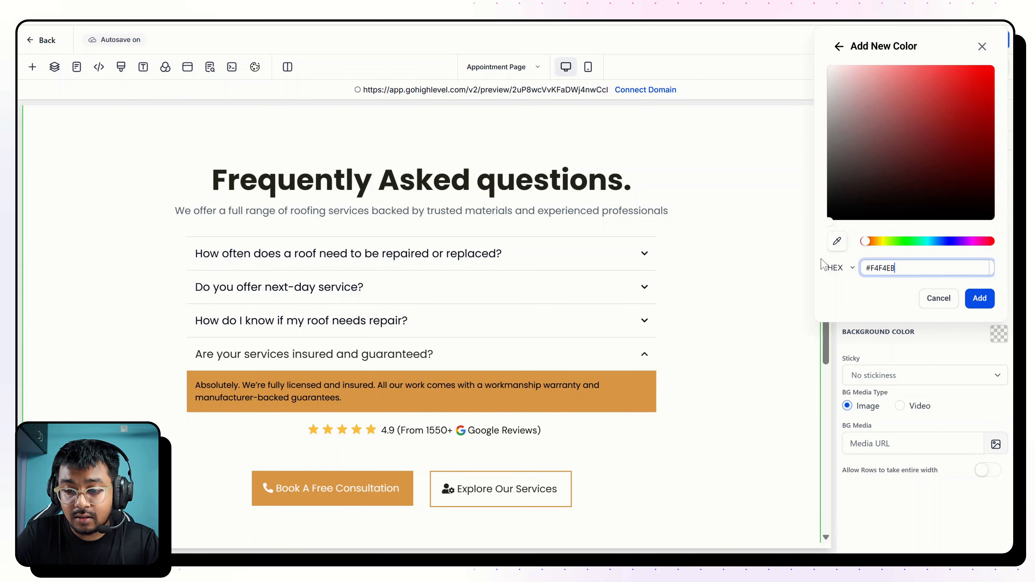
key(Return)
- Review the appointment and FAQ sections and compare them with the finished page down to its map section
scroll(586, 261, down, 1)
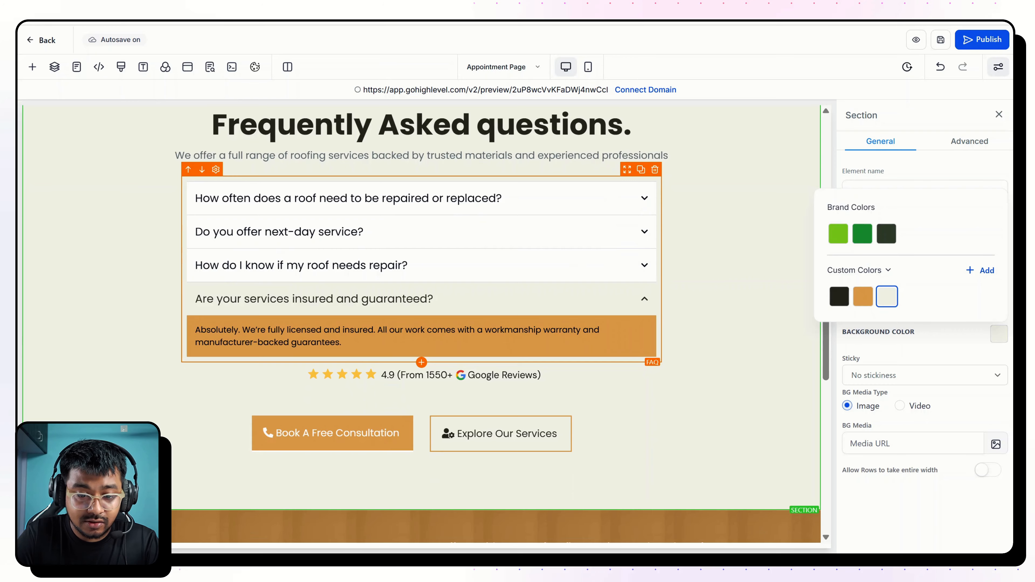
scroll(421, 324, up, 2)
scroll(421, 324, down, 2)
scroll(421, 323, up, 10)
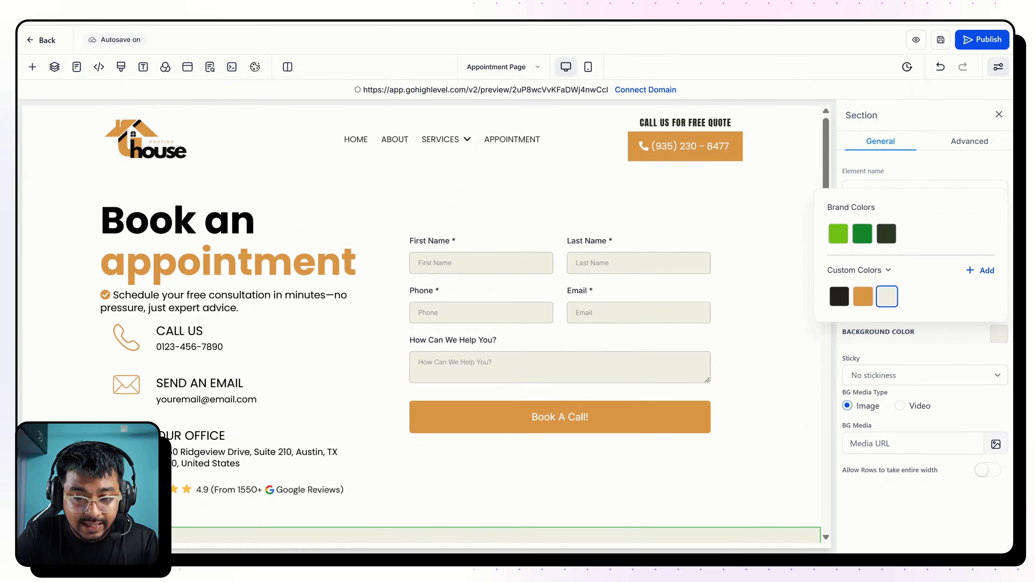
scroll(440, 222, down, 3)
scroll(440, 222, up, 2)
scroll(441, 222, down, 10)
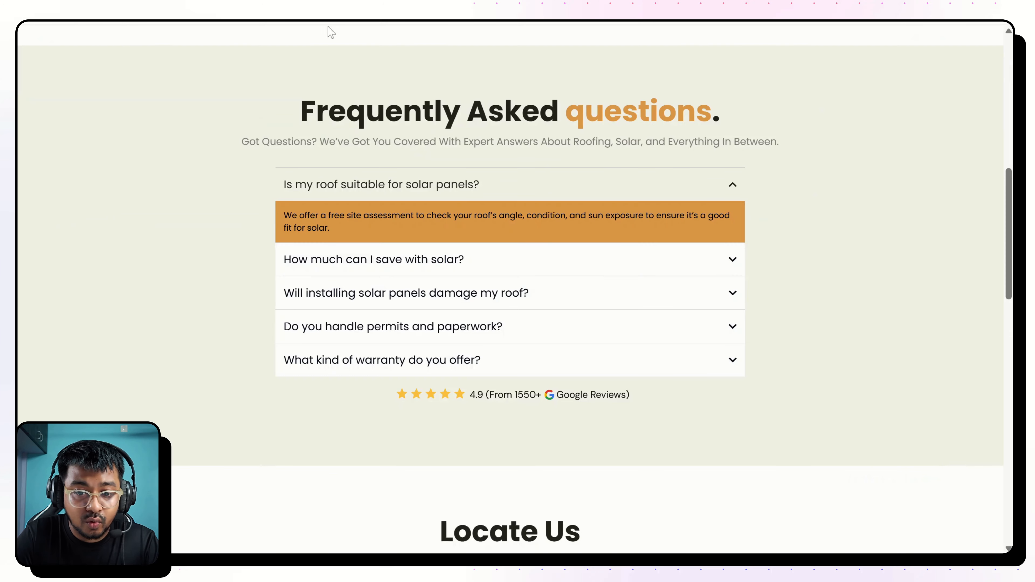
scroll(490, 219, down, 8)
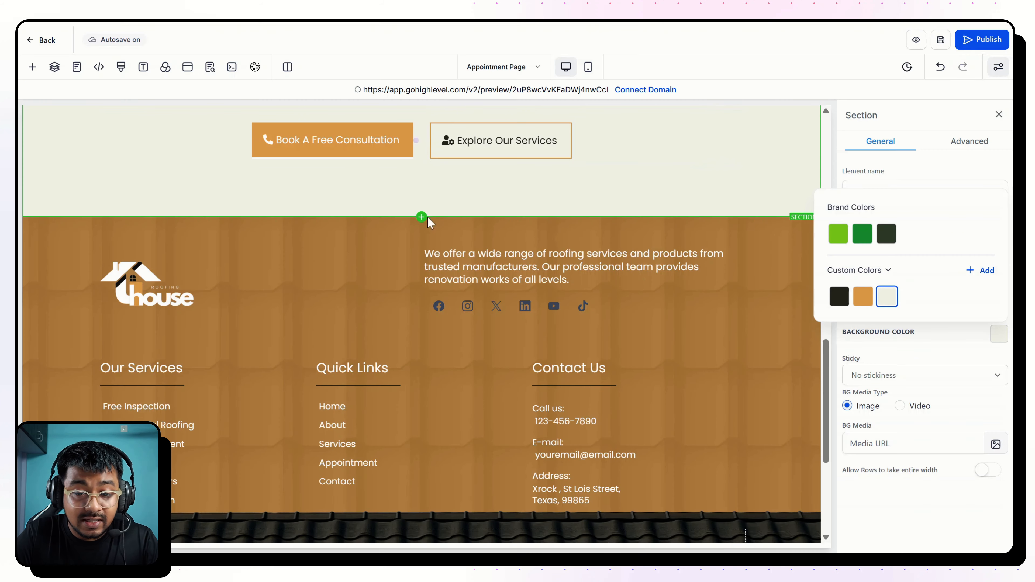
- Add a full-width section with a one-column row between the FAQ section and the footer
click(422, 216)
click(122, 173)
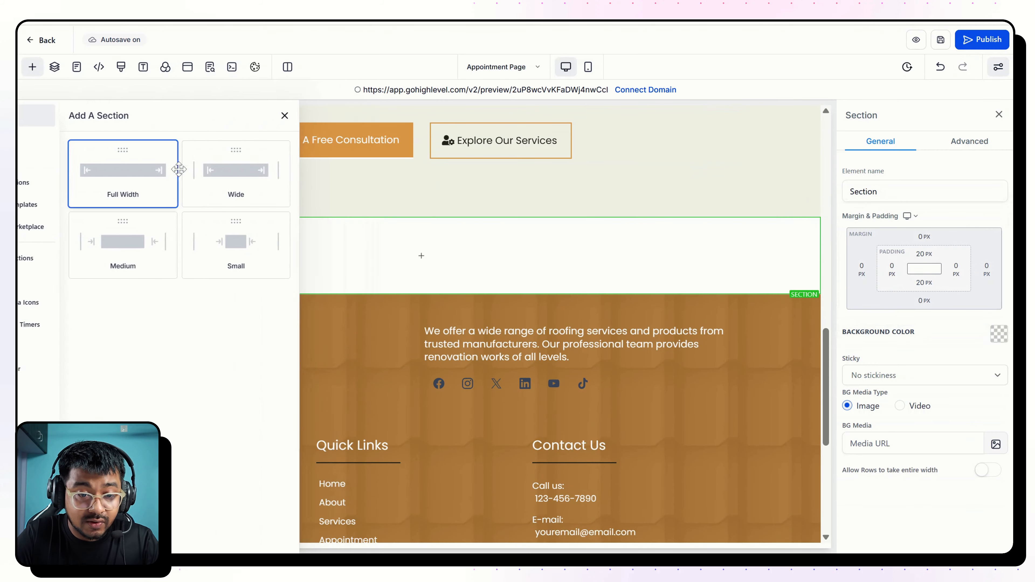
click(426, 257)
click(200, 198)
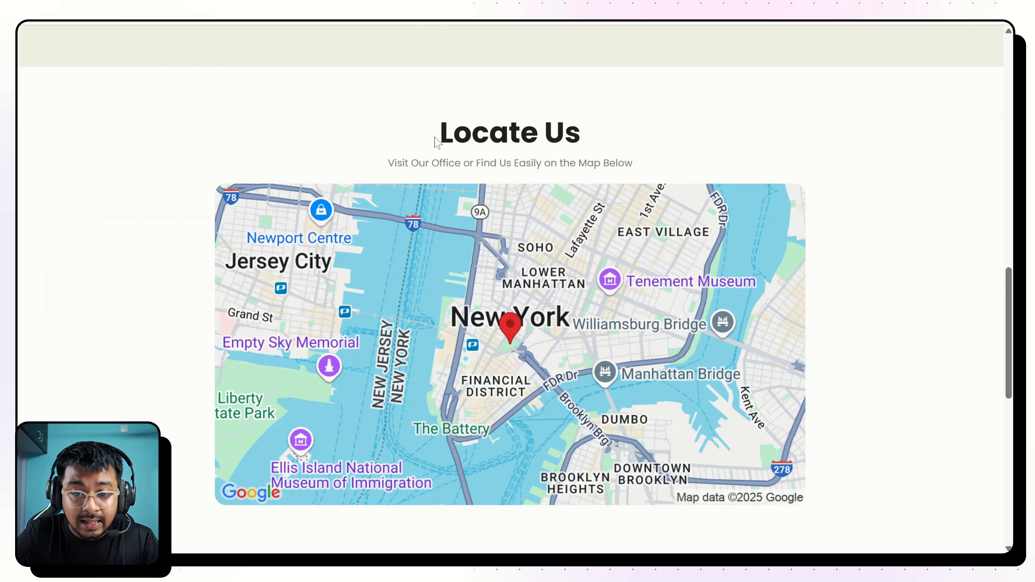
- Copy the "Locate Us" heading text from the finished page and duplicate the "Frequently Asked questions." headline
drag(435, 143, 642, 132)
key(ctrl+c)
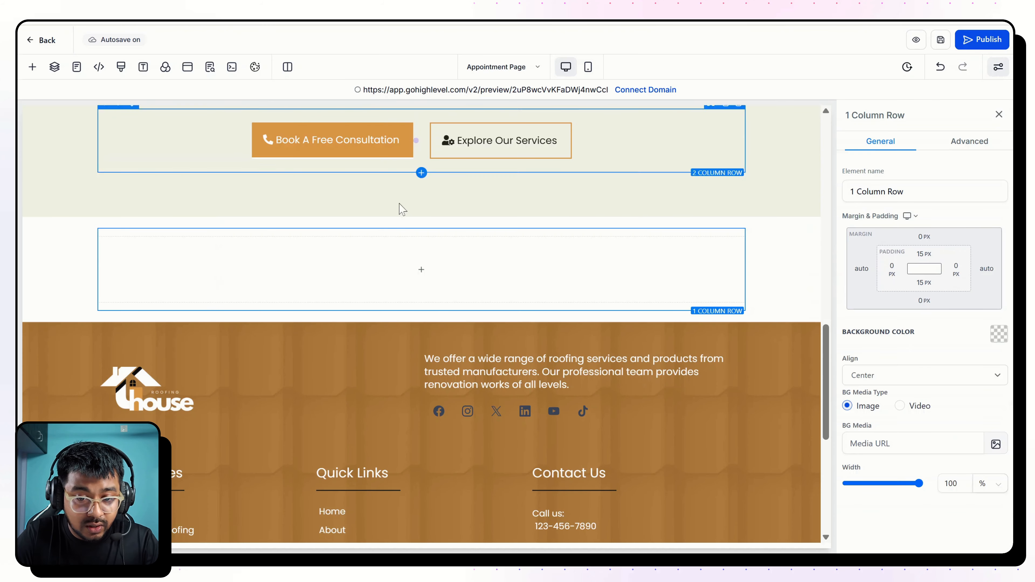
scroll(401, 208, up, 5)
scroll(400, 222, up, 7)
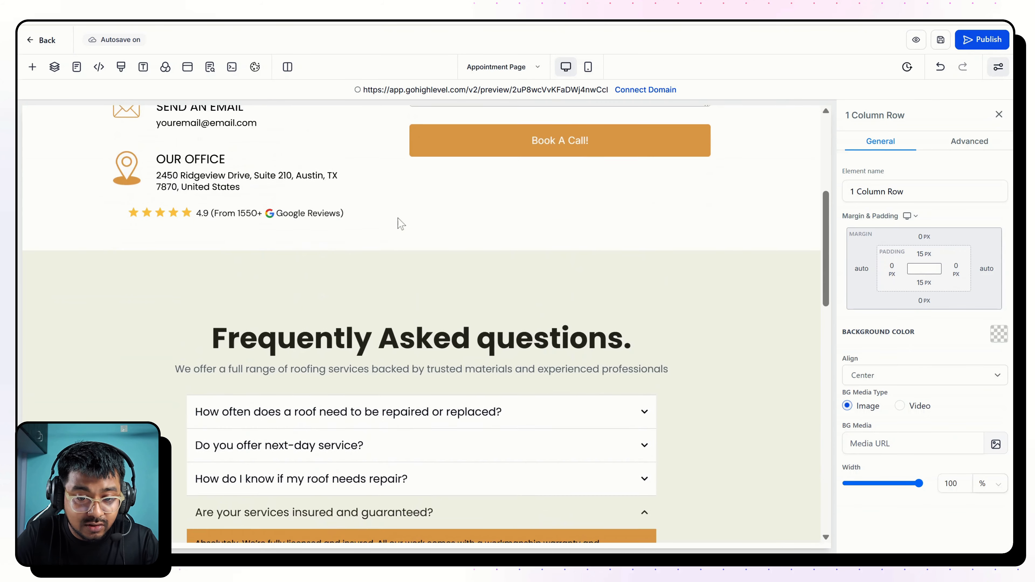
scroll(400, 222, down, 5)
click(721, 154)
scroll(728, 162, down, 2)
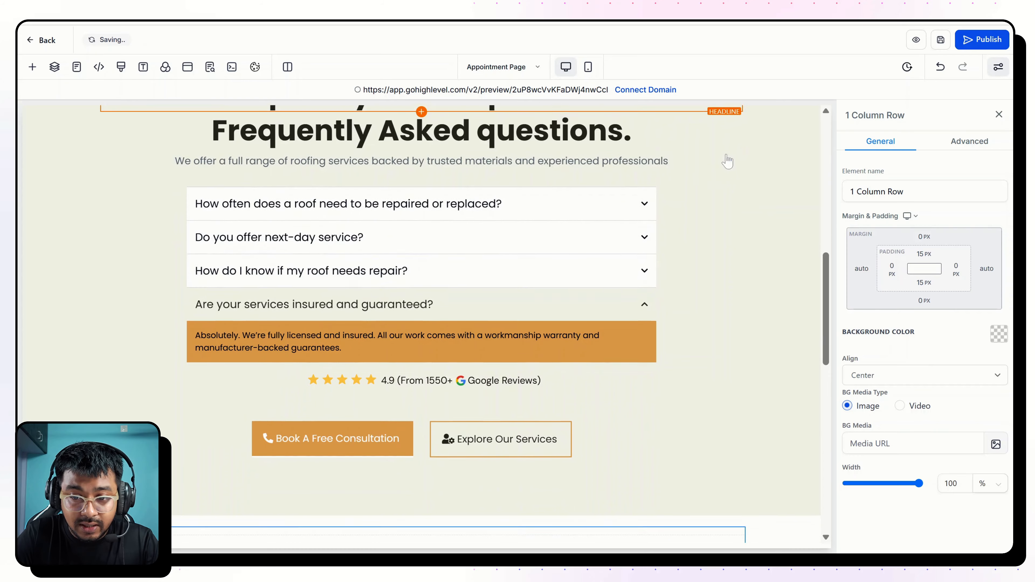
scroll(728, 162, up, 1)
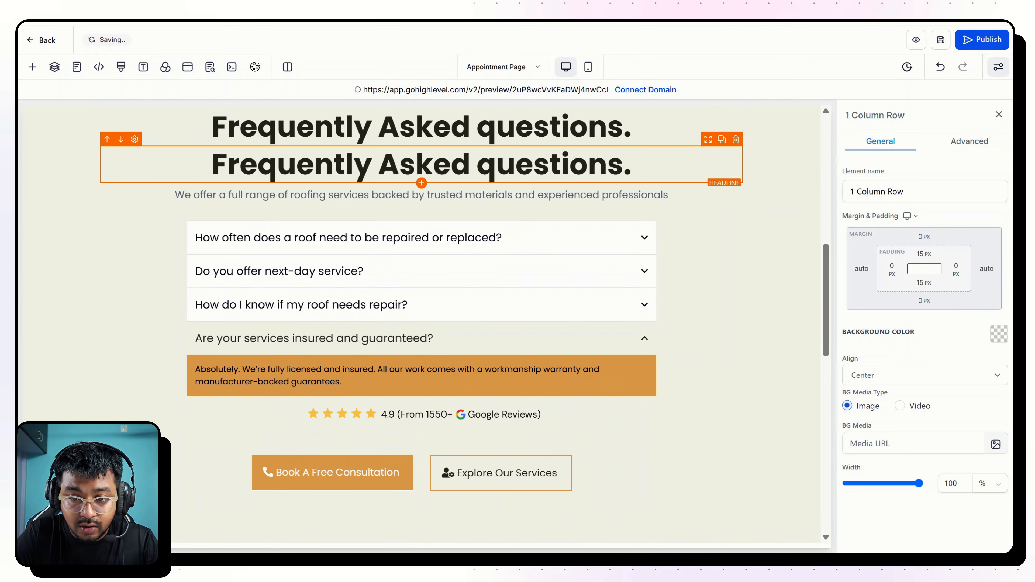
- Move the duplicated headline into the empty row above the footer and replace its text with "Locate Us"
drag(709, 141, 544, 487)
scroll(544, 505, down, 4)
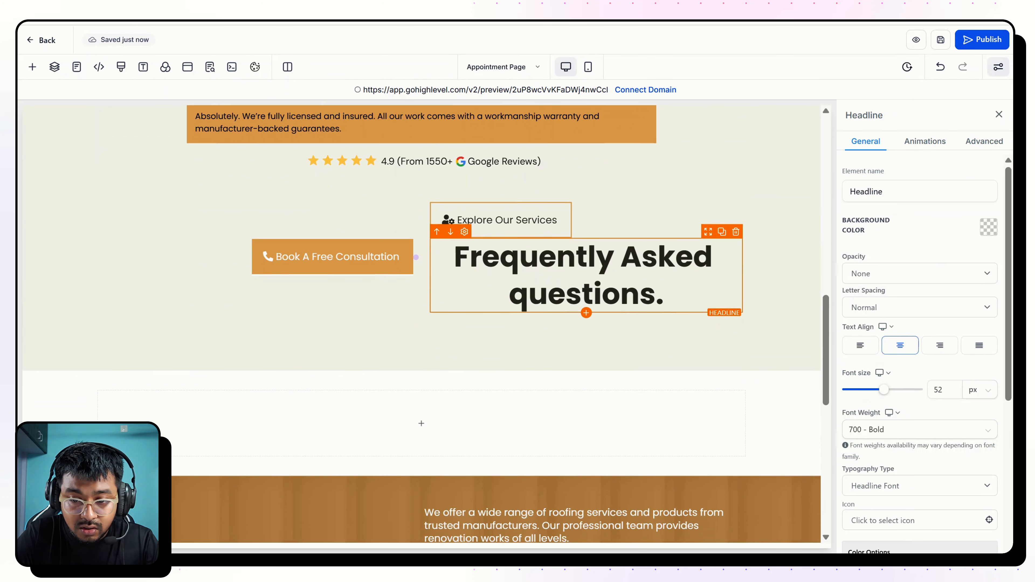
drag(708, 232, 451, 400)
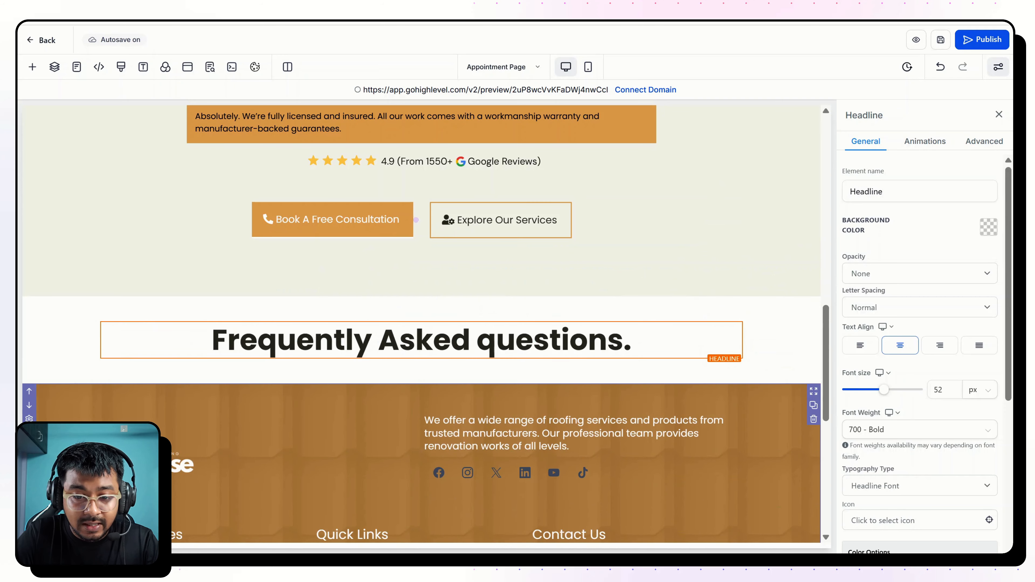
key(ctrl+a)
key(ctrl+v)
key(BackSpace)
key(BackSpace)
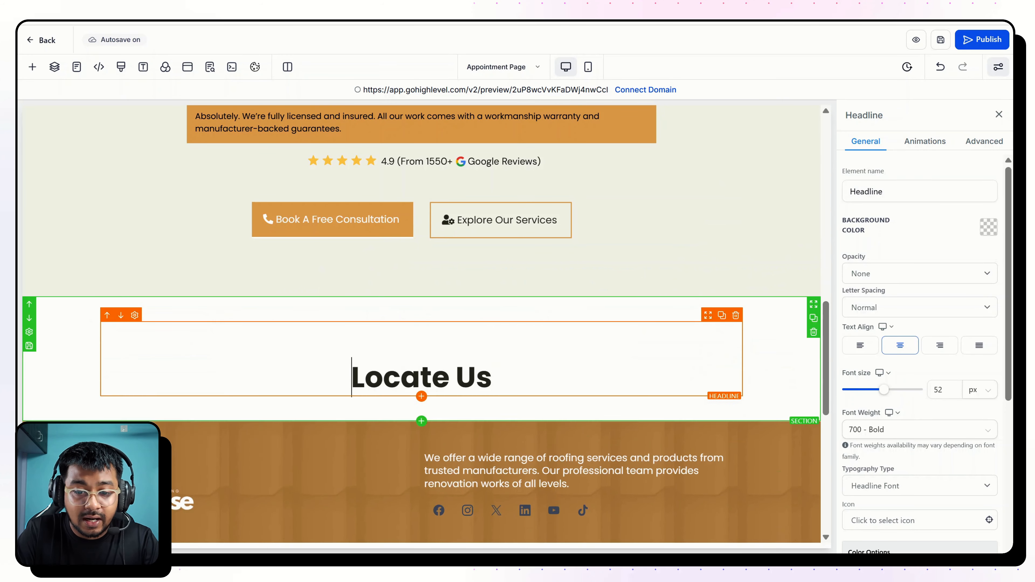
- Duplicate the FAQ sub headline and move the copy below the "Locate Us" headline
scroll(475, 294, up, 6)
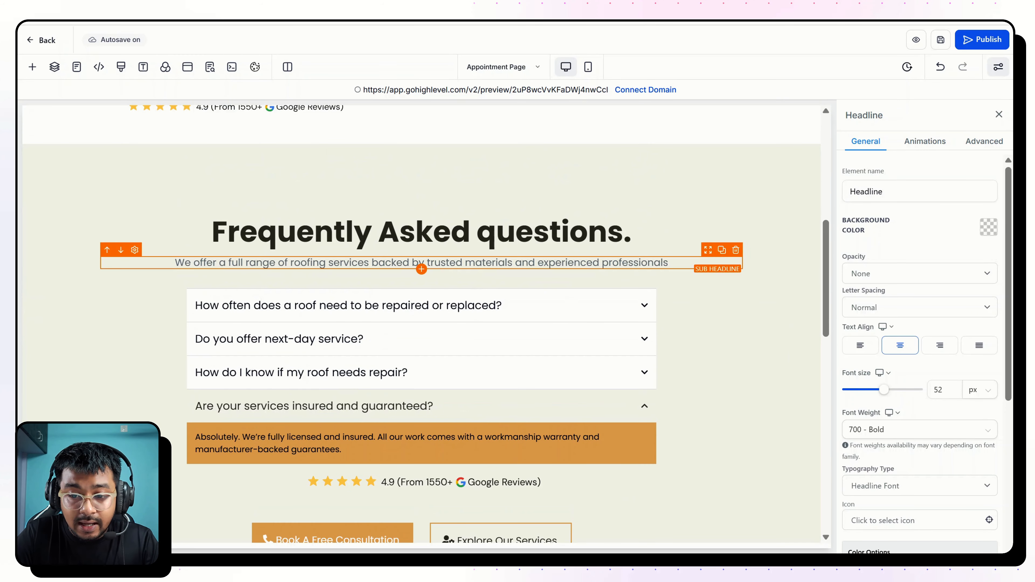
click(721, 249)
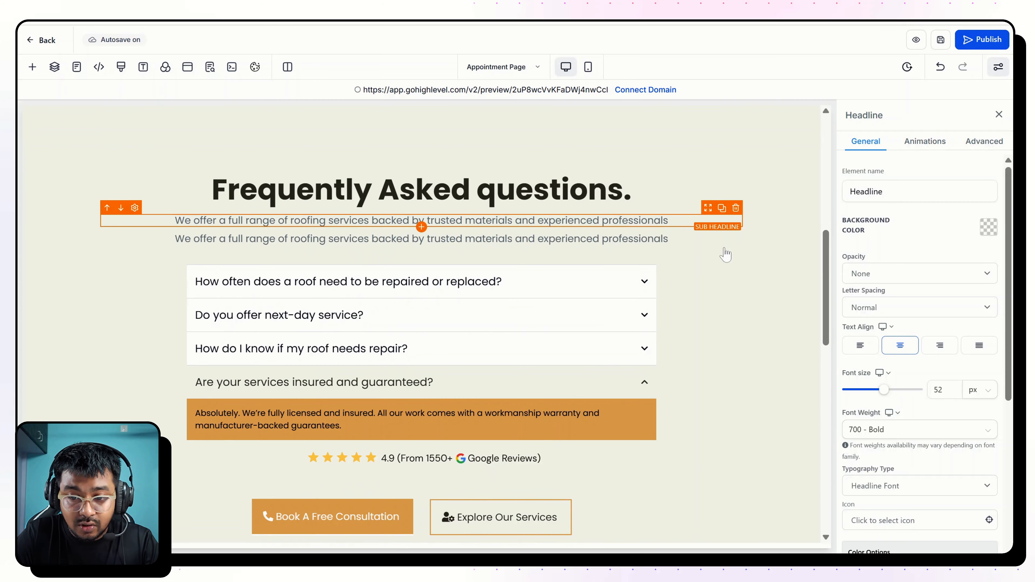
drag(708, 213, 570, 475)
scroll(589, 392, down, 6)
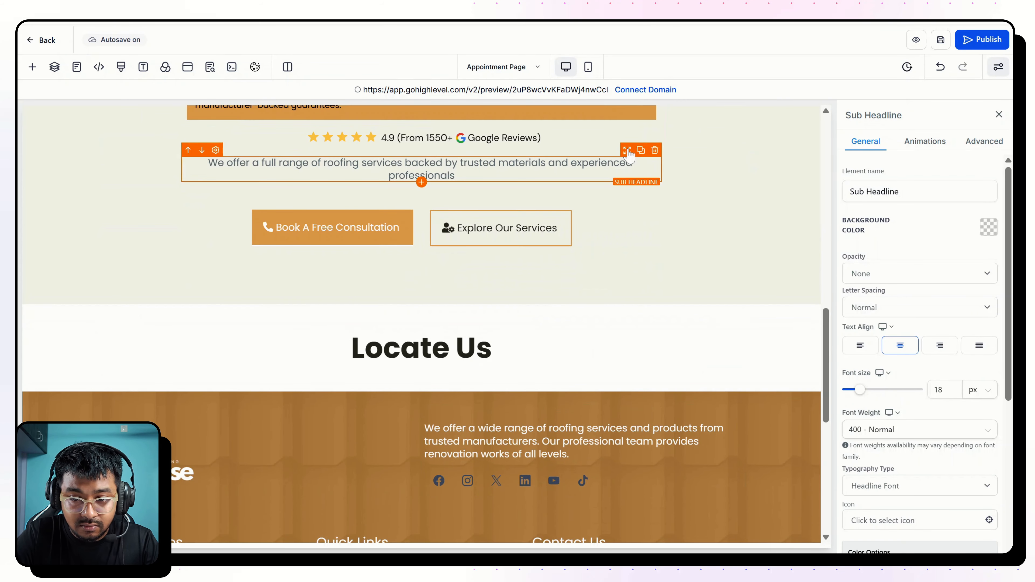
drag(628, 159, 539, 355)
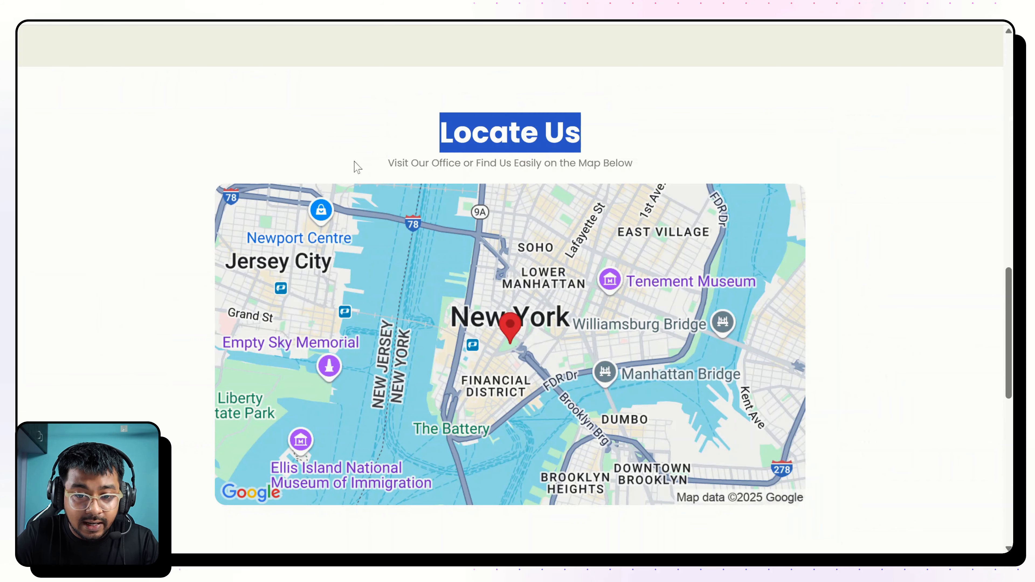
- Replace the moved sub headline's text with "Visit Our Office or Find Us Easily on the Map Below" from the finished page, without bold
drag(376, 167, 643, 173)
key(ctrl+c)
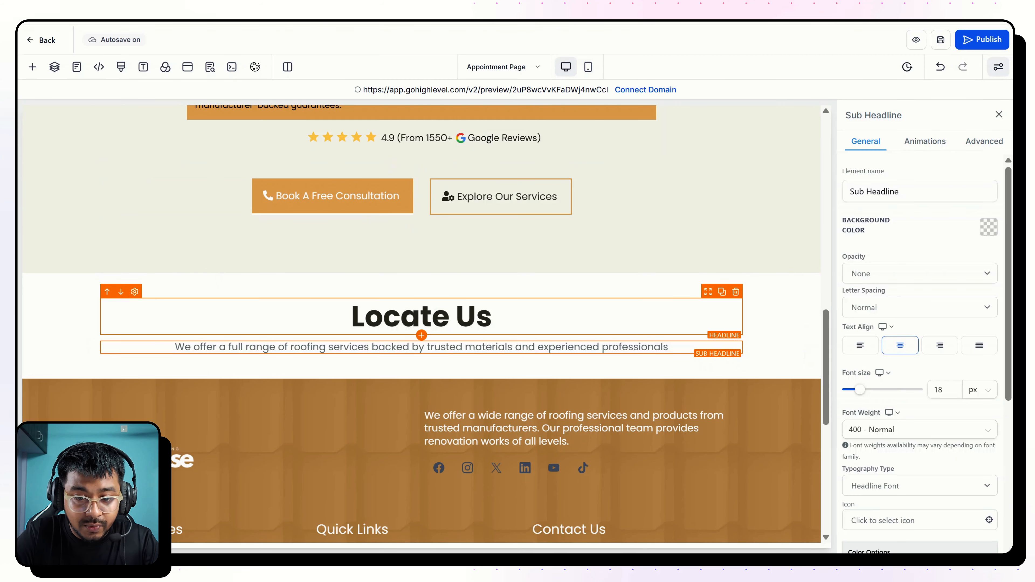
key(ctrl+a)
key(ctrl+v)
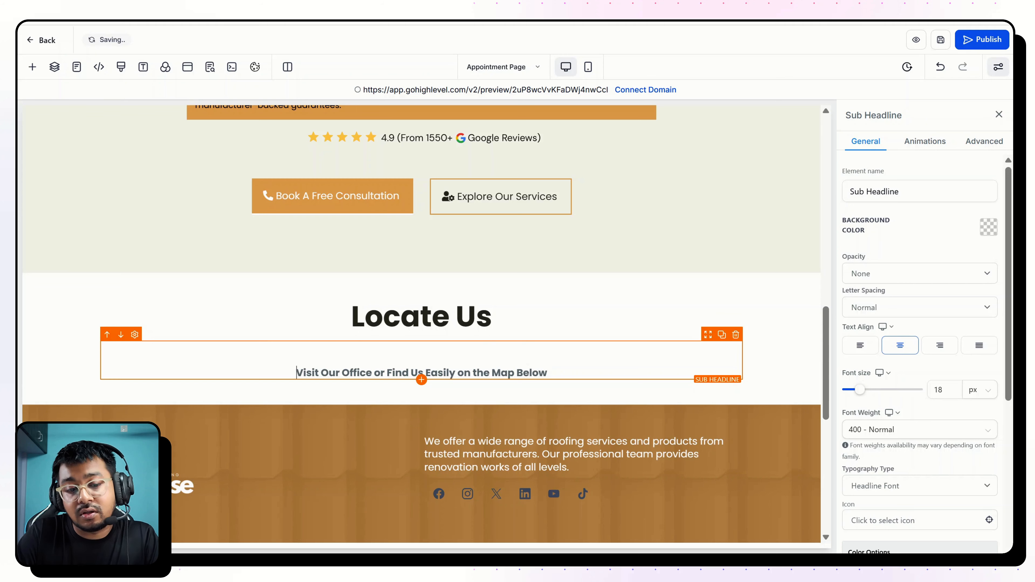
key(BackSpace)
key(BackSpace)
key(ctrl+a)
click(435, 372)
click(452, 278)
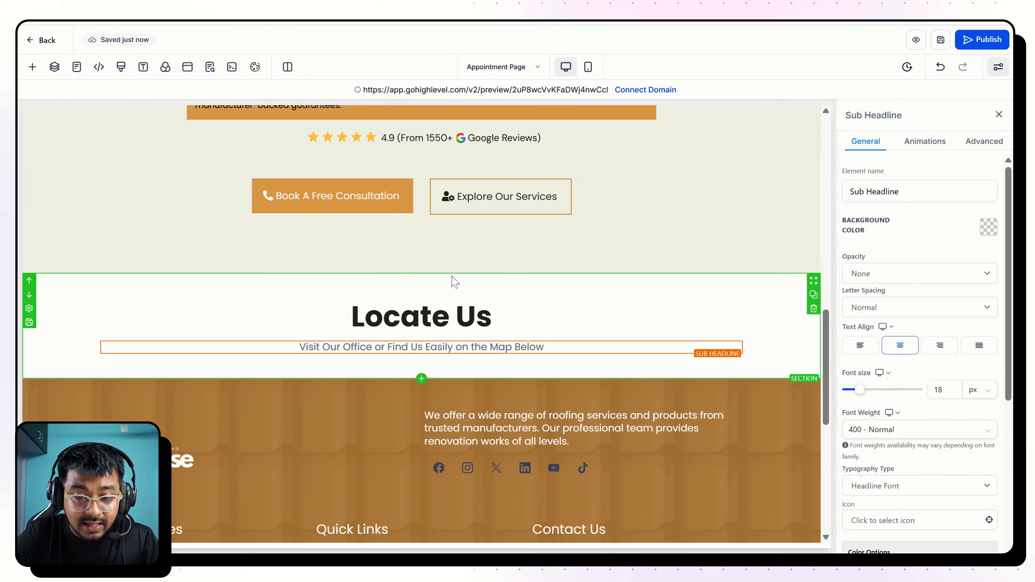
- Add a one-column row to the "Locate Us" section and place a Map element directly below the sub headline
click(455, 282)
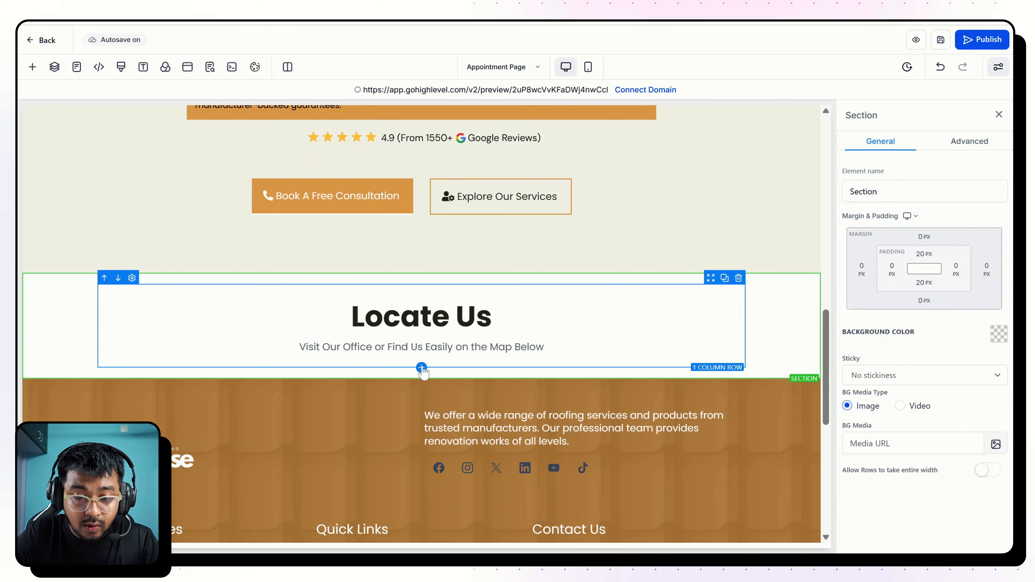
click(421, 368)
click(173, 166)
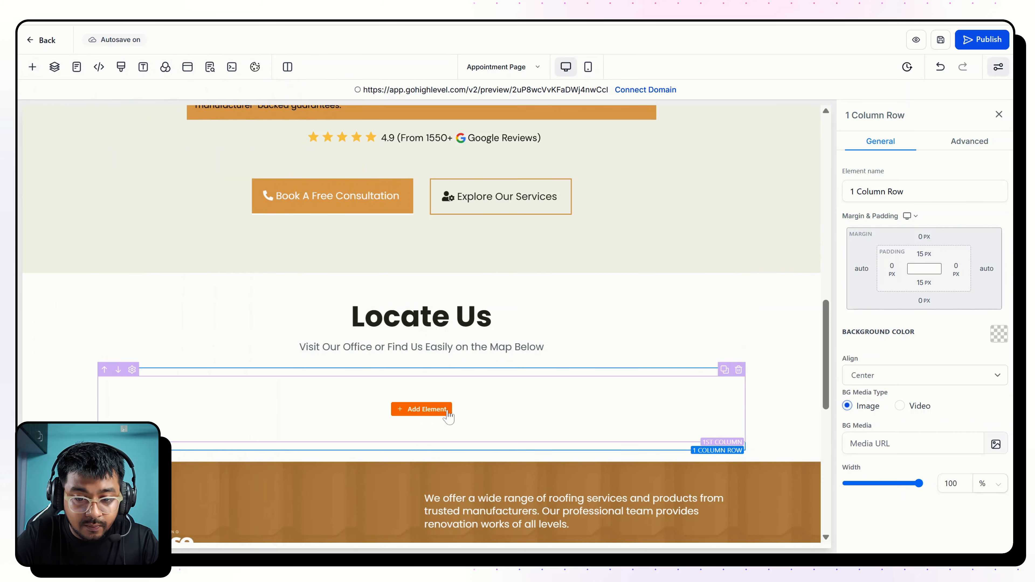
click(448, 413)
text(ma)
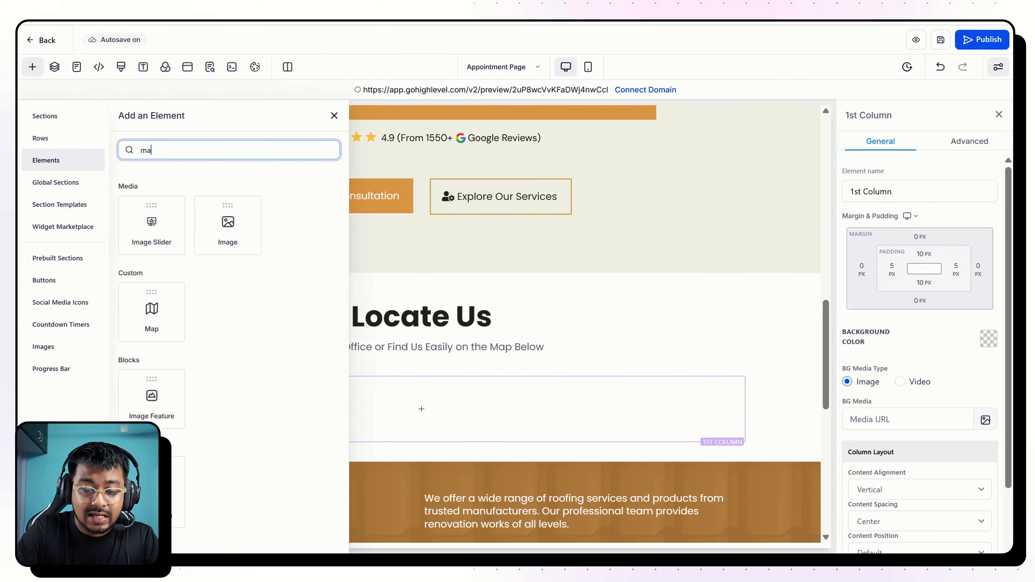
text(p)
drag(151, 222, 427, 424)
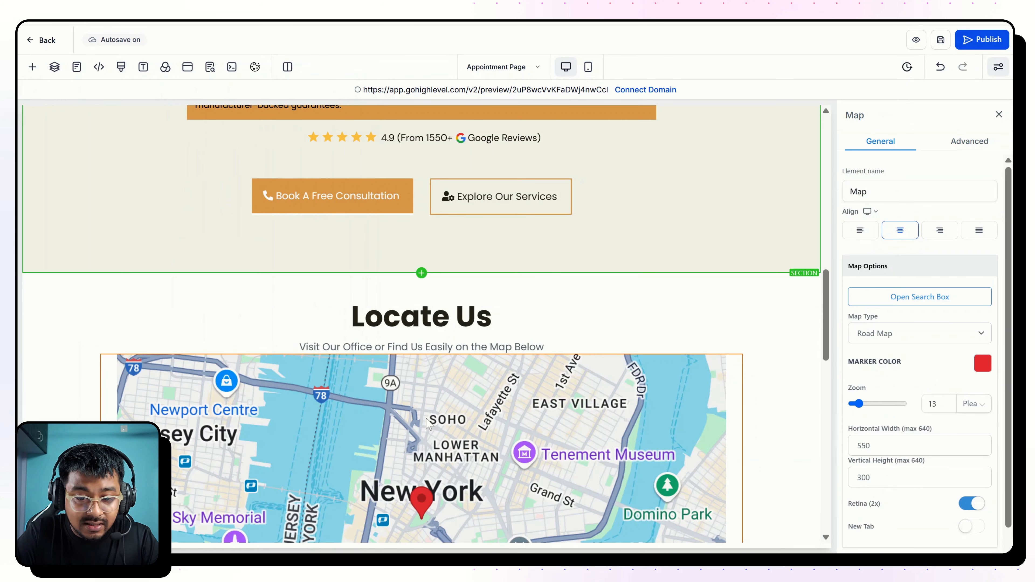
- Set the width of the row containing the map to 83% and delete the empty row below it
scroll(535, 263, down, 5)
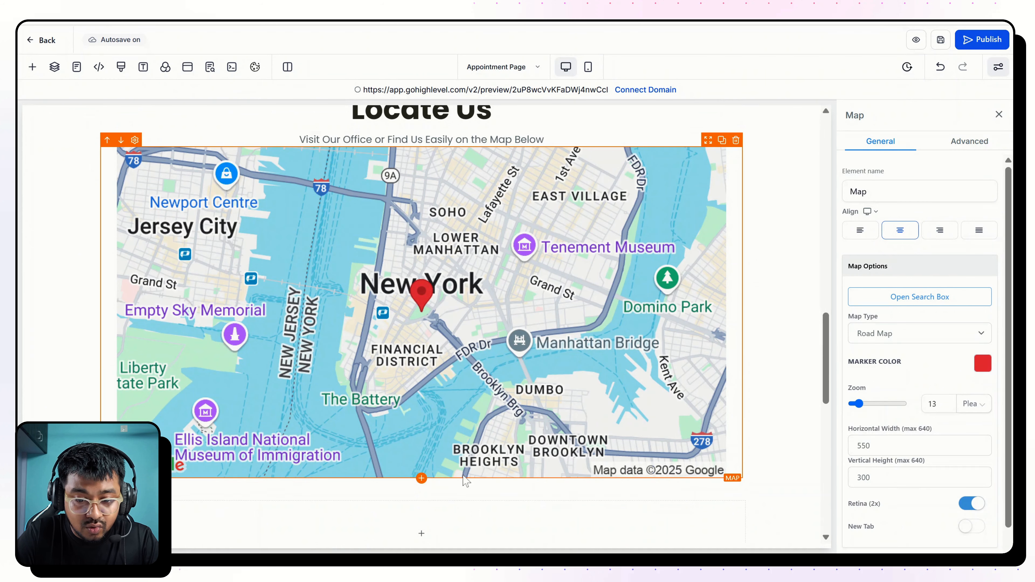
click(461, 490)
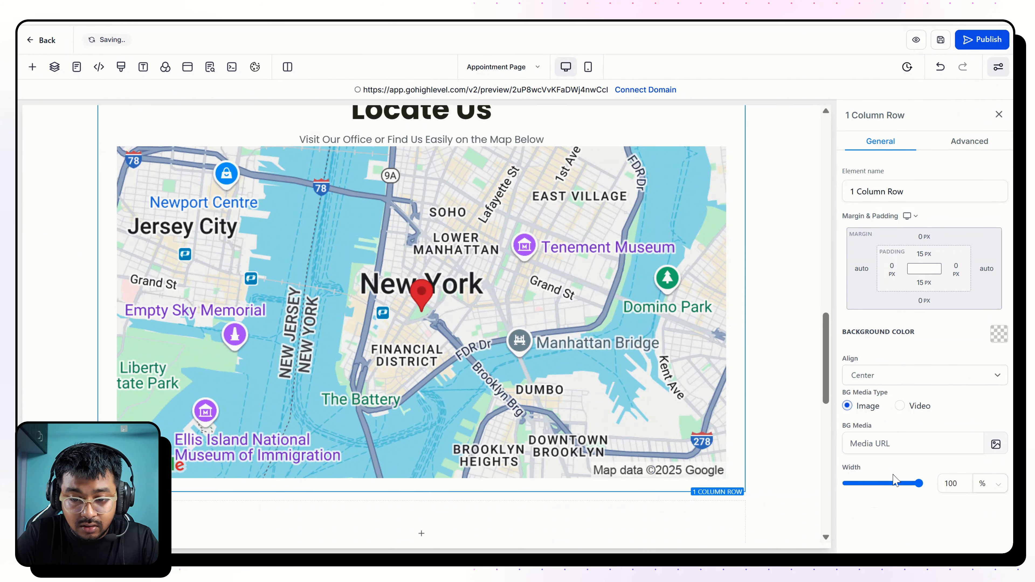
click(901, 483)
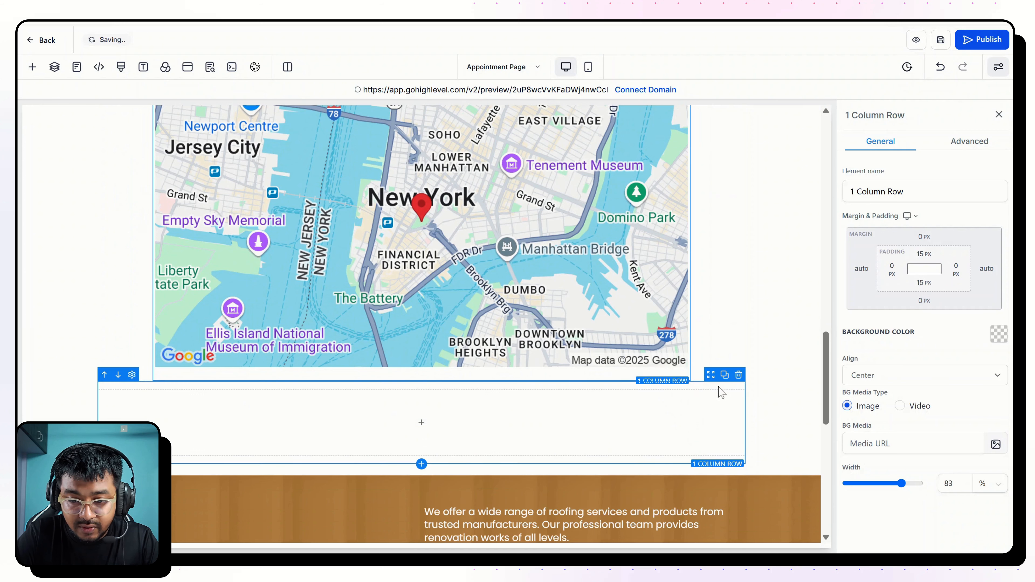
click(738, 375)
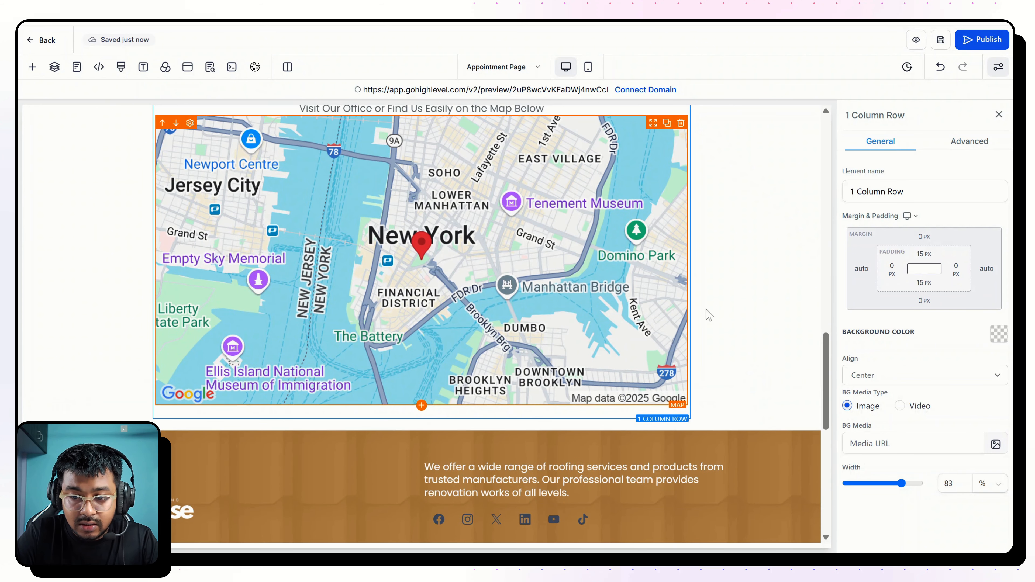
- Set the bottom padding of the "Locate Us" section to 100 px
click(751, 301)
click(923, 283)
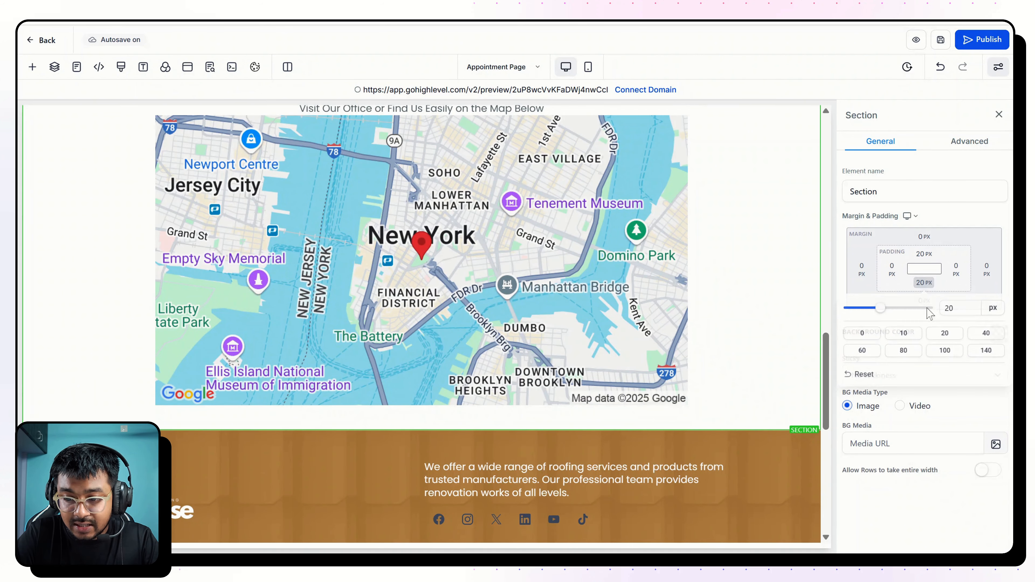
click(944, 350)
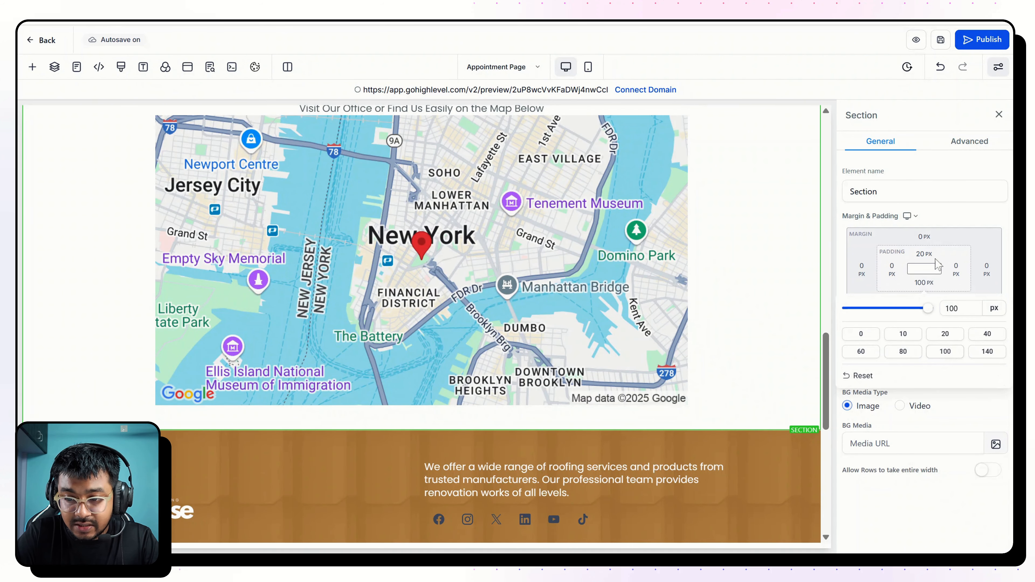
- Try an 80 px top margin on the "Locate Us" section and set it back to 0
click(924, 237)
click(986, 305)
scroll(716, 196, up, 4)
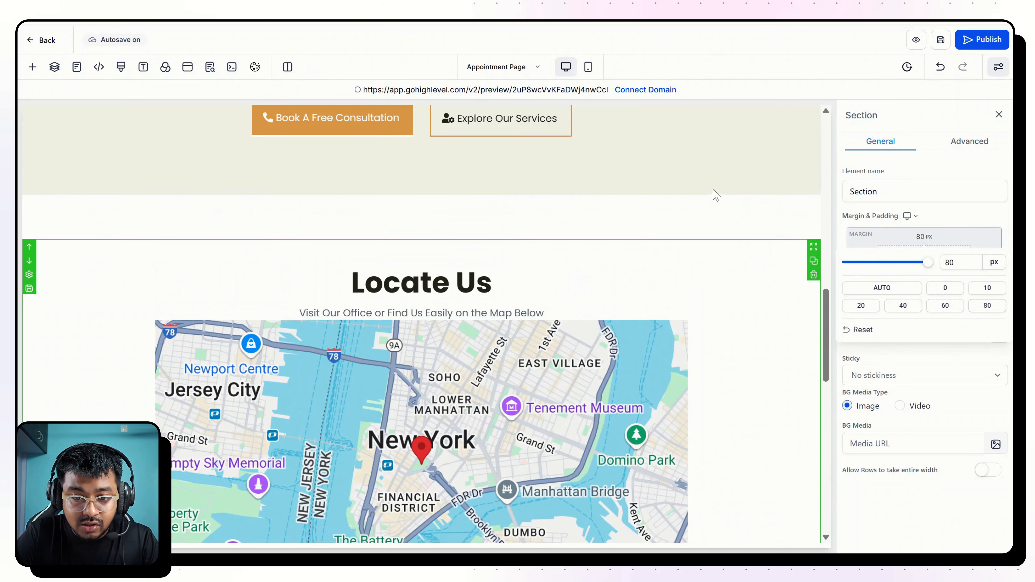
scroll(728, 303, down, 2)
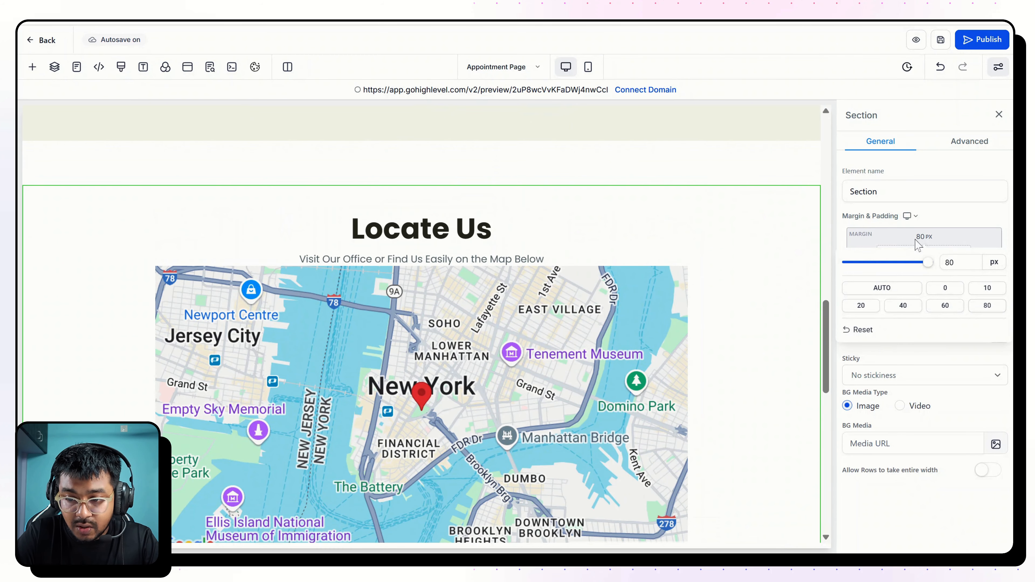
click(945, 287)
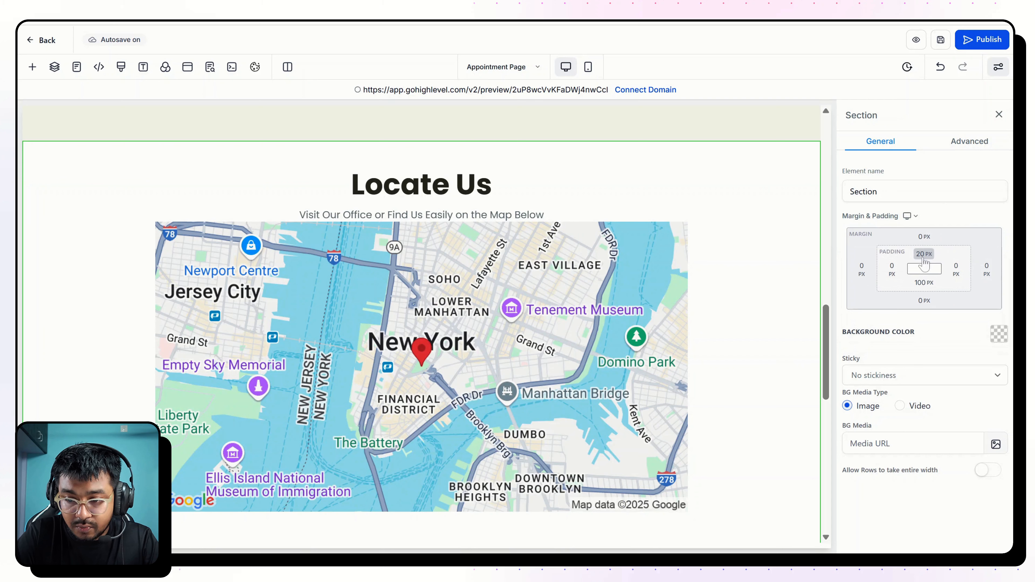
- Set the top padding of the "Locate Us" section to 100 px
click(923, 260)
click(945, 323)
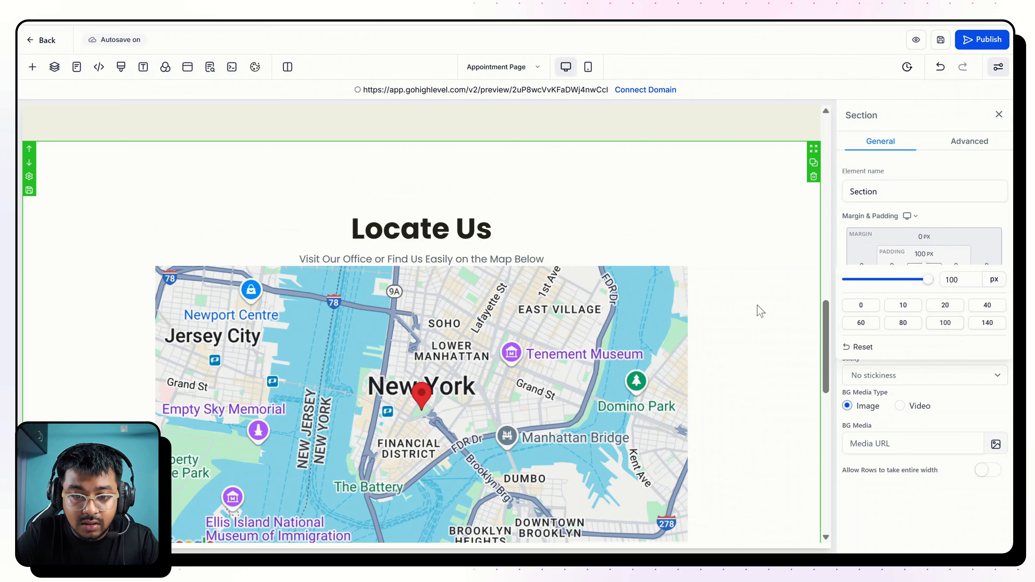
- Add a 40 px bottom margin to the sub headline above the map
scroll(757, 305, down, 3)
click(536, 222)
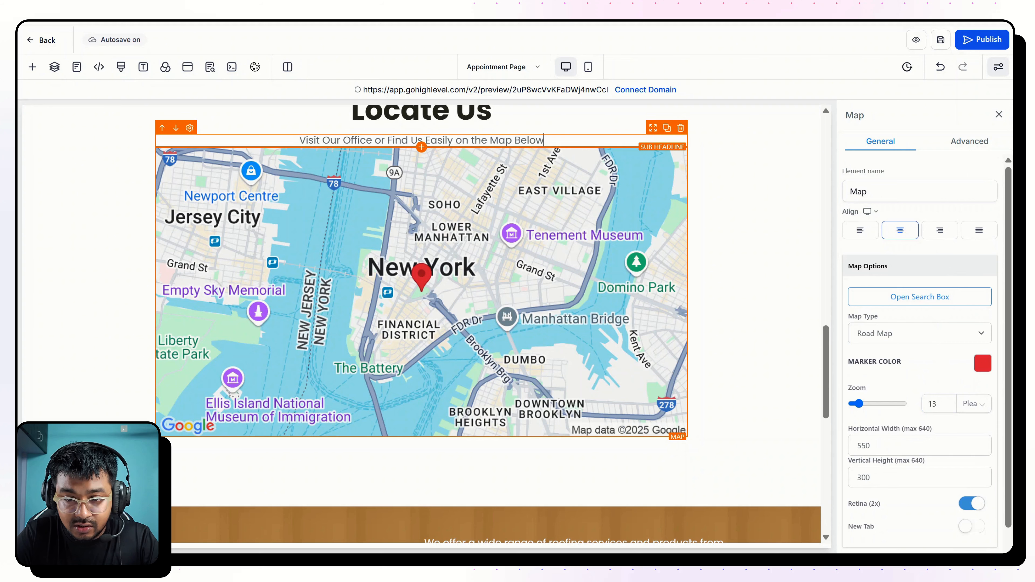
click(543, 140)
scroll(912, 326, down, 5)
click(920, 513)
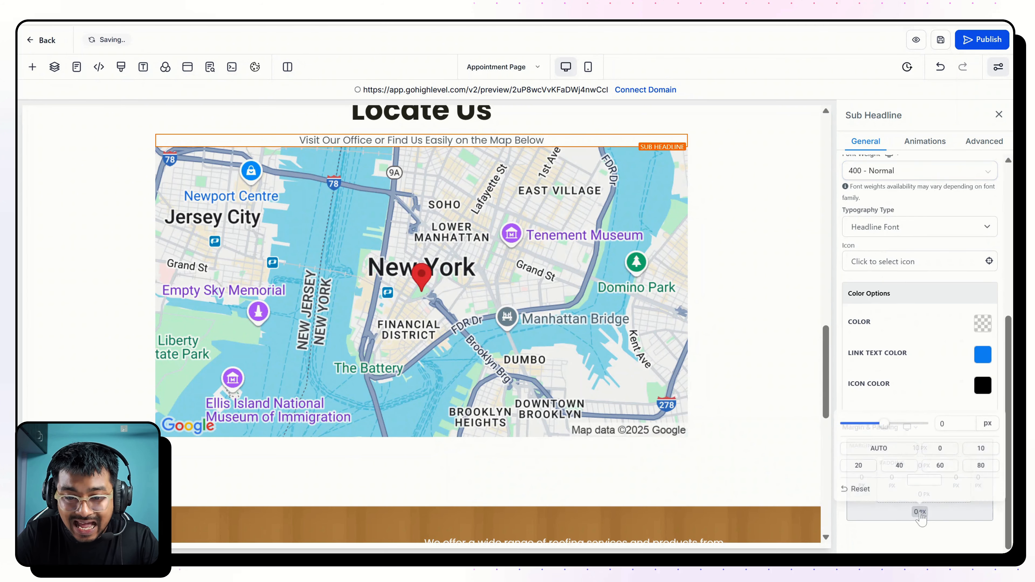
click(912, 465)
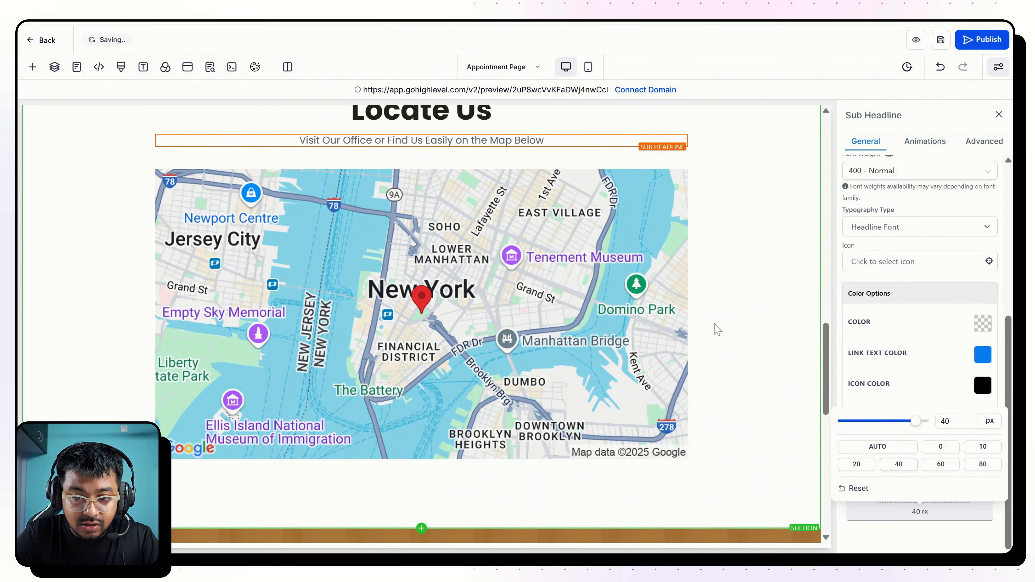
click(716, 328)
click(561, 284)
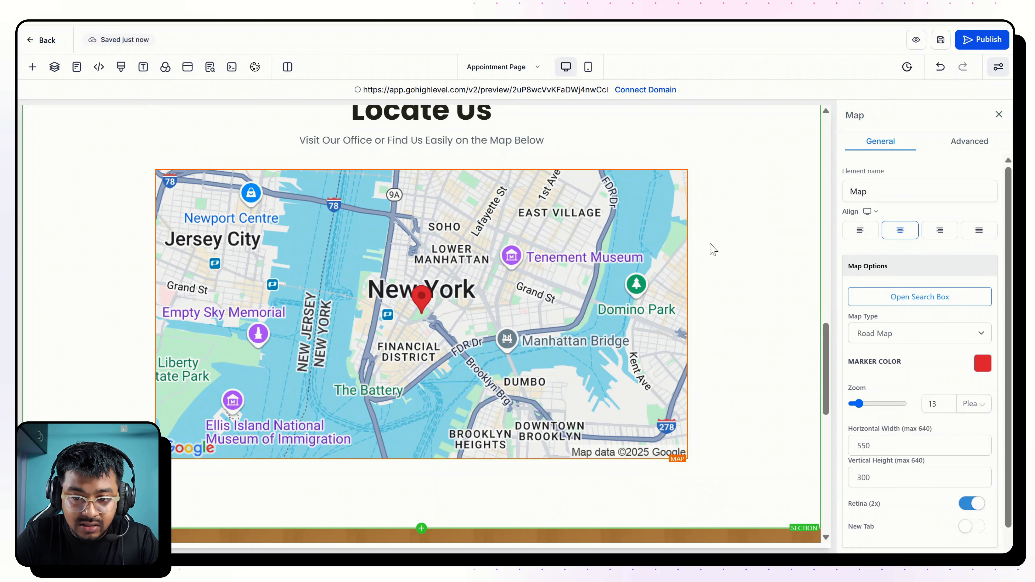
click(729, 243)
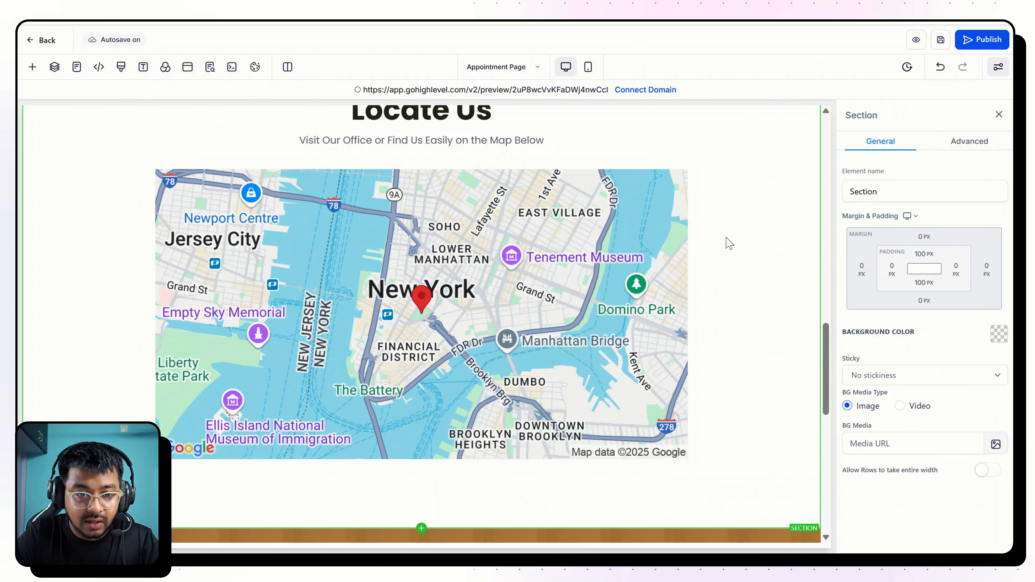
click(977, 150)
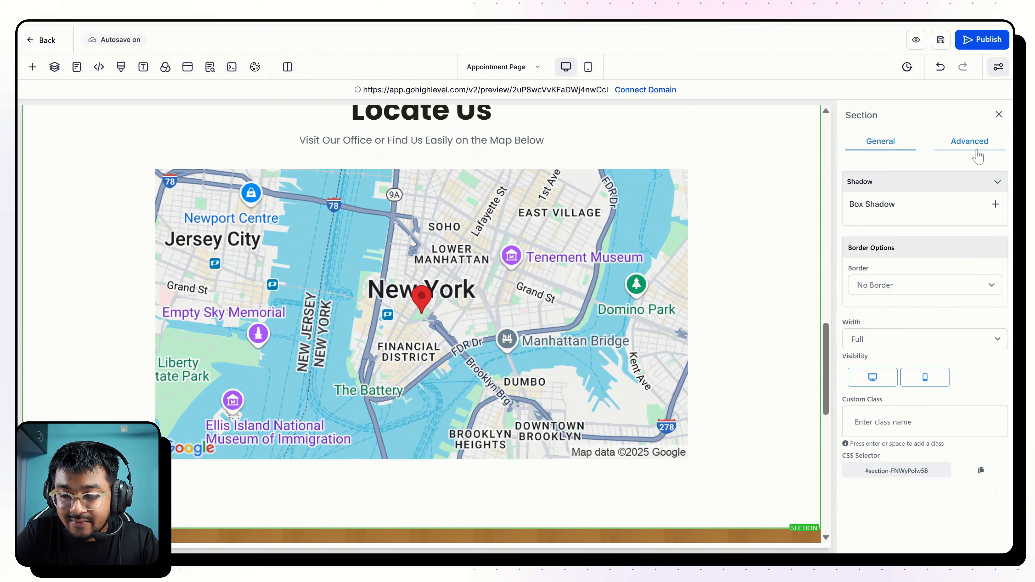
click(980, 469)
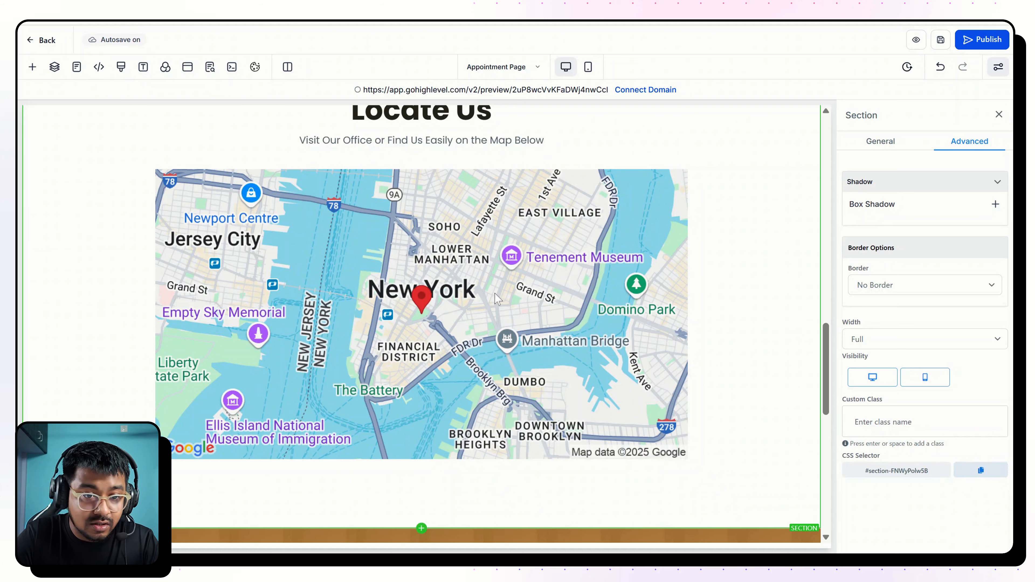
click(120, 73)
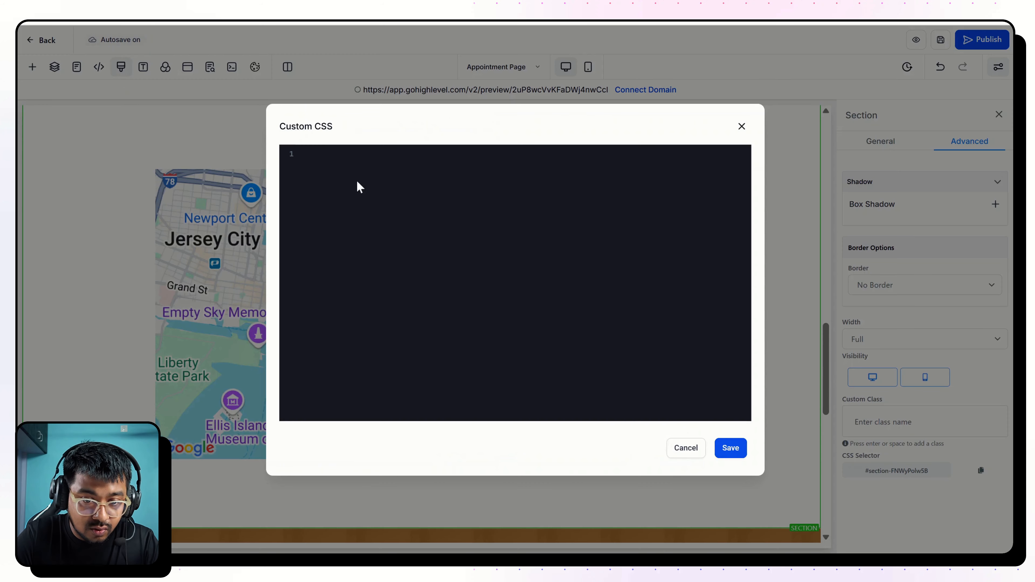
click(741, 127)
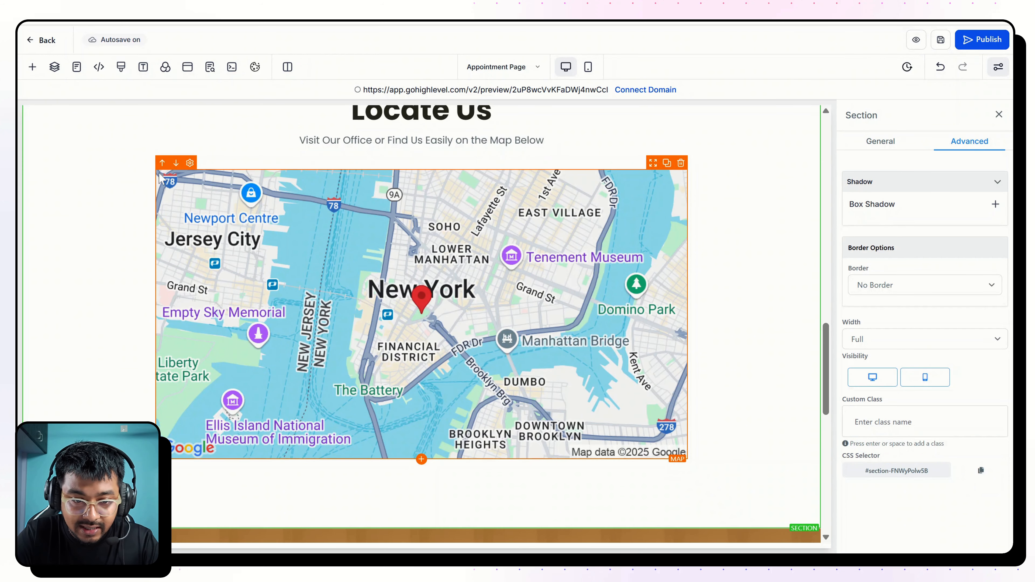
- Check the page down to its footer and switch the editor to the mobile layout
scroll(410, 293, down, 8)
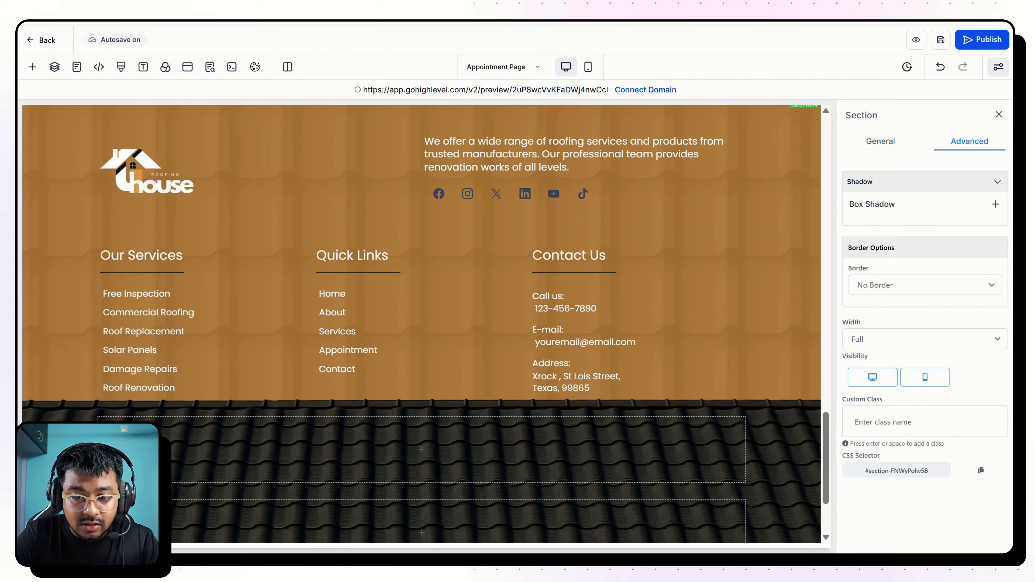
scroll(421, 324, up, 10)
scroll(375, 257, up, 10)
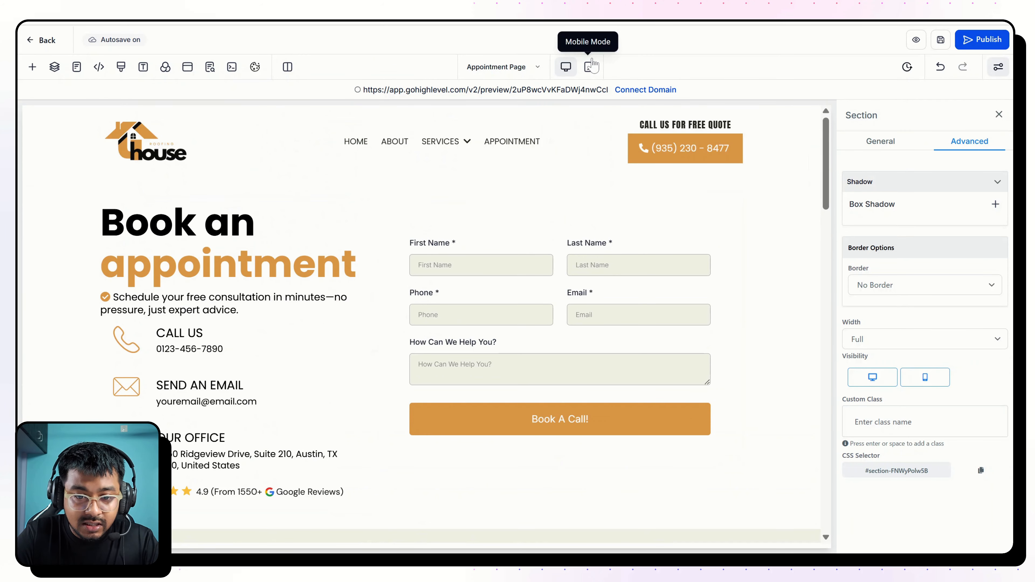
click(589, 66)
- Center the "Book an appointment" headline and set its mobile font size to 42 px
click(458, 261)
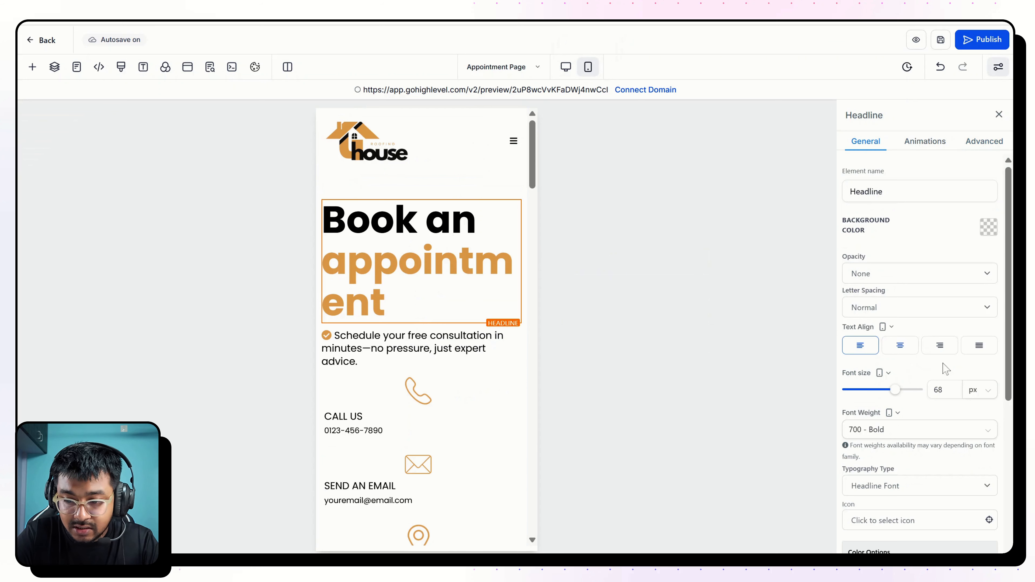
click(940, 389)
text(5)
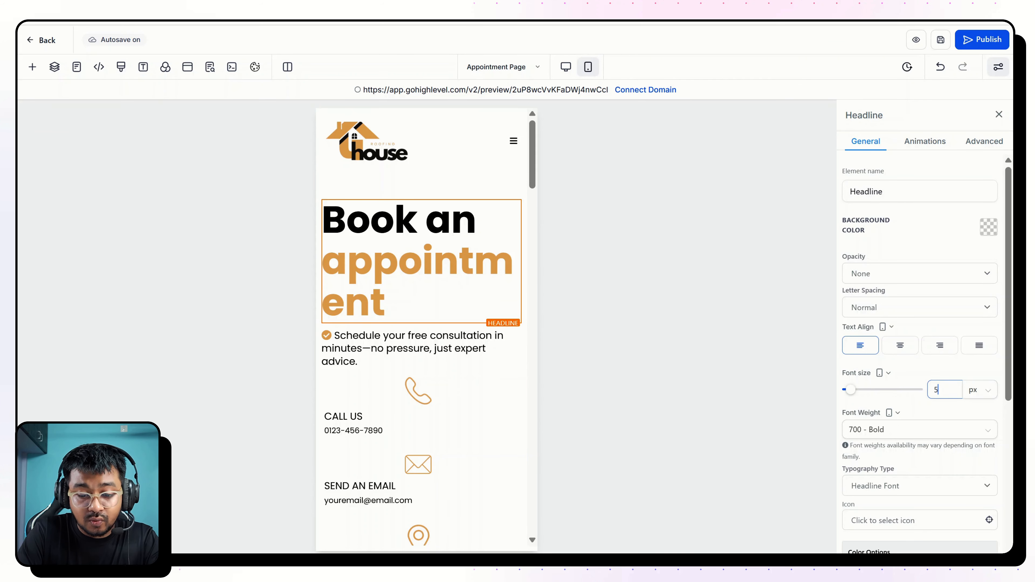
text(6)
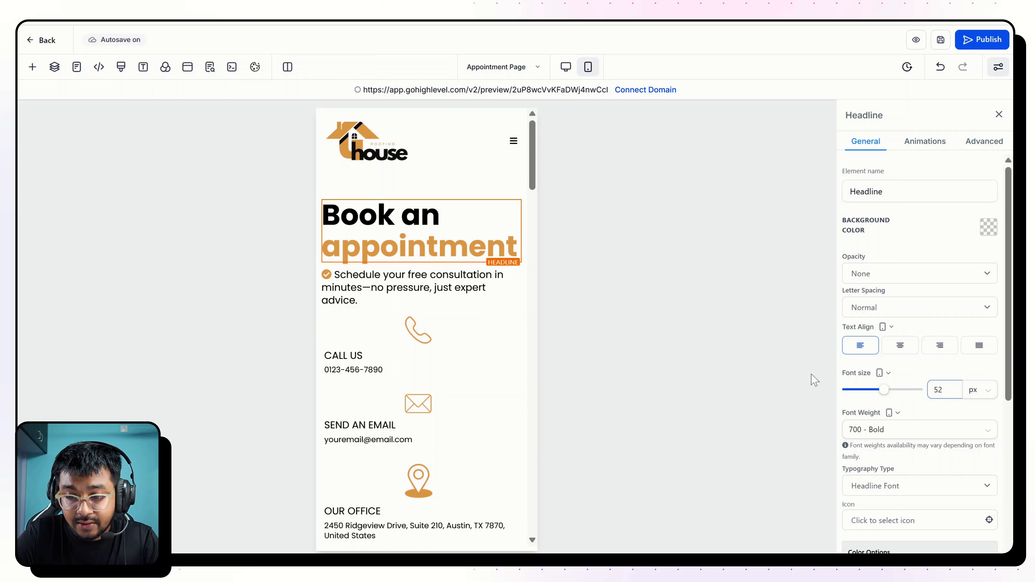
key(BackSpace)
key(BackSpace)
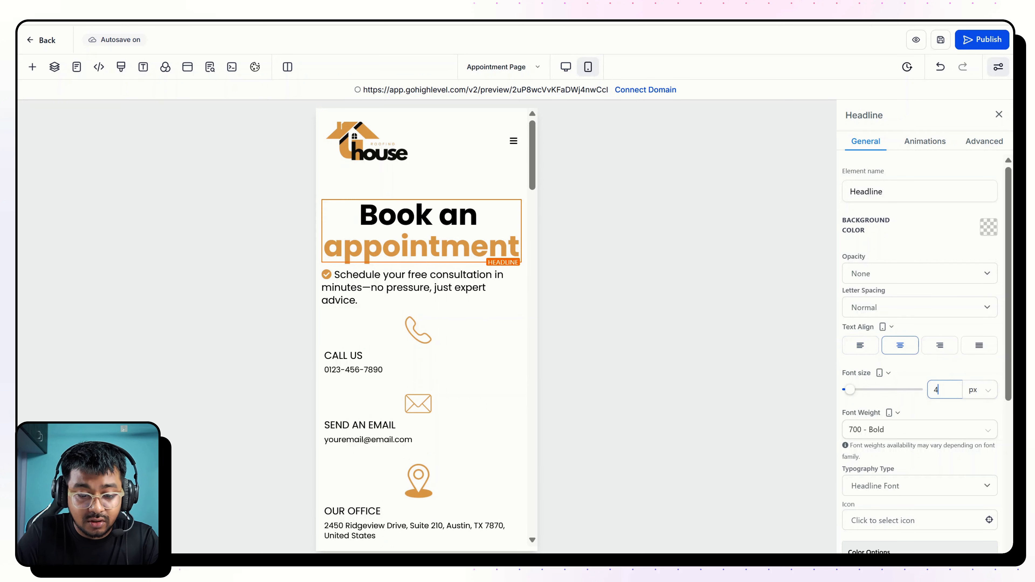
text(42)
- Set the "Schedule your free consultation" sub headline's mobile font size to 16 px and center its text
click(479, 276)
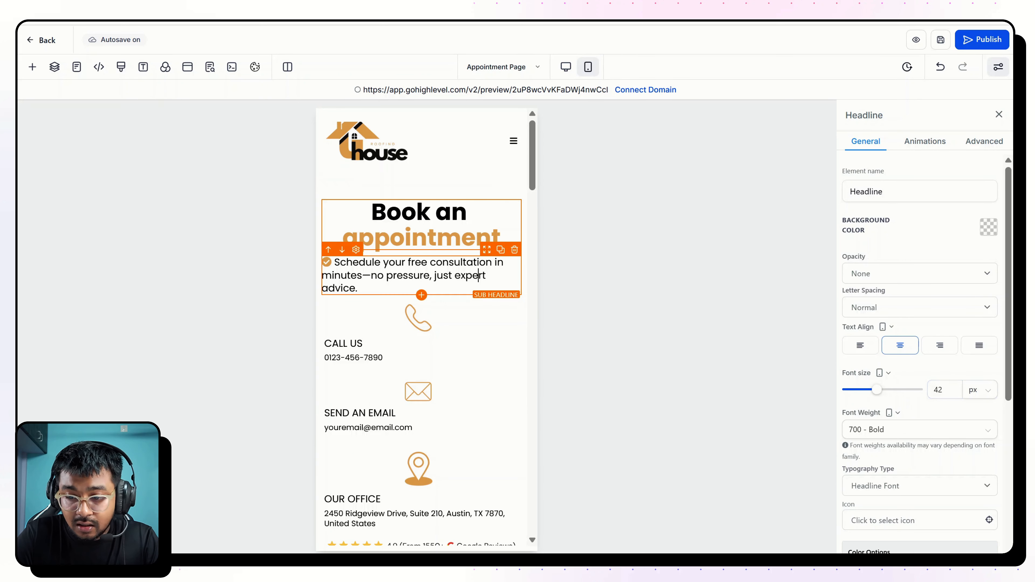
click(946, 389)
key(BackSpace)
text(6)
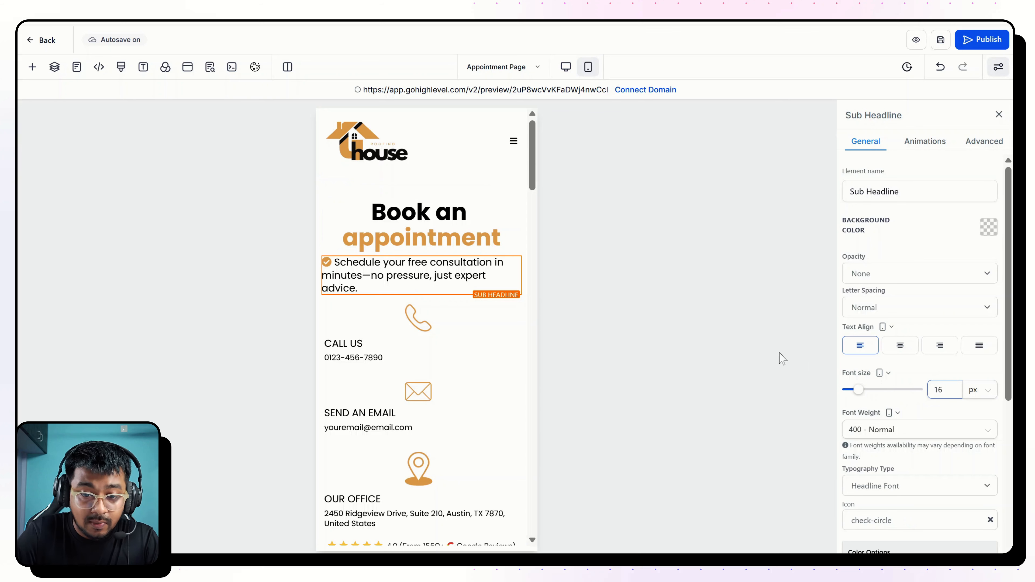
click(901, 342)
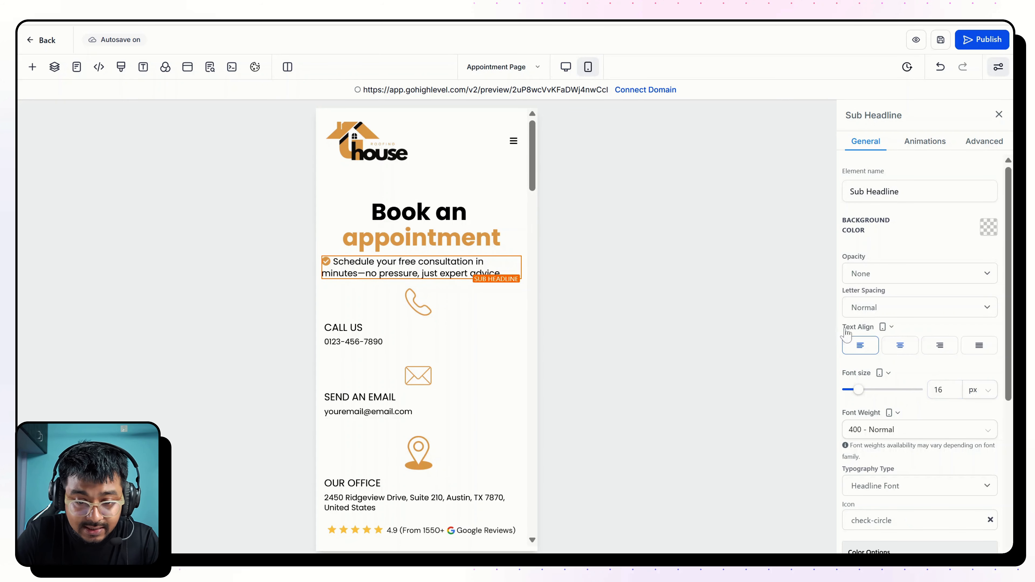
- Center-align the "Call Us", "Send an Email" and "Our Office" contact blocks in the mobile layout
click(366, 330)
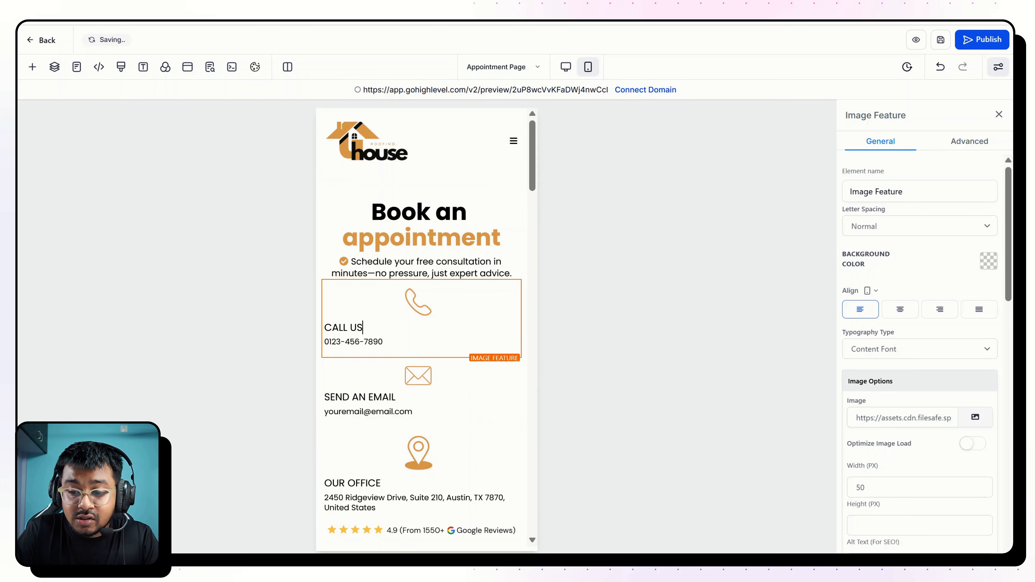
click(900, 311)
click(497, 420)
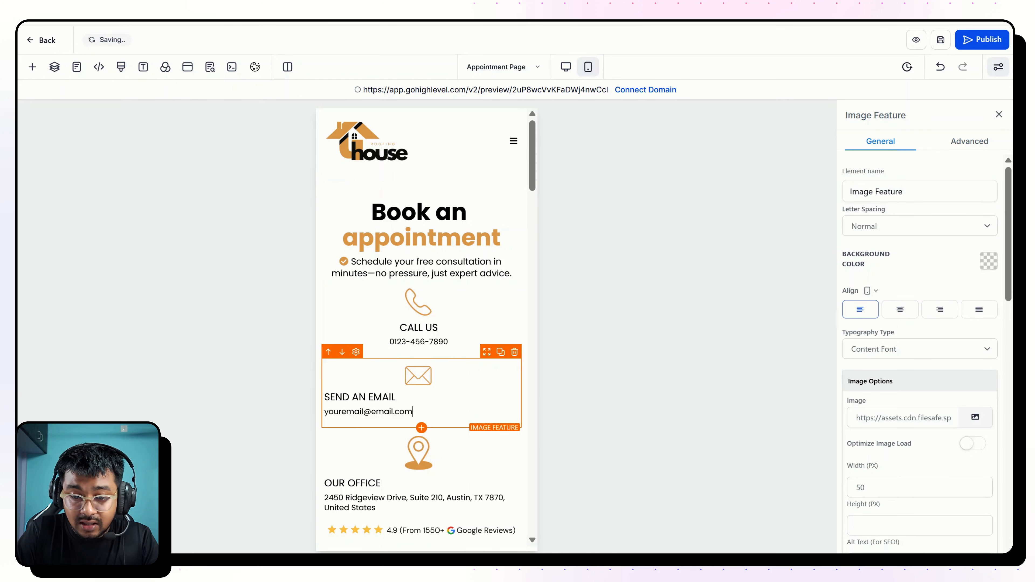
click(901, 311)
scroll(464, 377, down, 3)
click(464, 377)
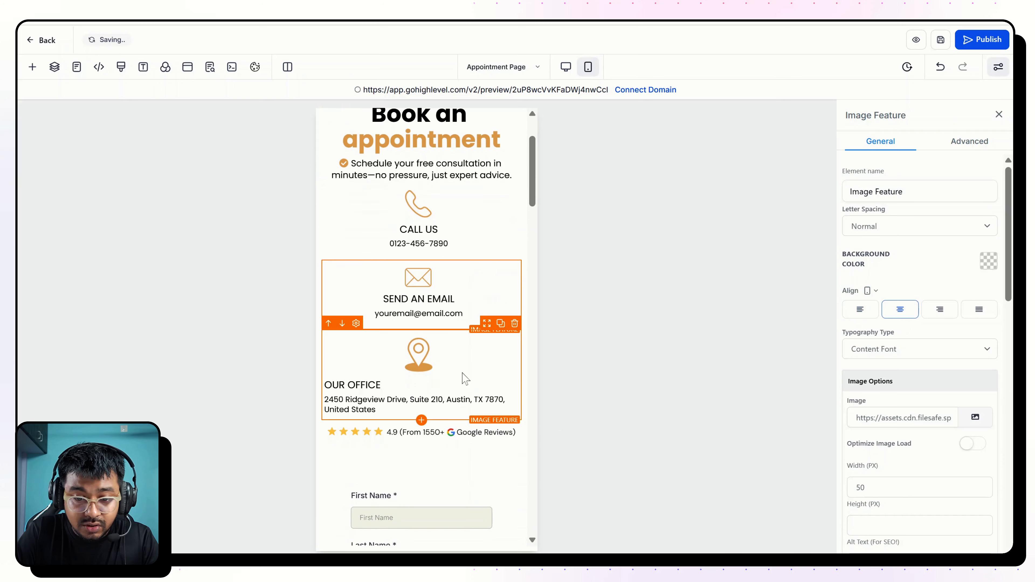
click(900, 311)
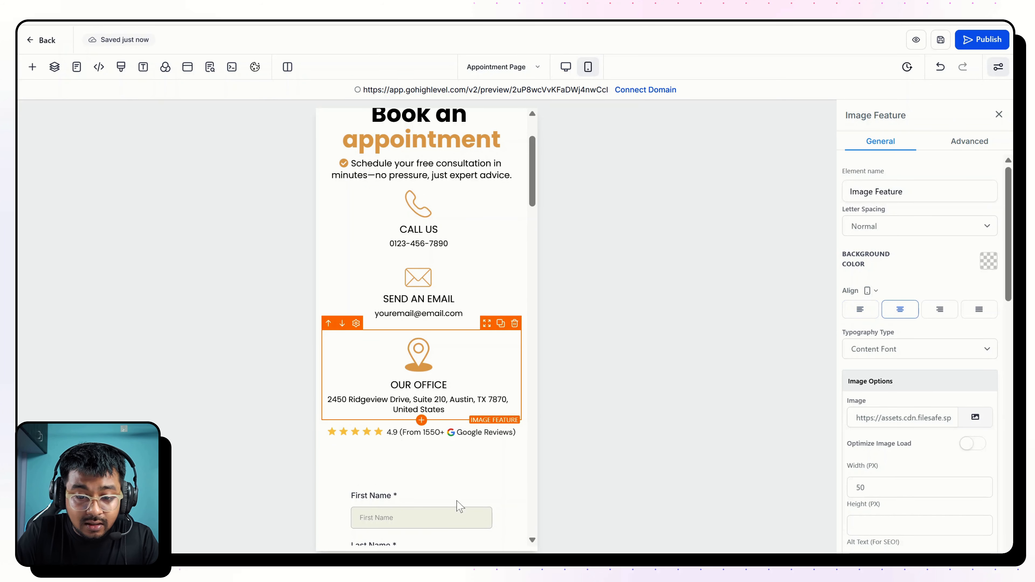
- Set the mobile font size of the sub headline below "Frequently Asked questions." to 15 px
scroll(456, 504, down, 10)
scroll(401, 398, down, 5)
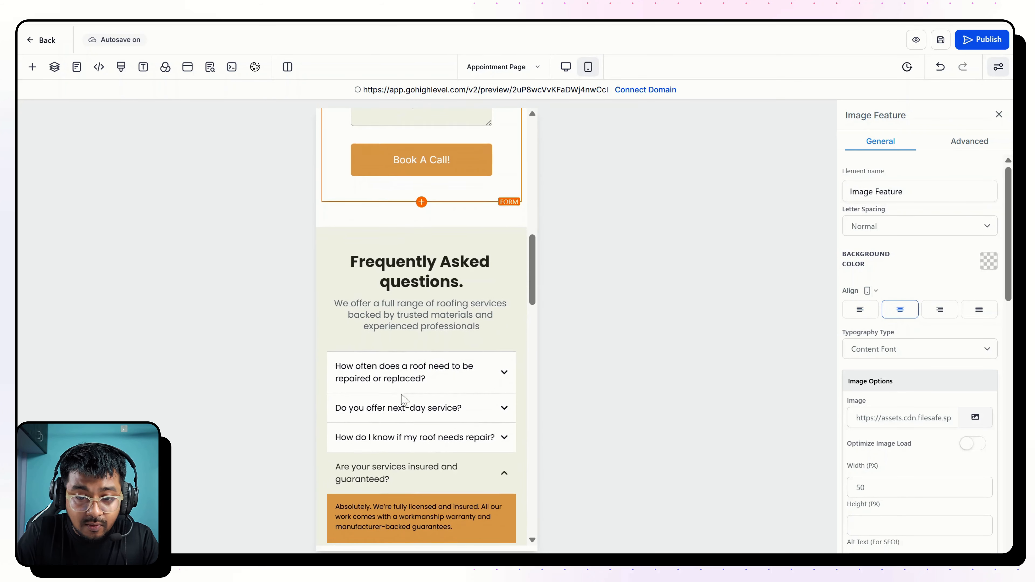
scroll(397, 228, up, 5)
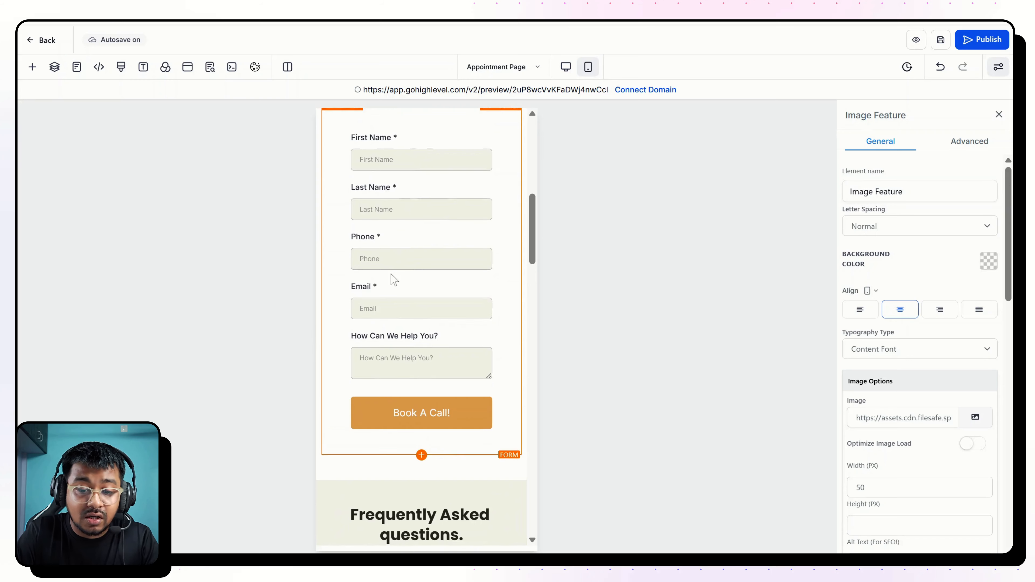
scroll(393, 279, down, 6)
click(393, 249)
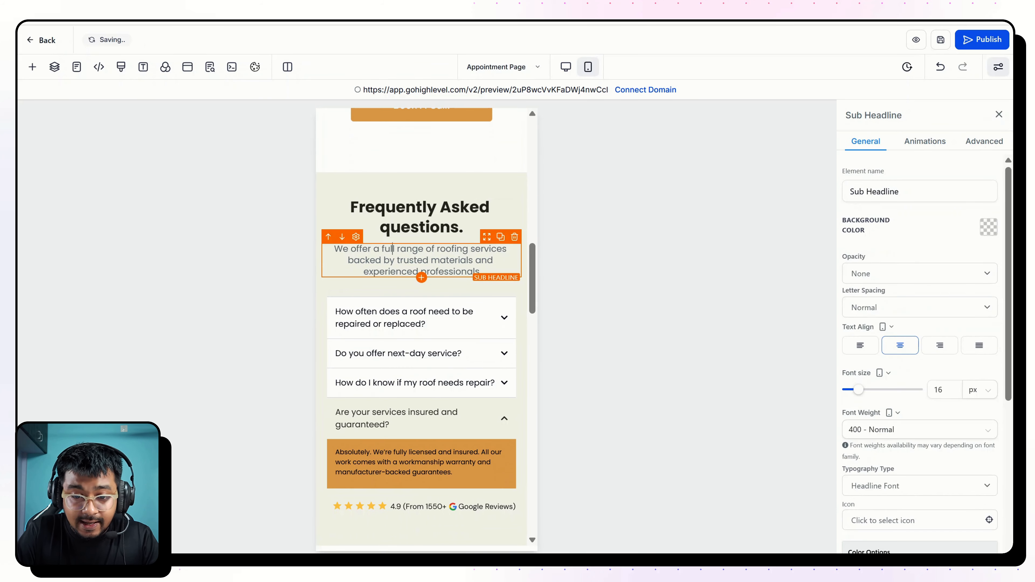
click(941, 389)
key(BackSpace)
text(5)
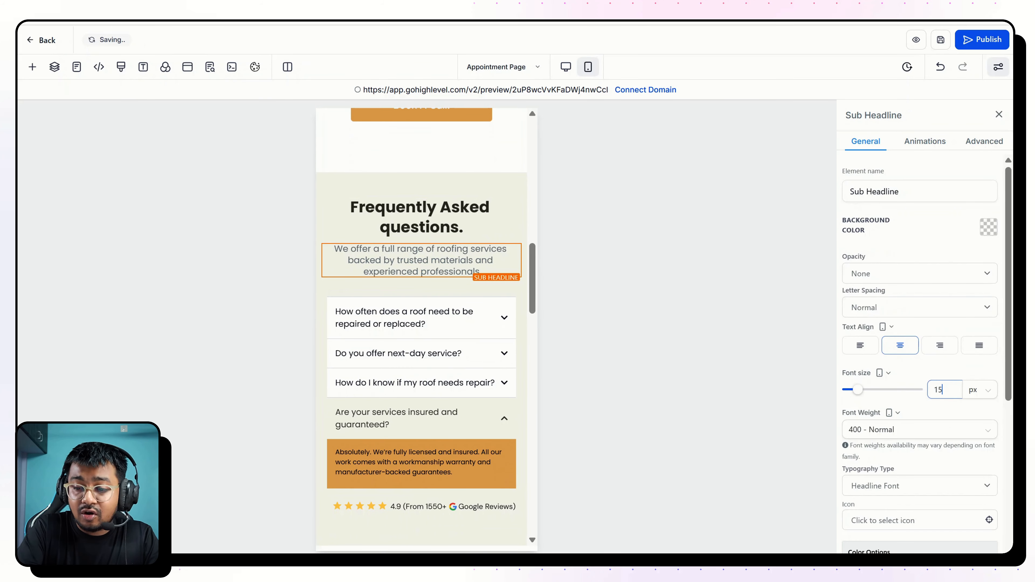
- Reduce the mobile top padding of the "Locate Us" section to 20 px
scroll(421, 326, down, 6)
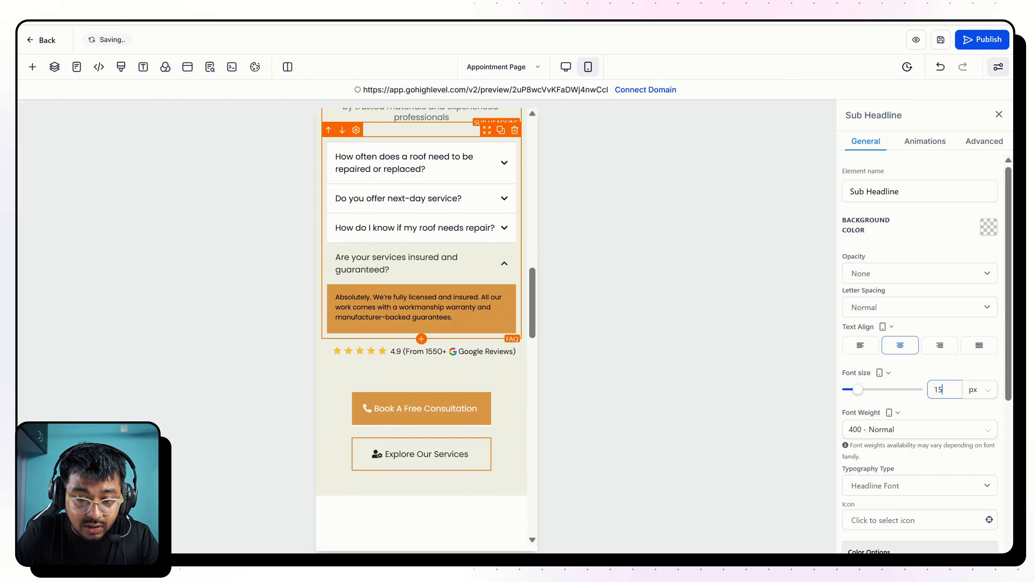
scroll(439, 342, down, 3)
click(437, 353)
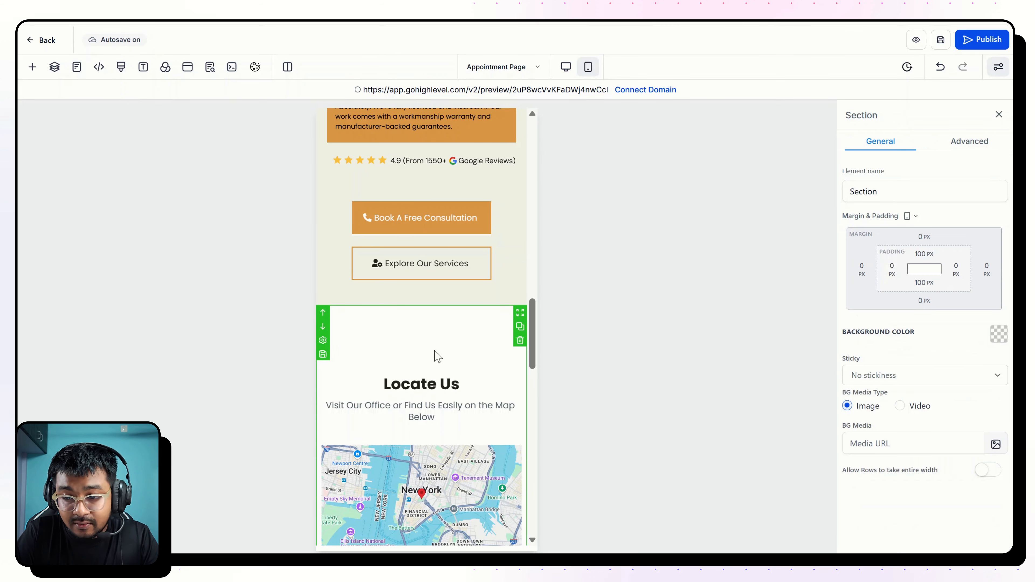
click(922, 254)
click(945, 306)
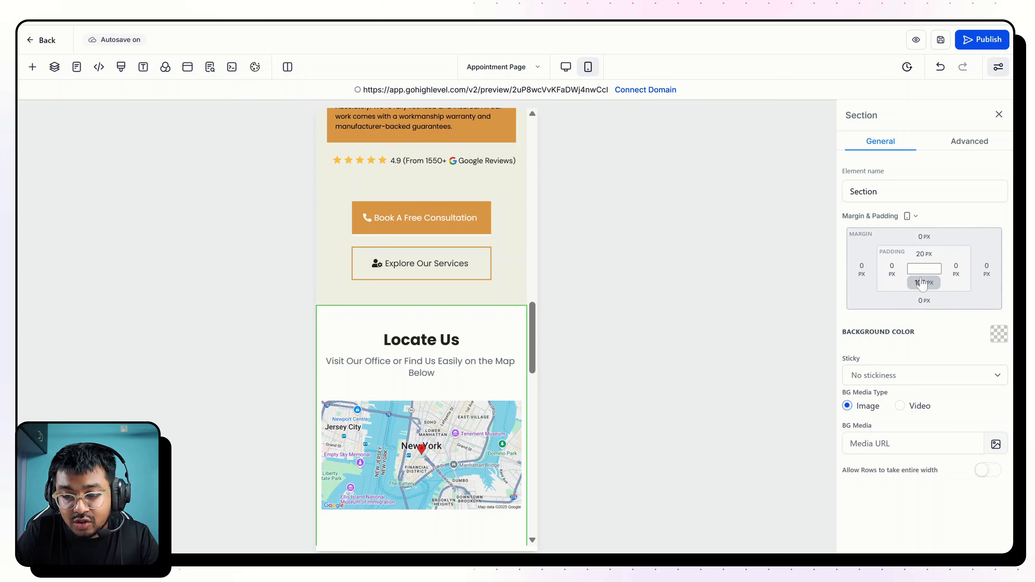
- Reduce the mobile bottom padding of the "Locate Us" section to 20 px and return to the desktop layout
click(922, 282)
click(946, 337)
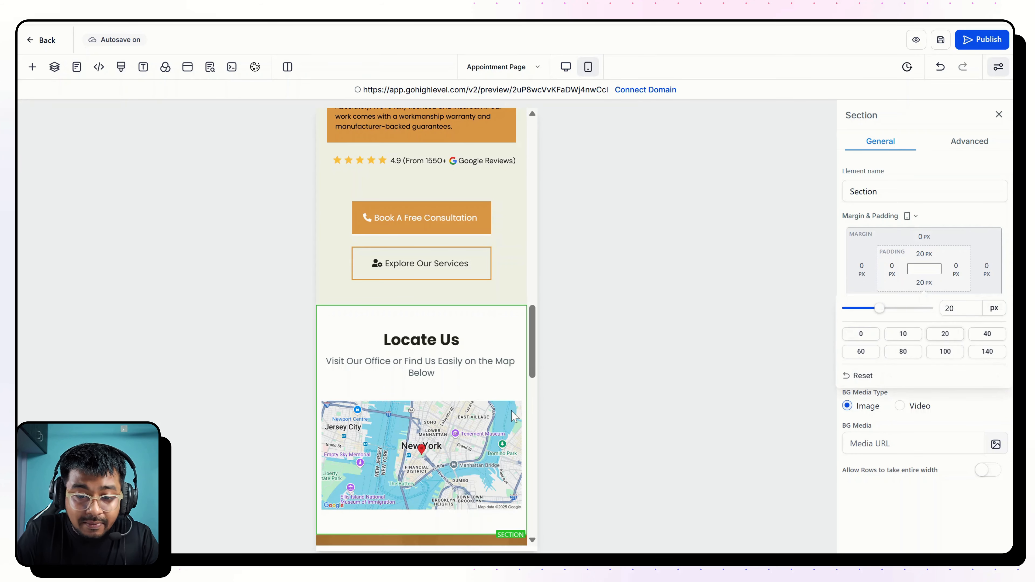
scroll(510, 411, down, 5)
scroll(507, 410, down, 6)
scroll(507, 413, up, 11)
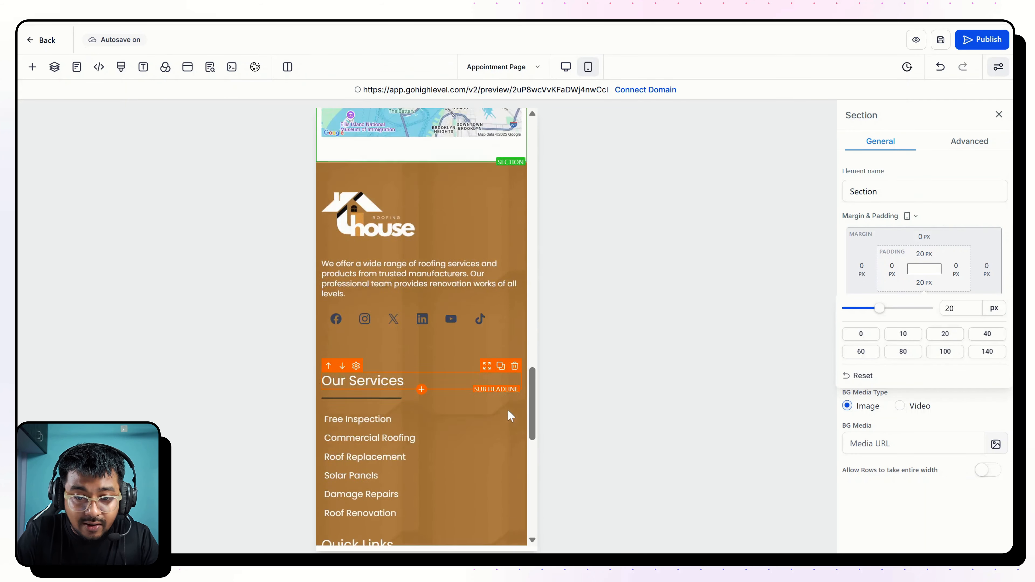
scroll(509, 408, up, 10)
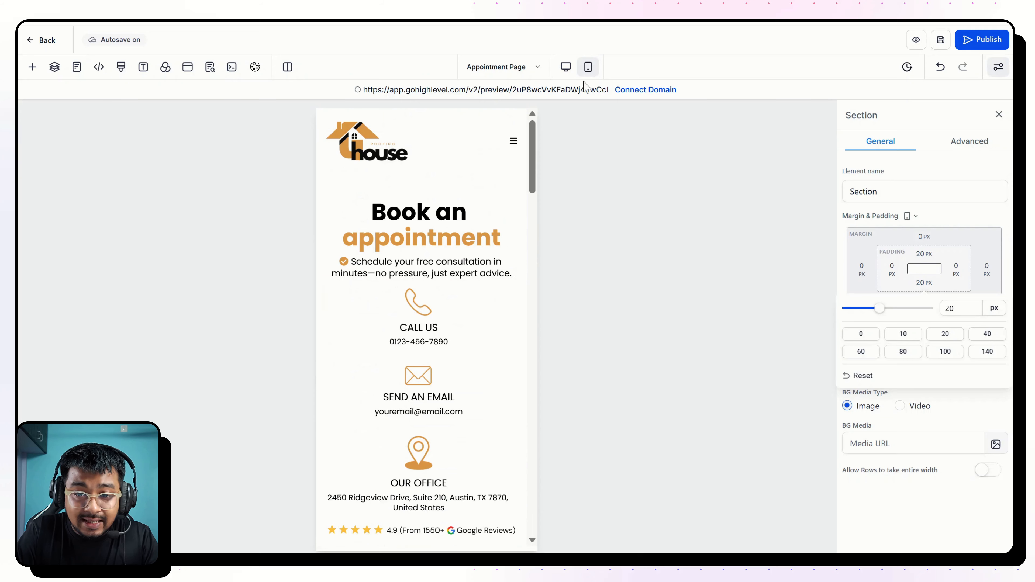
click(566, 67)
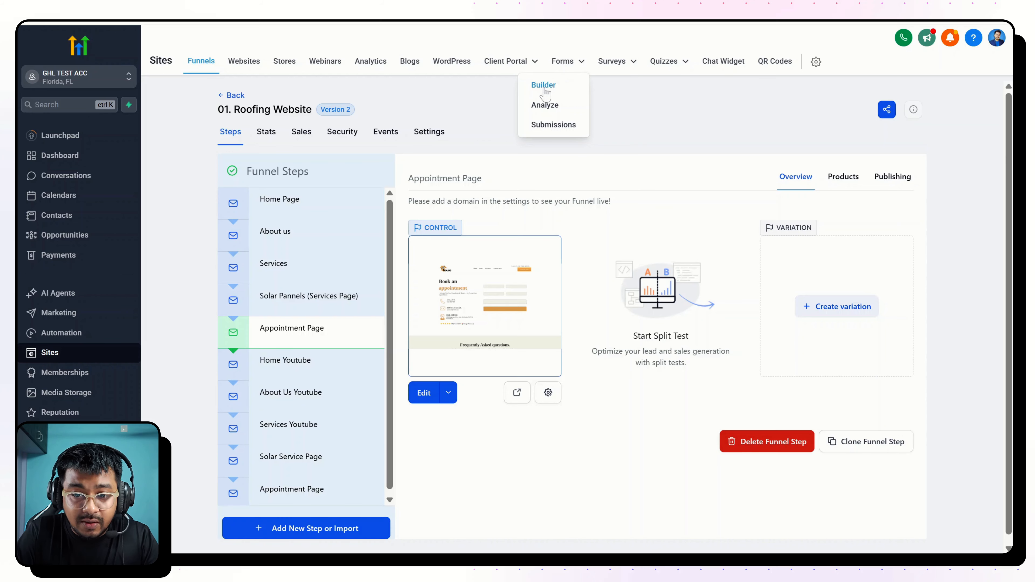
- Create a new form from scratch inside the "01 Roofer" forms folder
click(544, 87)
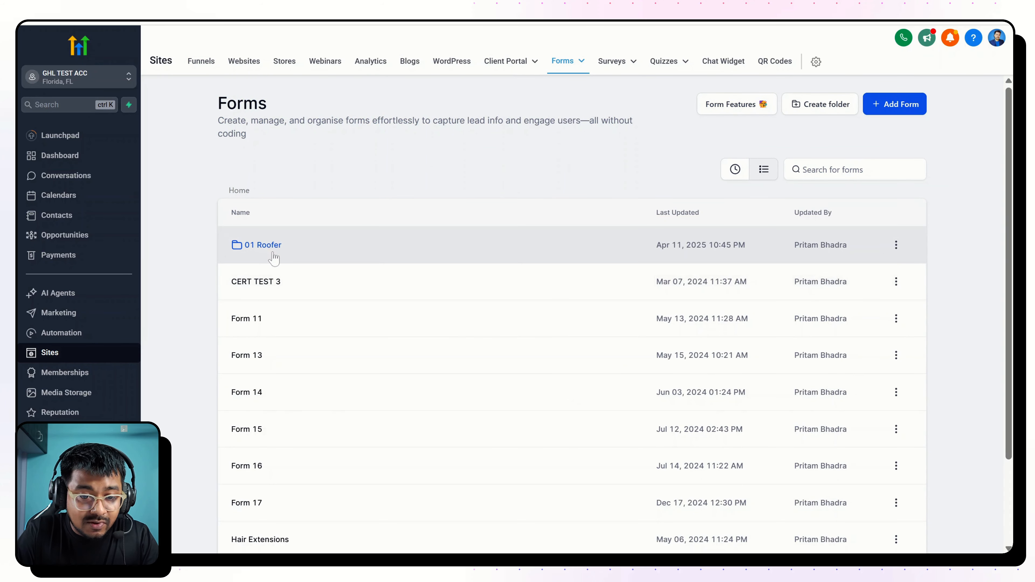
click(269, 248)
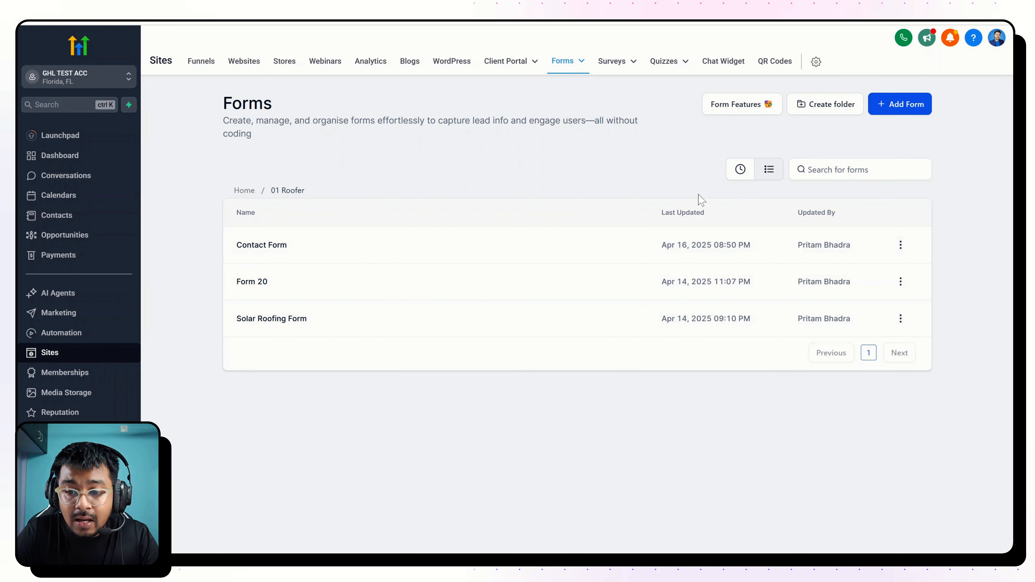
click(877, 110)
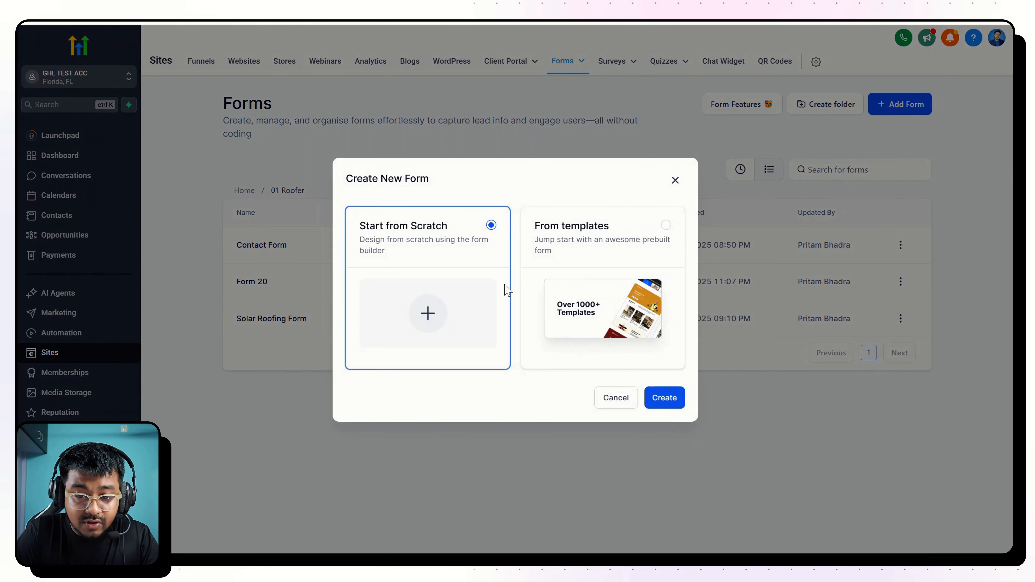
click(668, 397)
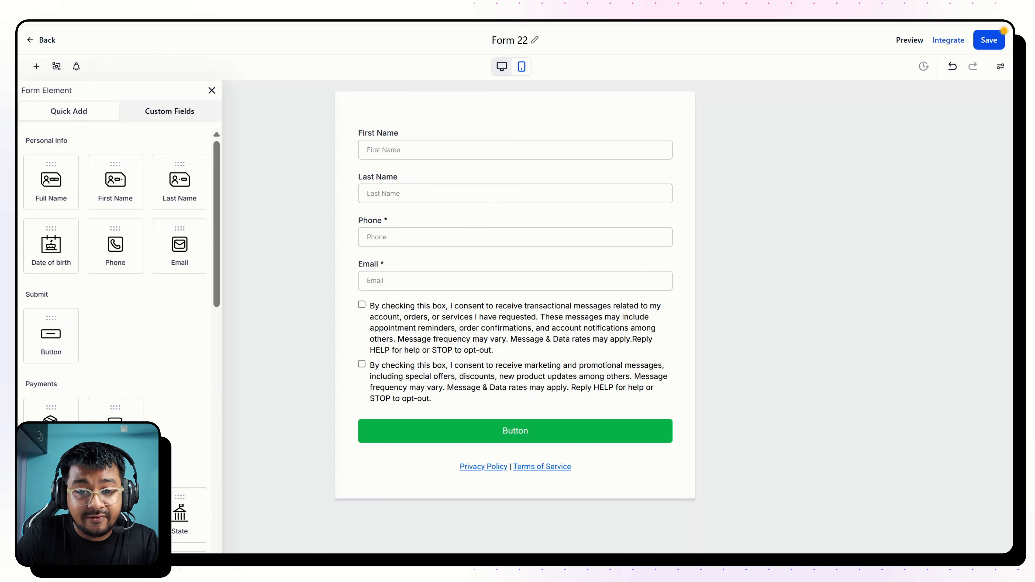
- Rename the new form as "Contact Form 1"
click(514, 39)
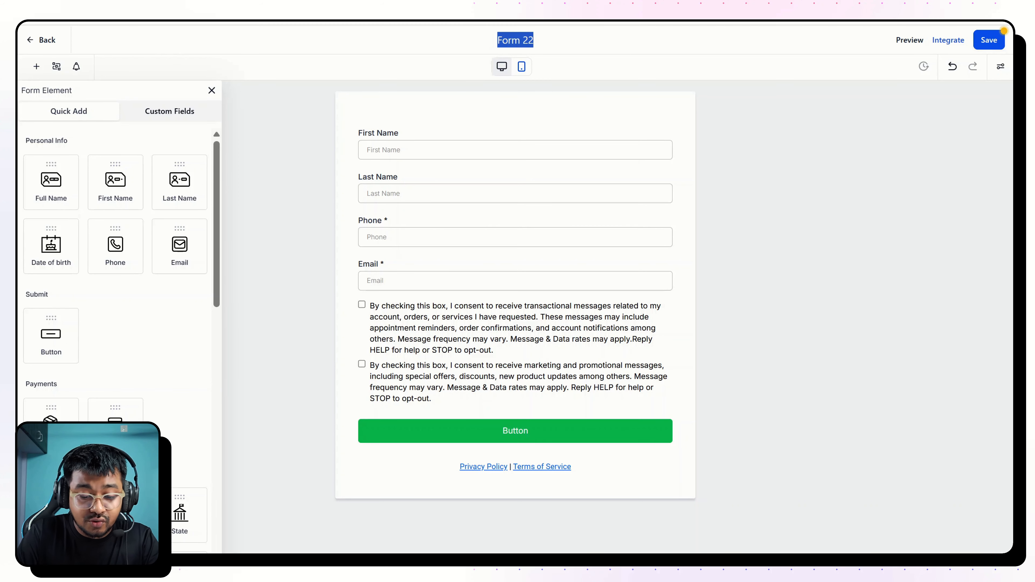
text(contact)
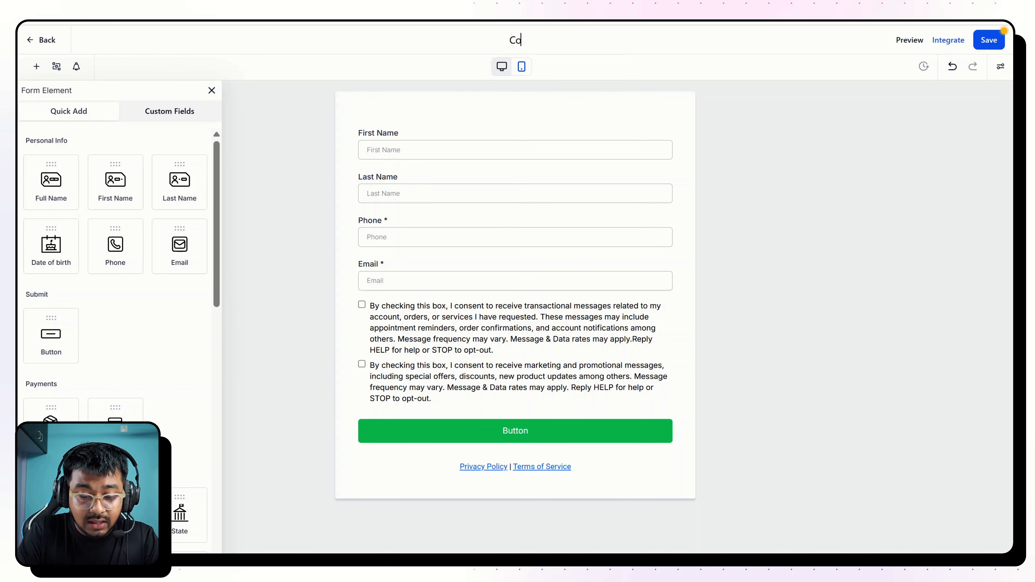
key(ctrl+a)
text(C)
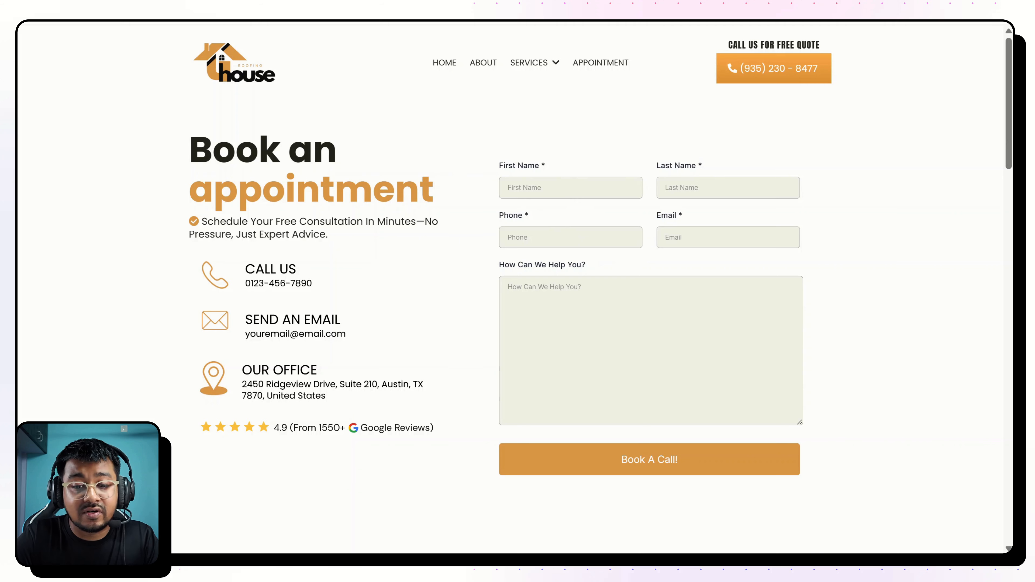
- Remove the consent checkboxes and the Privacy Policy and Terms of Service text, keeping the name, phone and email fields
drag(495, 175, 529, 218)
drag(659, 235, 652, 267)
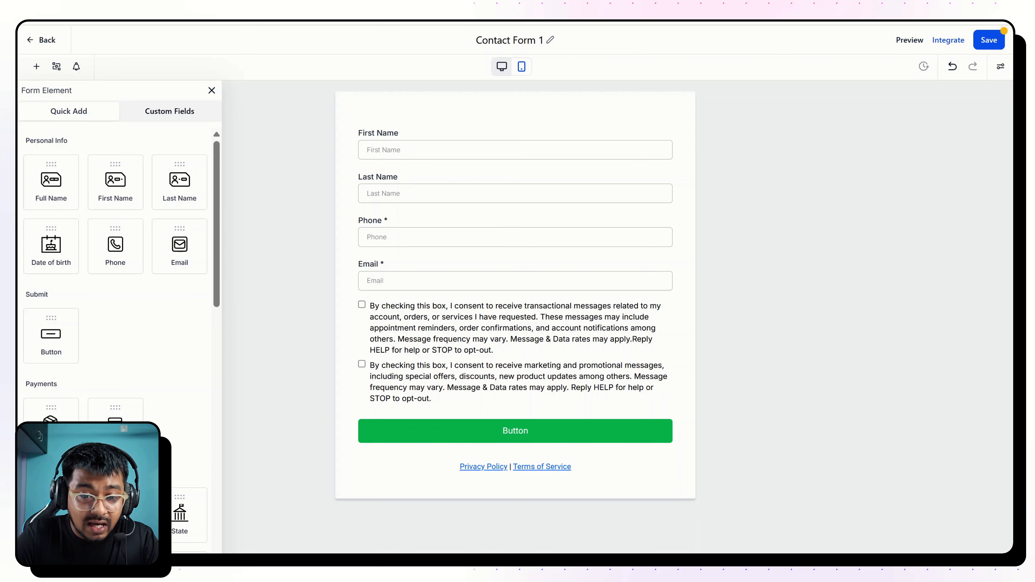
click(407, 150)
click(408, 194)
click(386, 237)
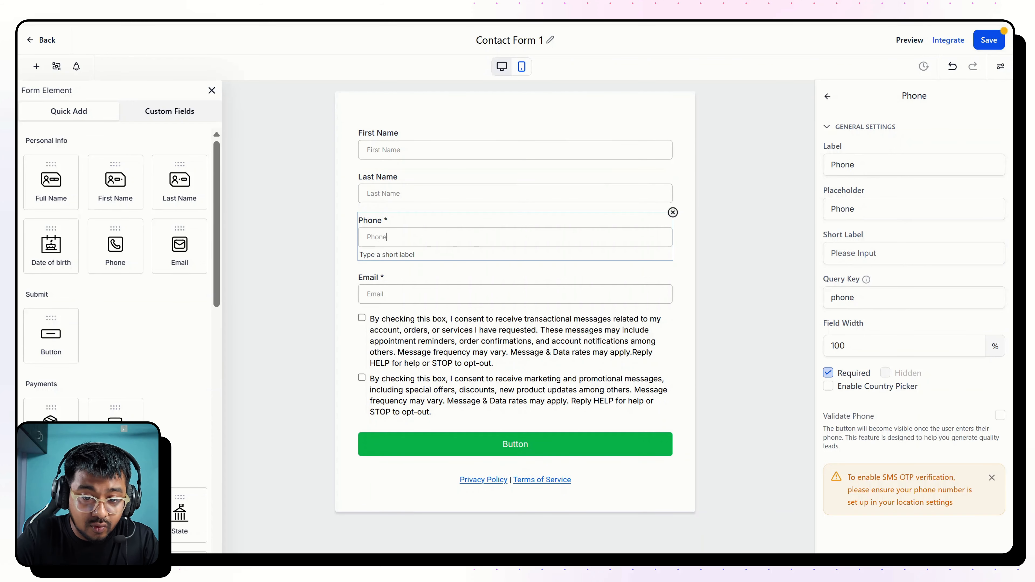
click(382, 294)
click(634, 331)
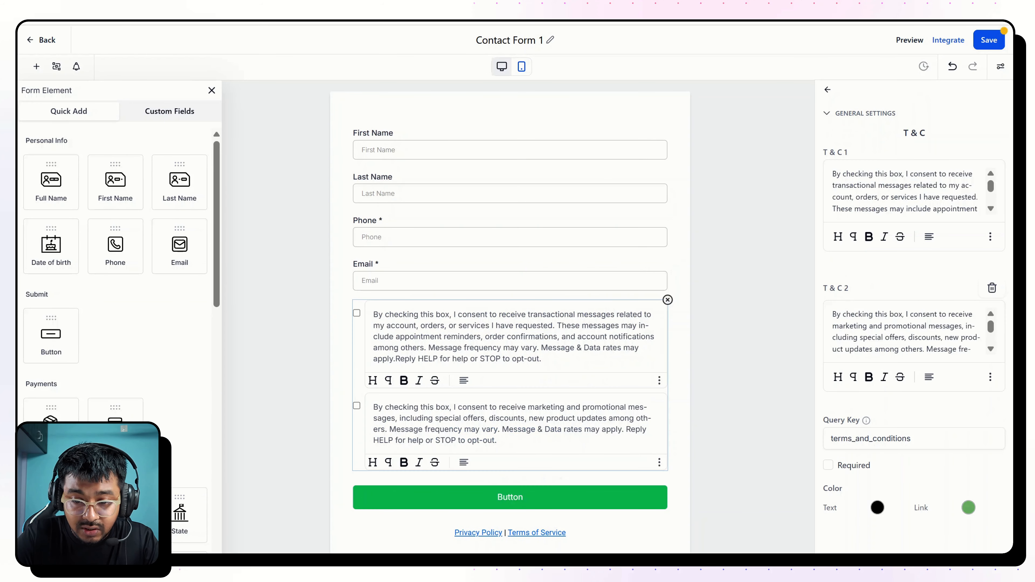
click(667, 300)
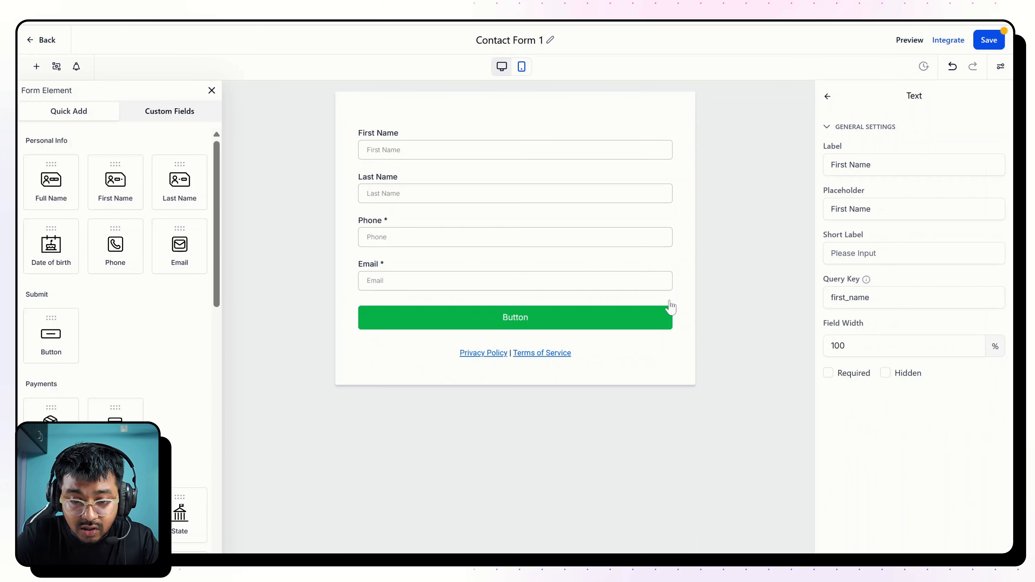
click(602, 357)
click(673, 338)
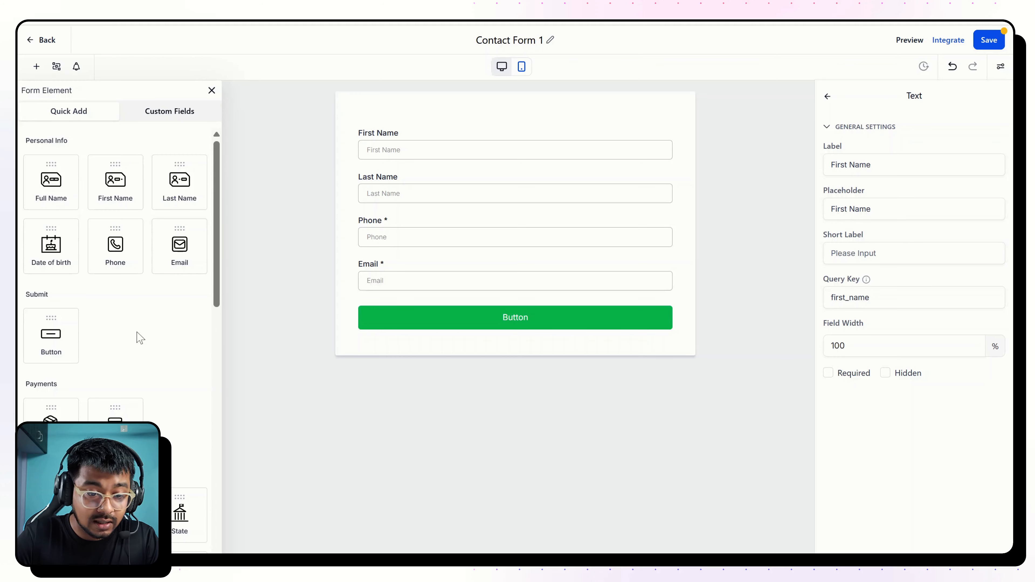
- Add a Multi Line text field between the Email field and the submit button
scroll(139, 335, down, 2)
scroll(138, 335, down, 10)
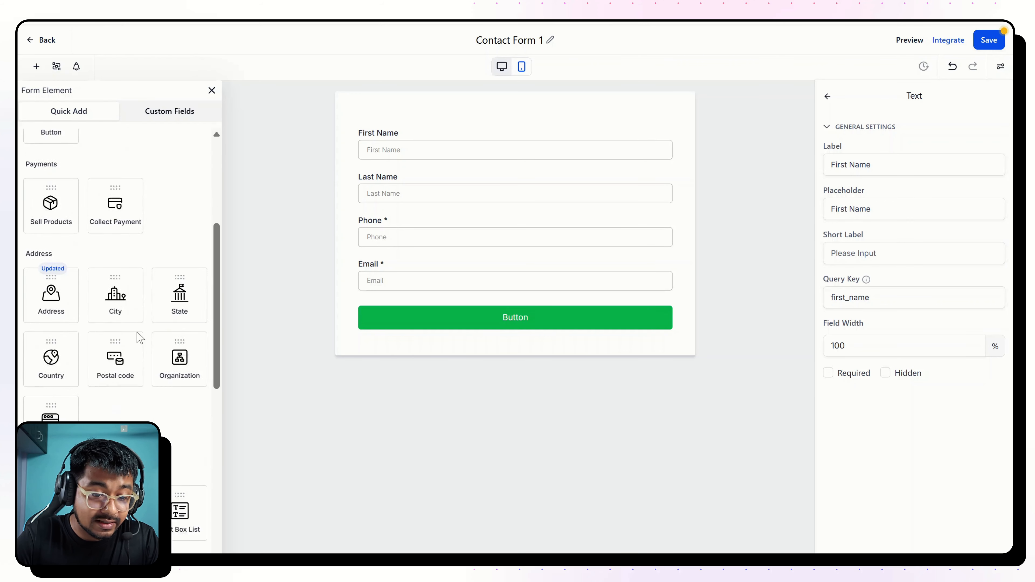
drag(113, 330, 464, 305)
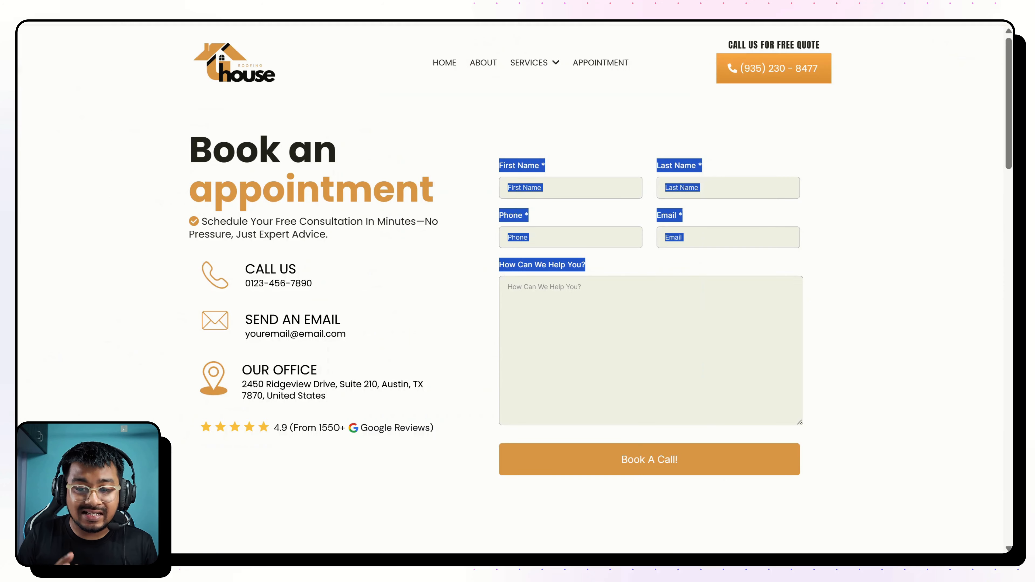
click(570, 141)
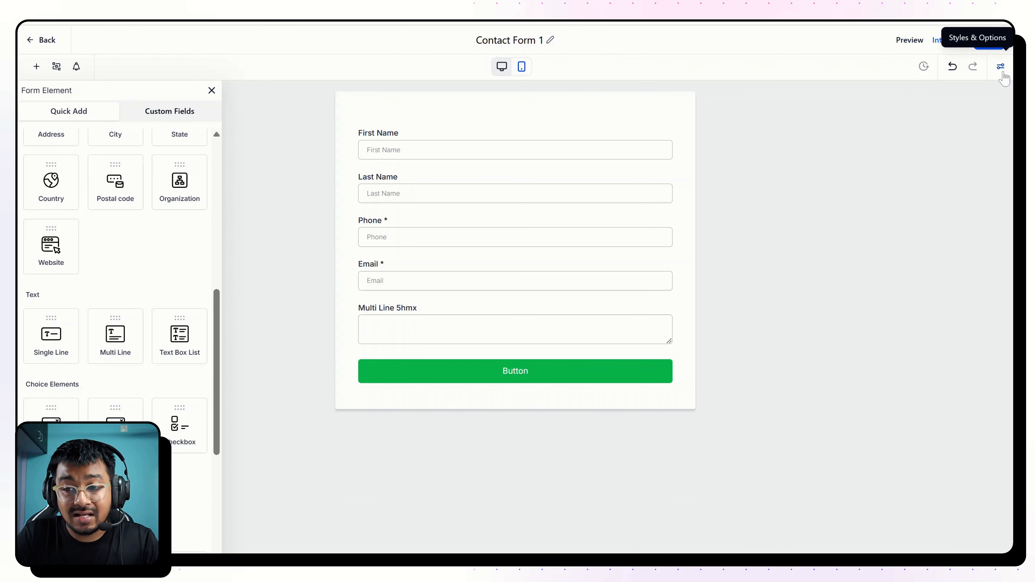
- Change the form to a two-column layout and make the multi-line text box taller
click(1001, 73)
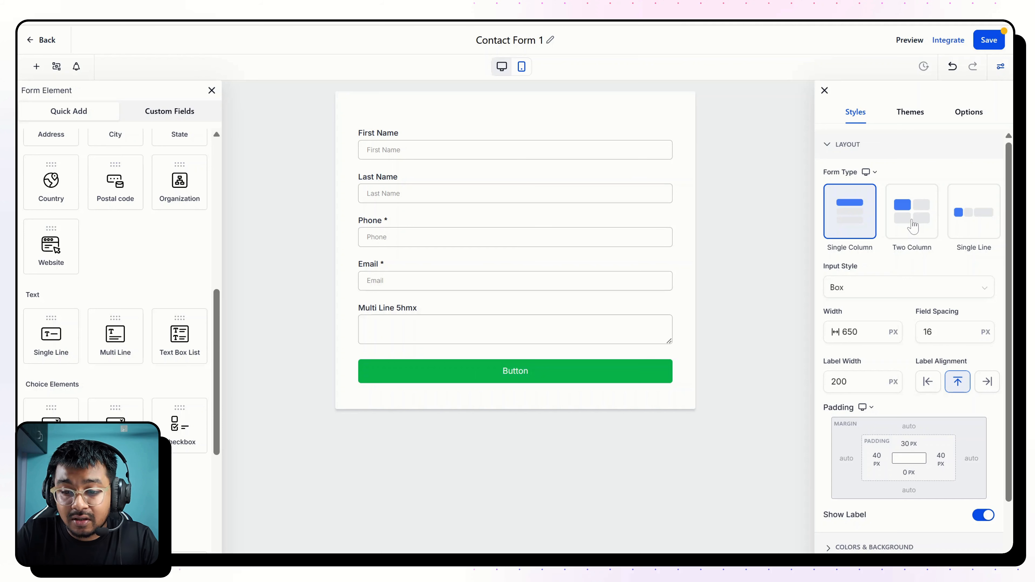
click(912, 226)
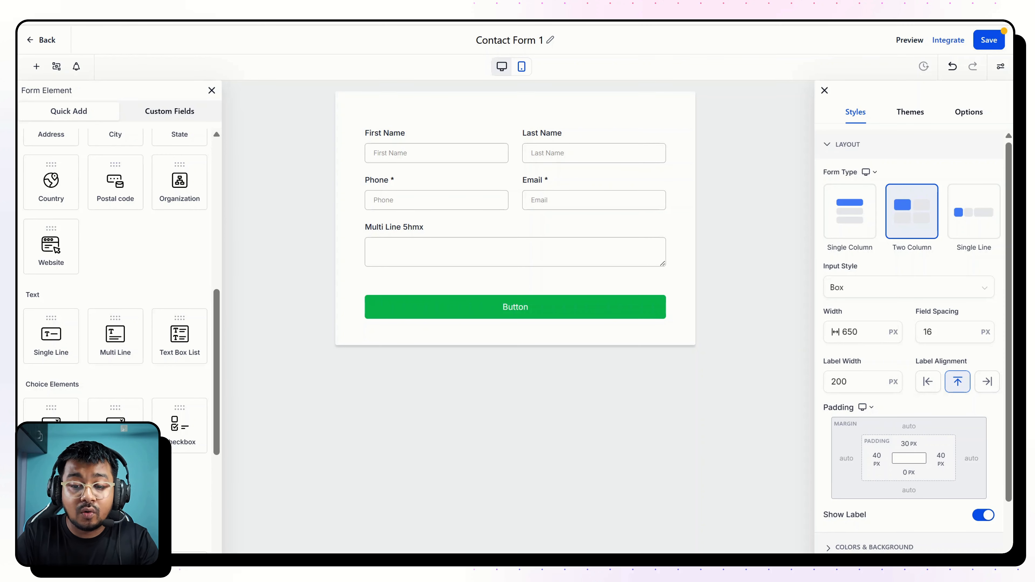
drag(658, 271, 660, 325)
click(509, 126)
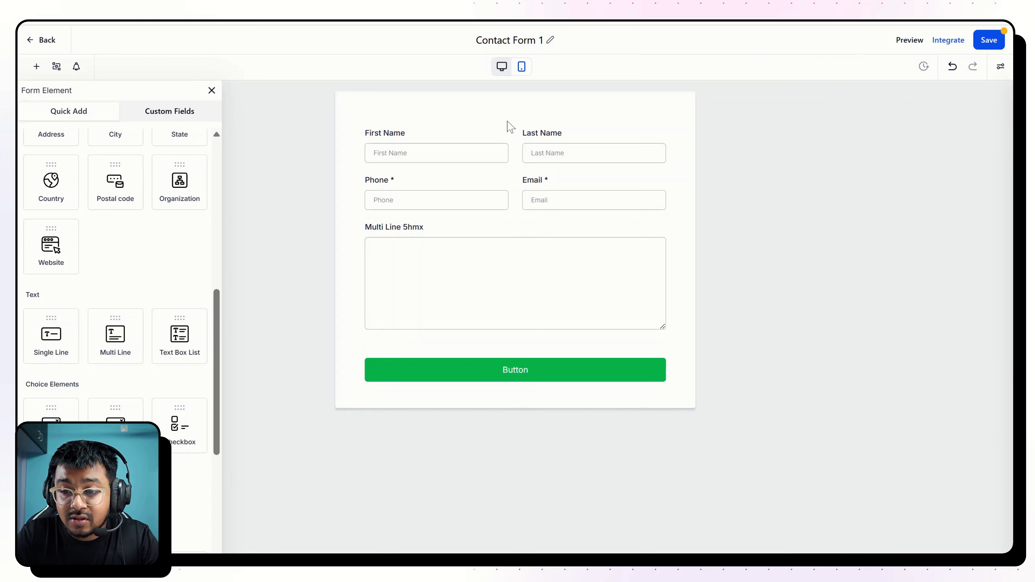
- Set the form's top, left and right padding to 0 px
scroll(917, 369, down, 2)
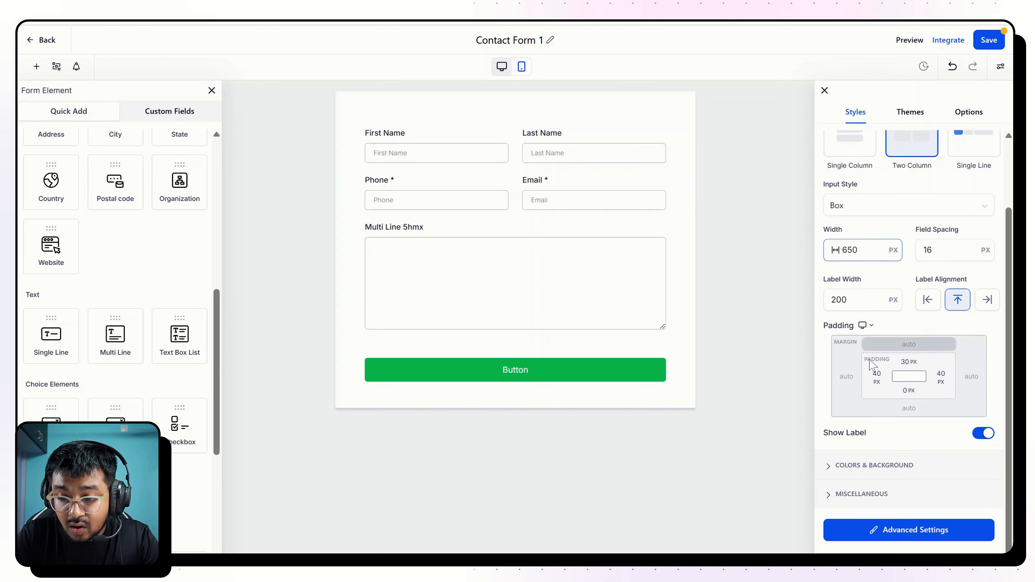
click(909, 362)
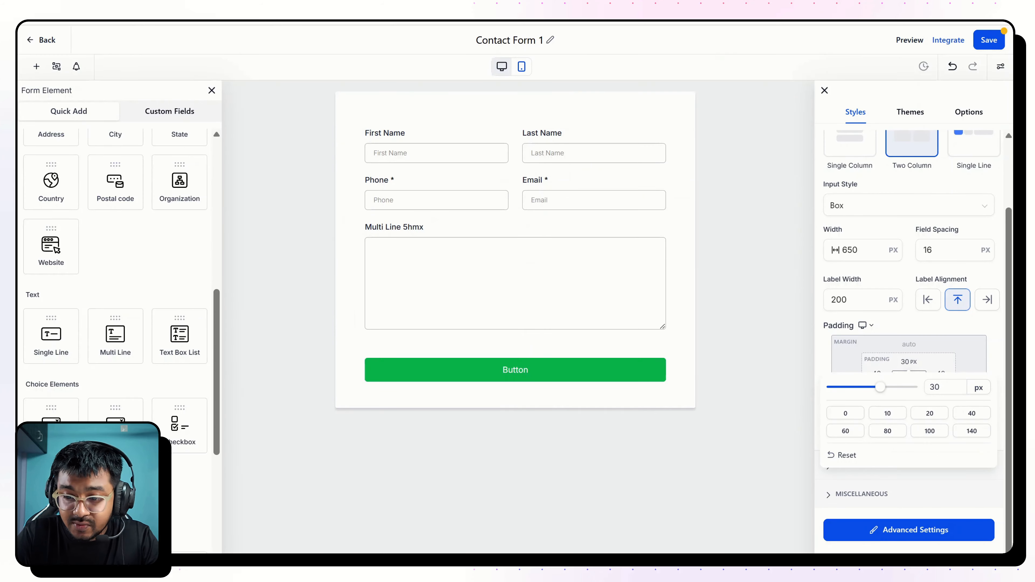
click(887, 415)
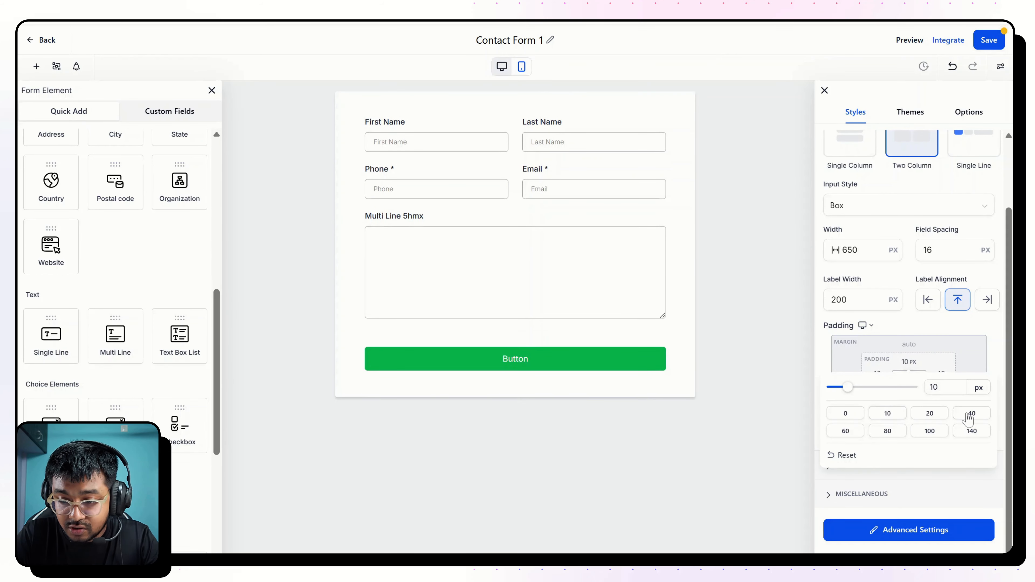
click(846, 412)
click(923, 336)
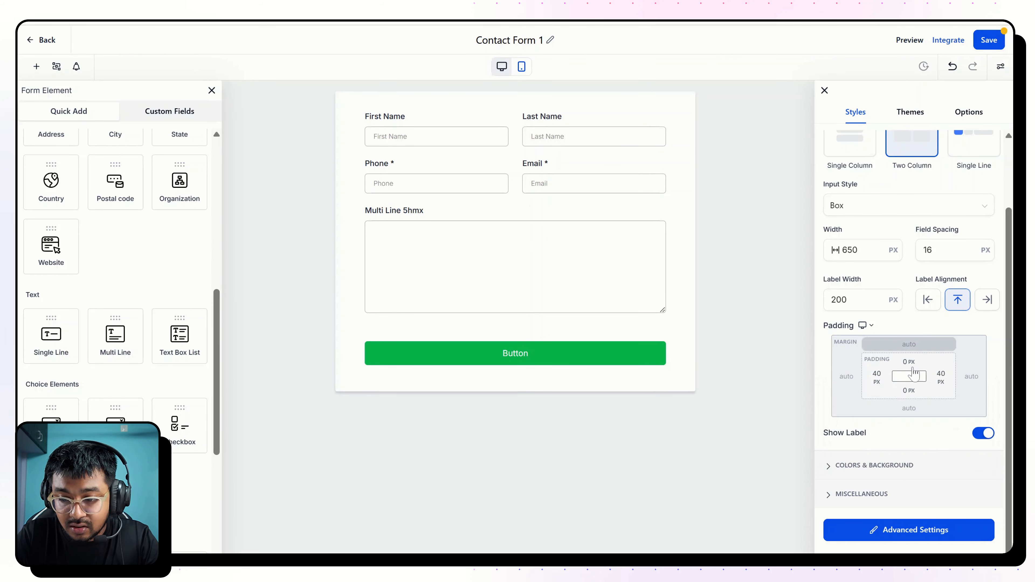
click(876, 378)
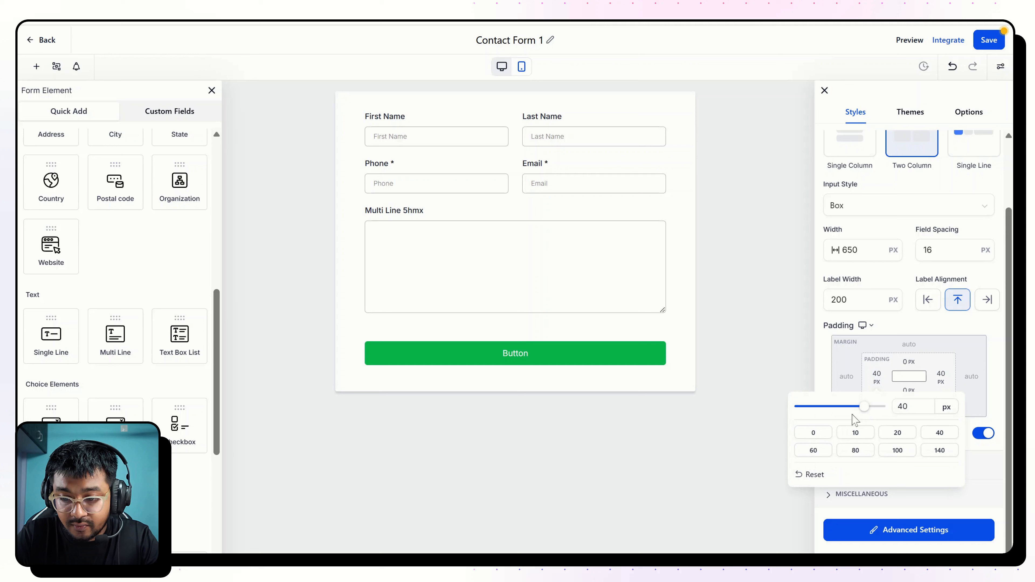
click(813, 432)
click(940, 377)
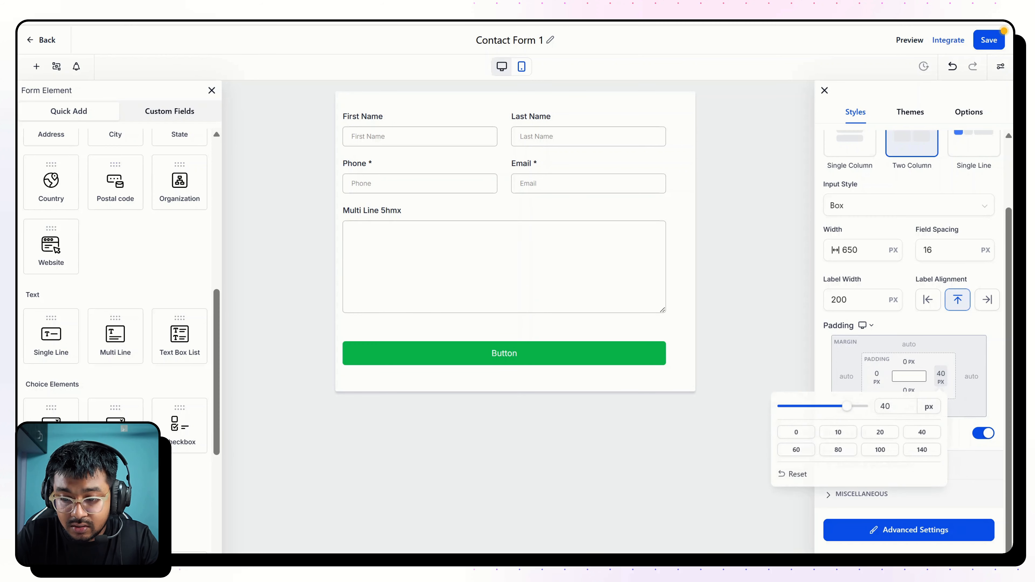
click(807, 440)
click(676, 381)
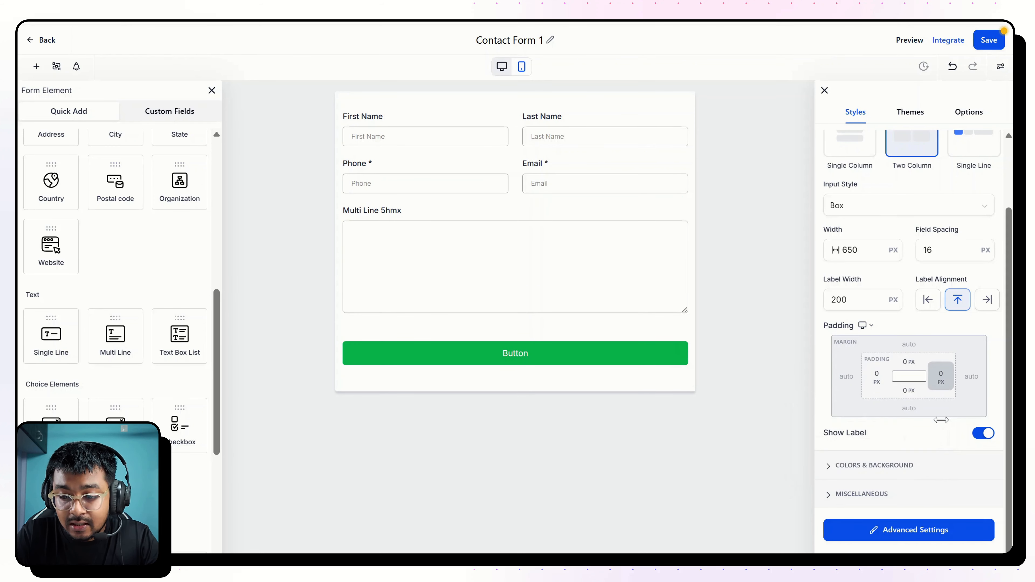
- Make the form background fully transparent, with the colour #FFFFFF00
click(880, 465)
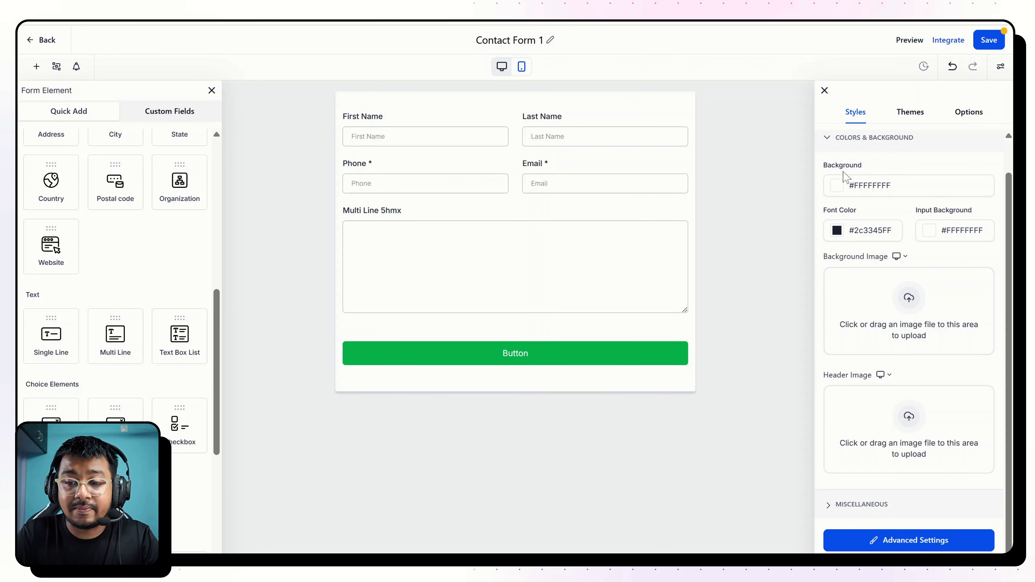
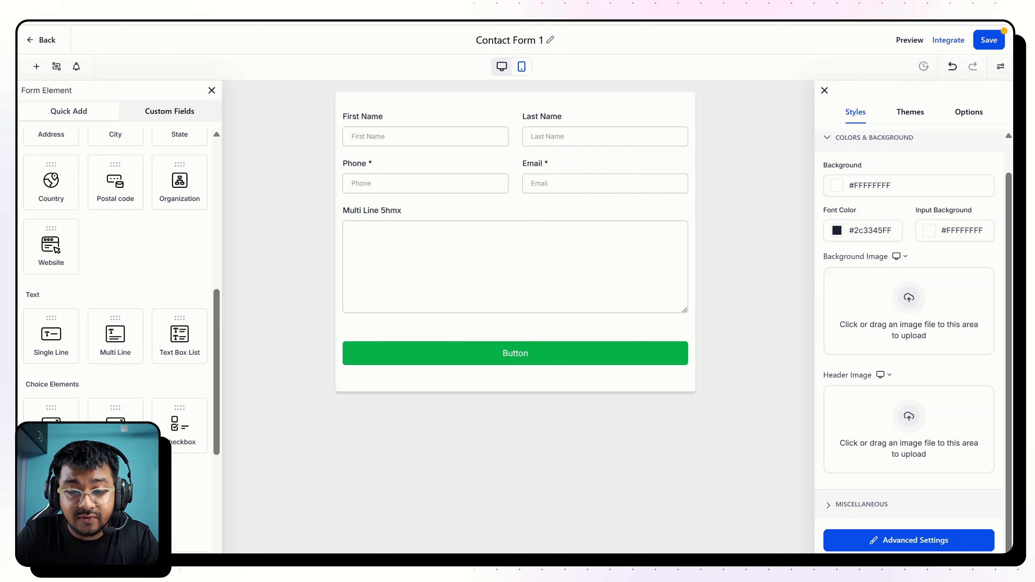
click(836, 185)
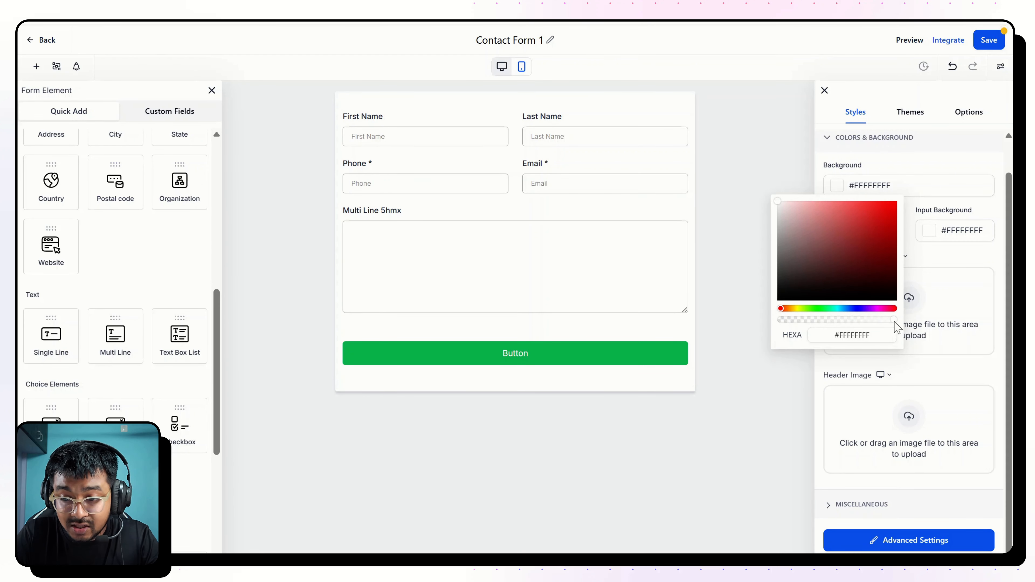
drag(893, 320, 770, 326)
click(902, 173)
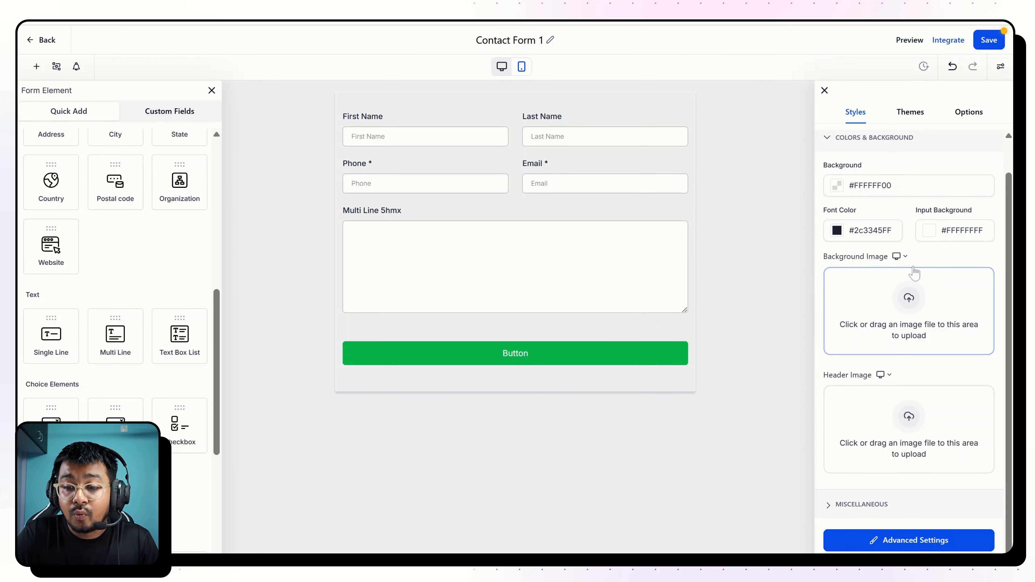
- Make the form's border fully transparent by setting its colour to #FFFFFF00 in the advanced form settings
scroll(924, 407, down, 1)
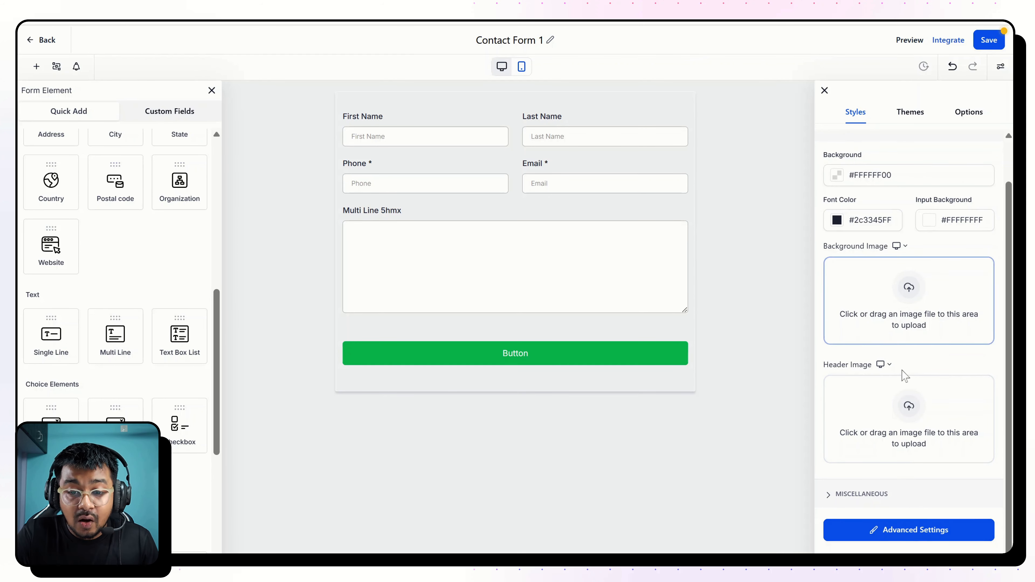
click(902, 530)
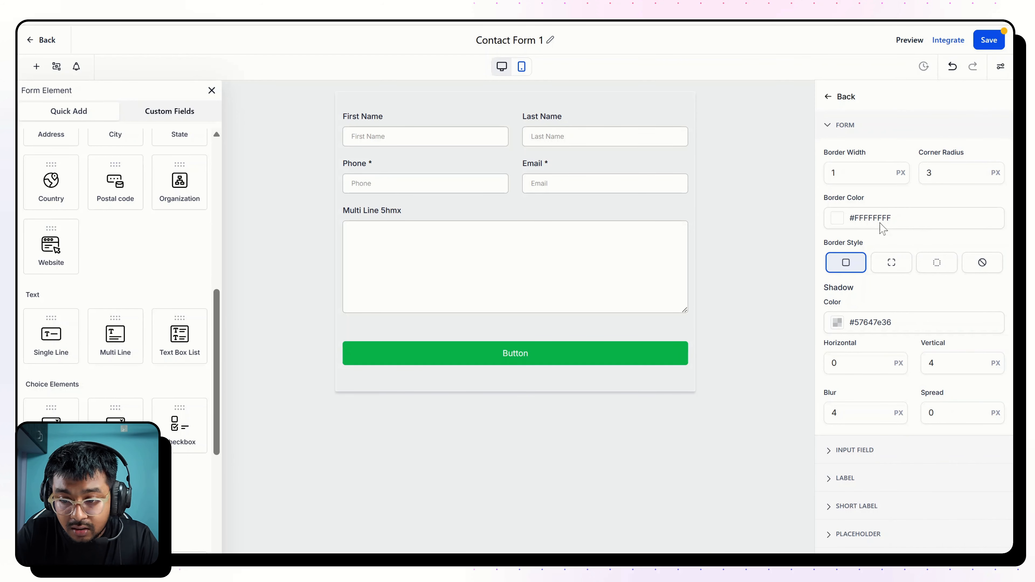
click(837, 219)
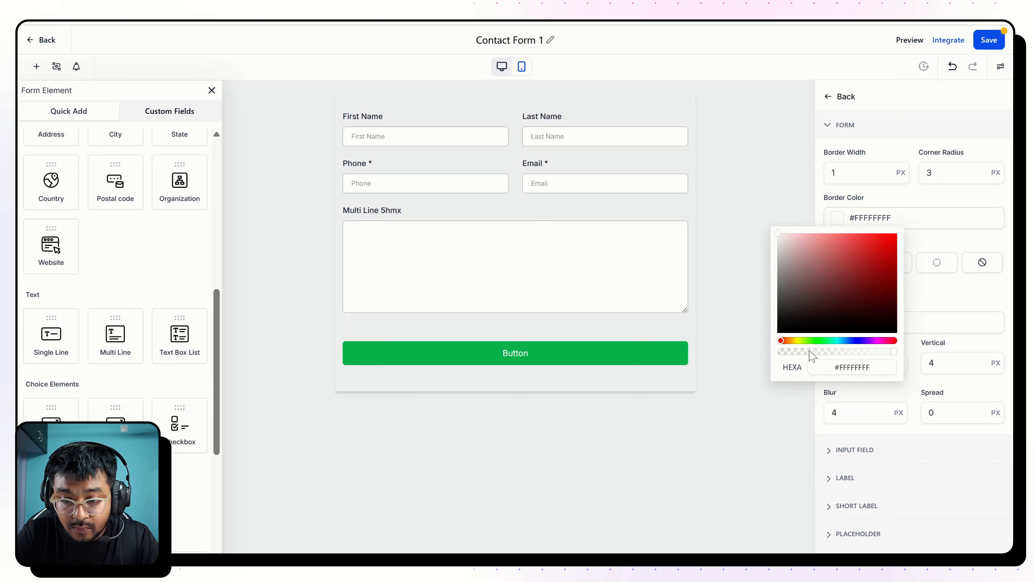
drag(809, 352, 773, 352)
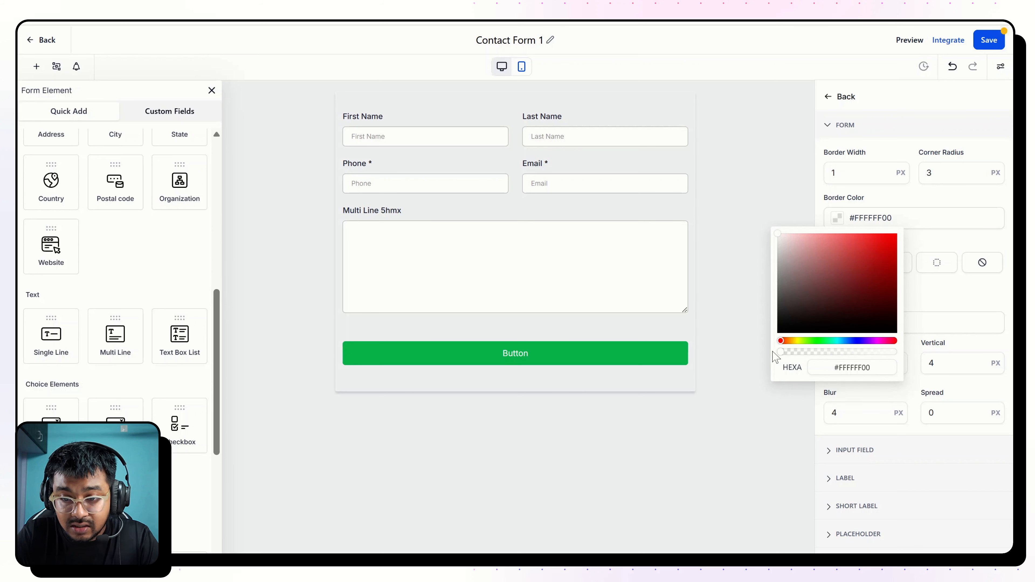
click(907, 205)
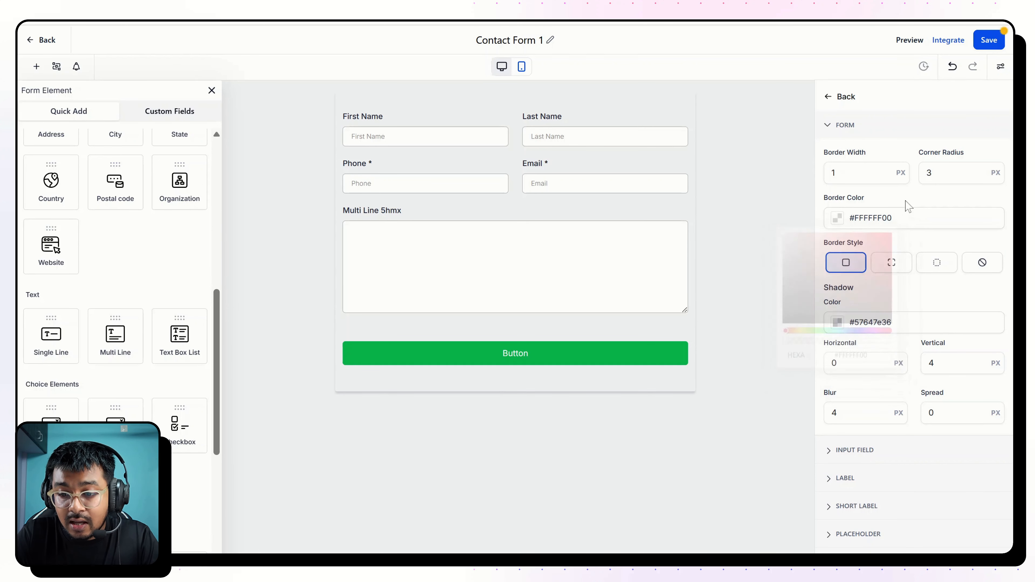
- Make the form's shadow fully transparent, with the colour #57647E00
click(837, 323)
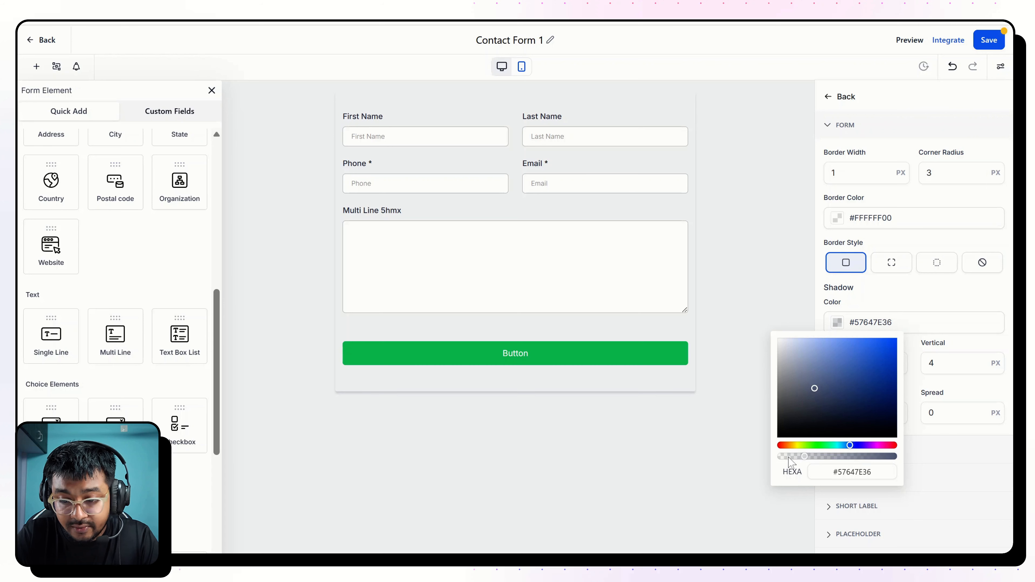
drag(788, 457, 776, 459)
click(905, 304)
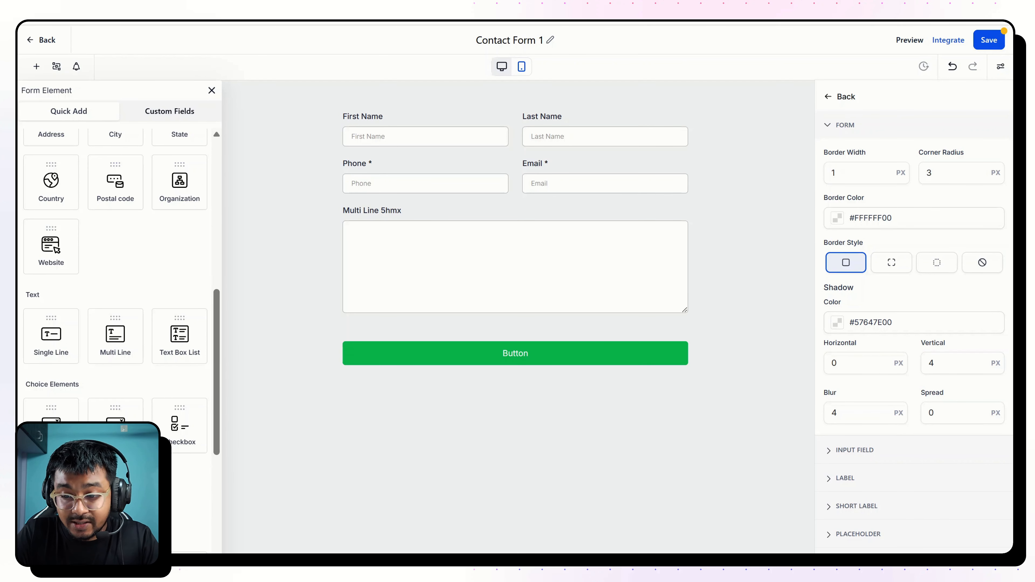
scroll(914, 322, down, 1)
scroll(913, 322, up, 1)
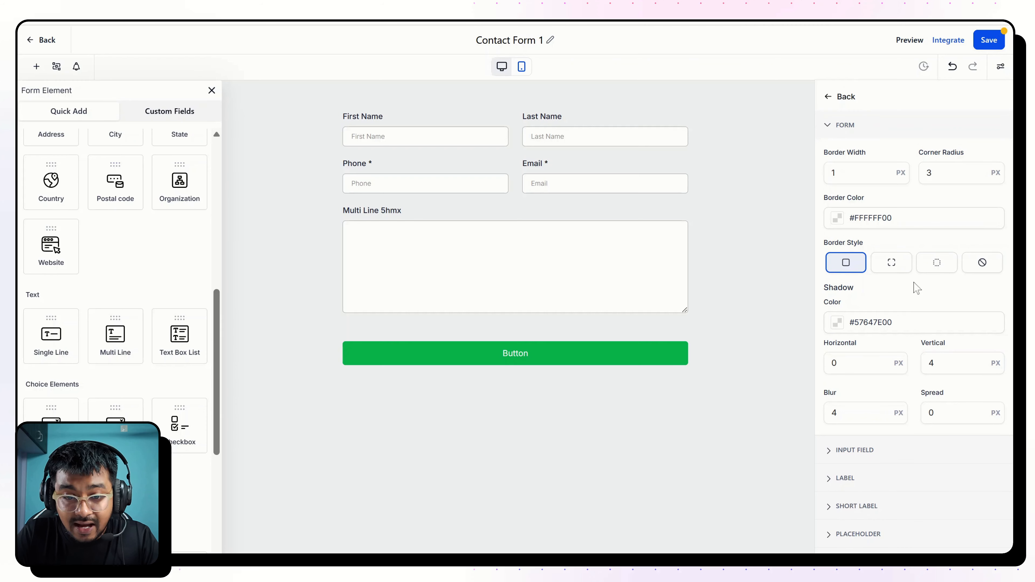
- Set the input fields' top and bottom padding to 12 px
scroll(921, 326, down, 1)
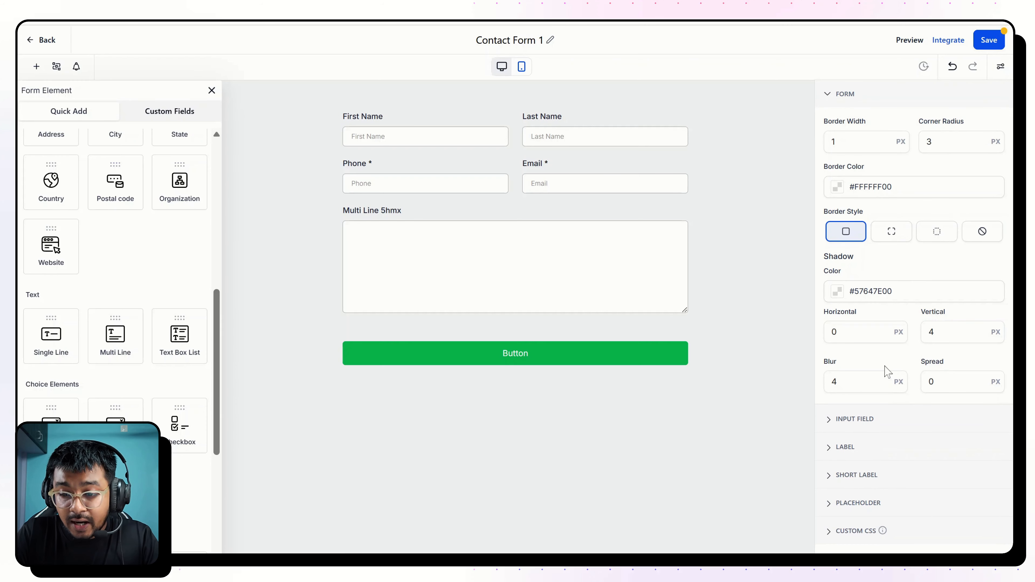
click(854, 420)
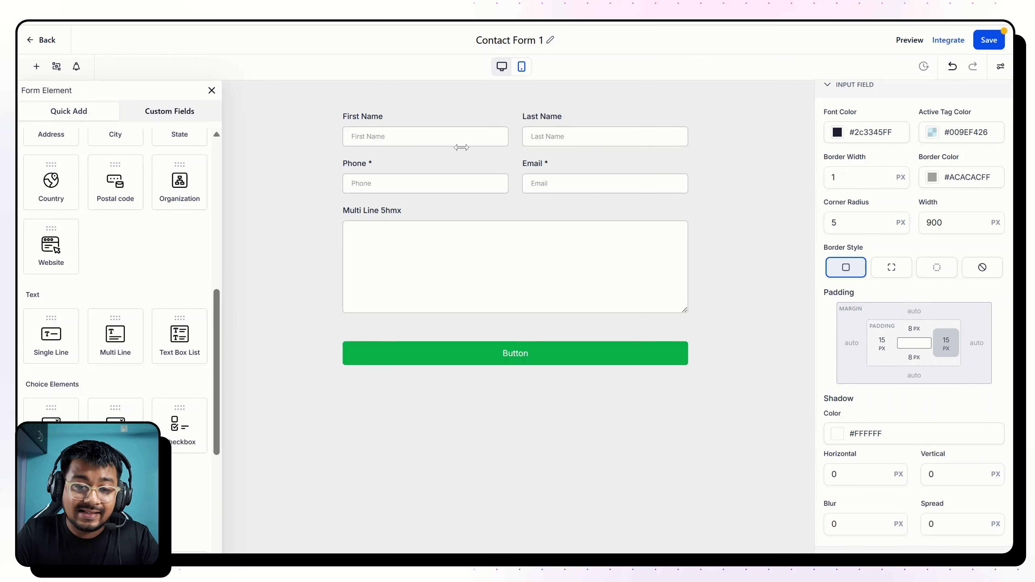
click(914, 329)
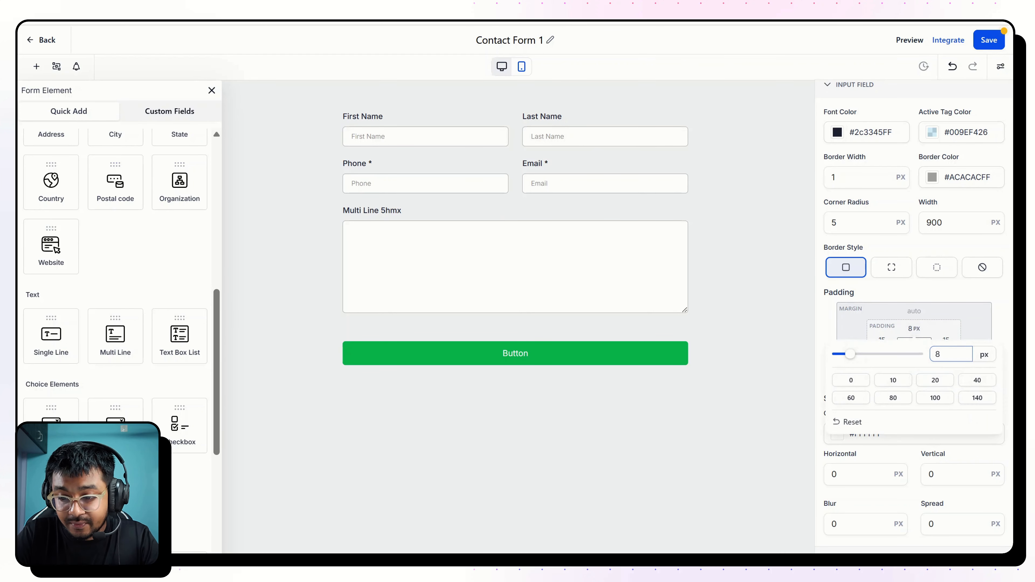
text(12)
key(ctrl+a)
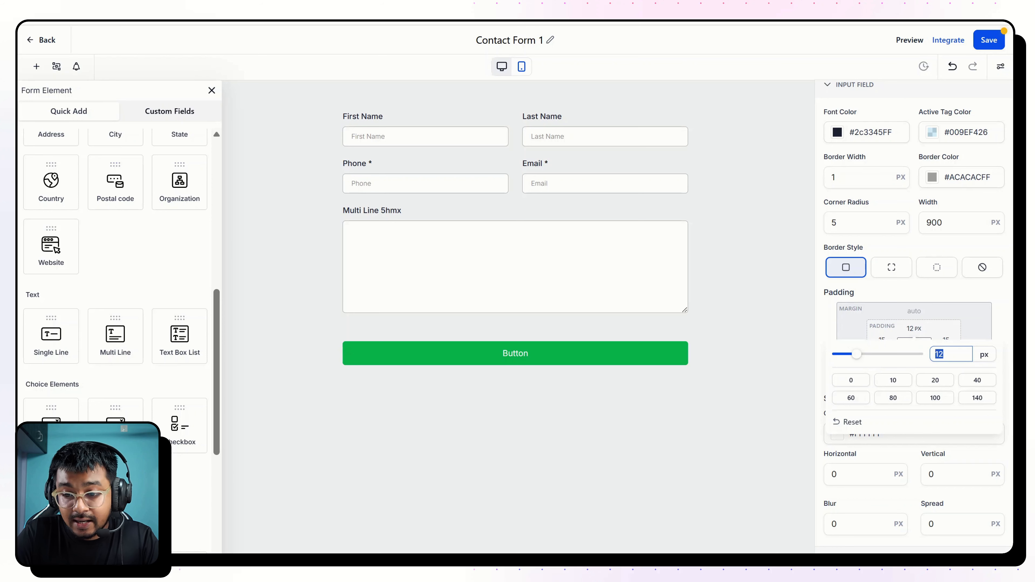
click(919, 332)
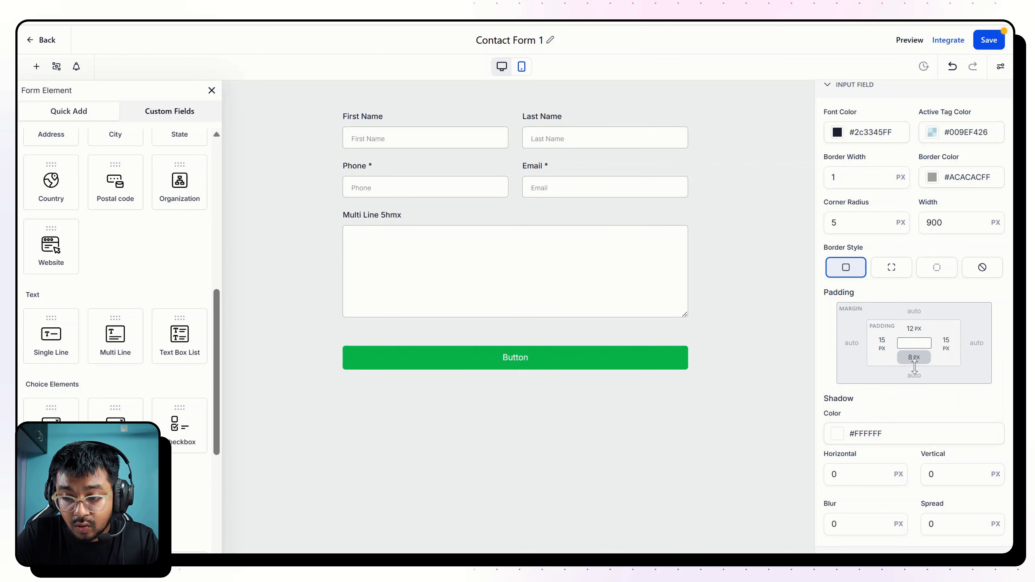
click(916, 359)
key(ctrl+a)
text(12)
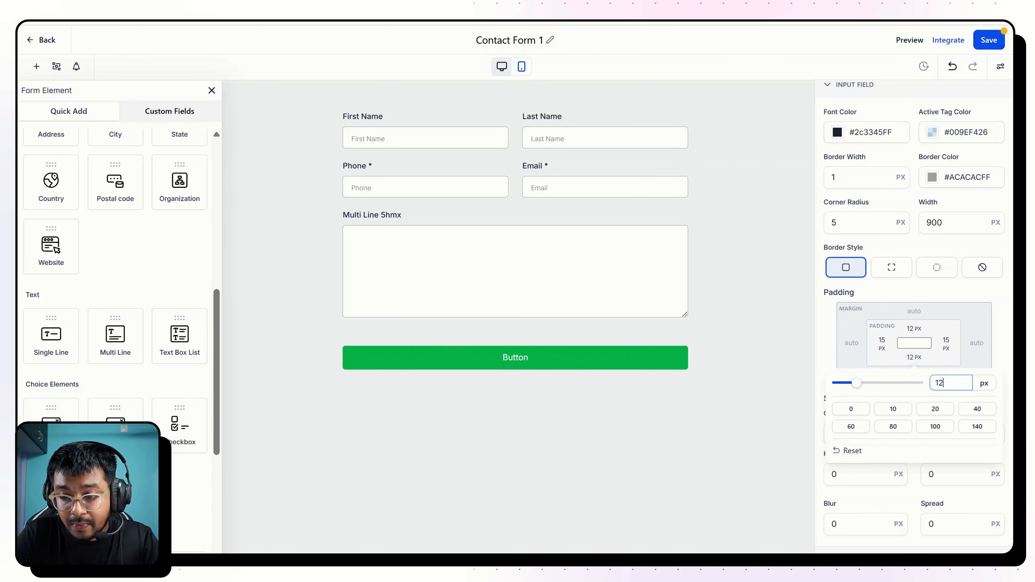
click(888, 294)
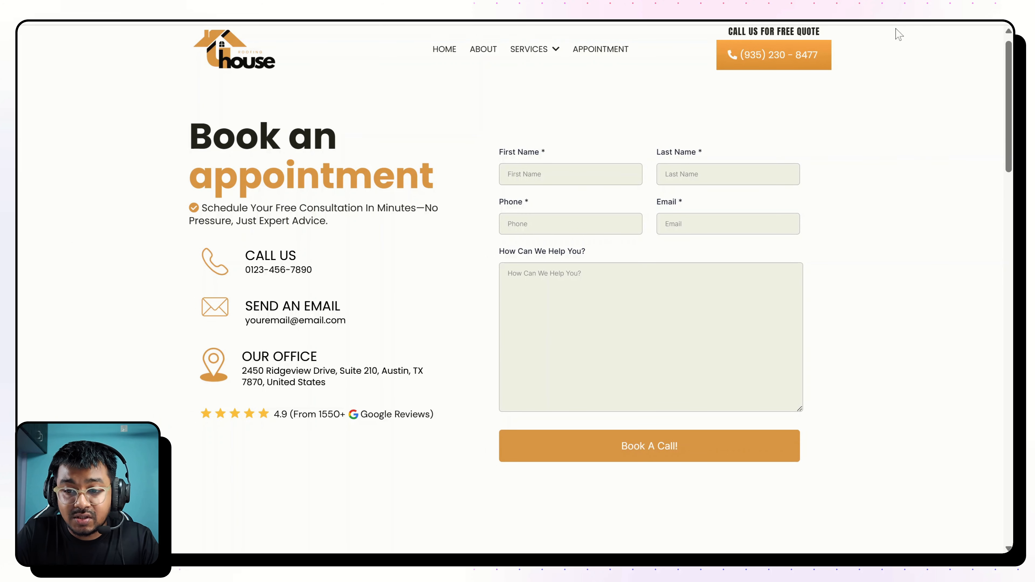
- Check the reference appointment page and set the form's input background colour to #F4F4EBFF
click(612, 370)
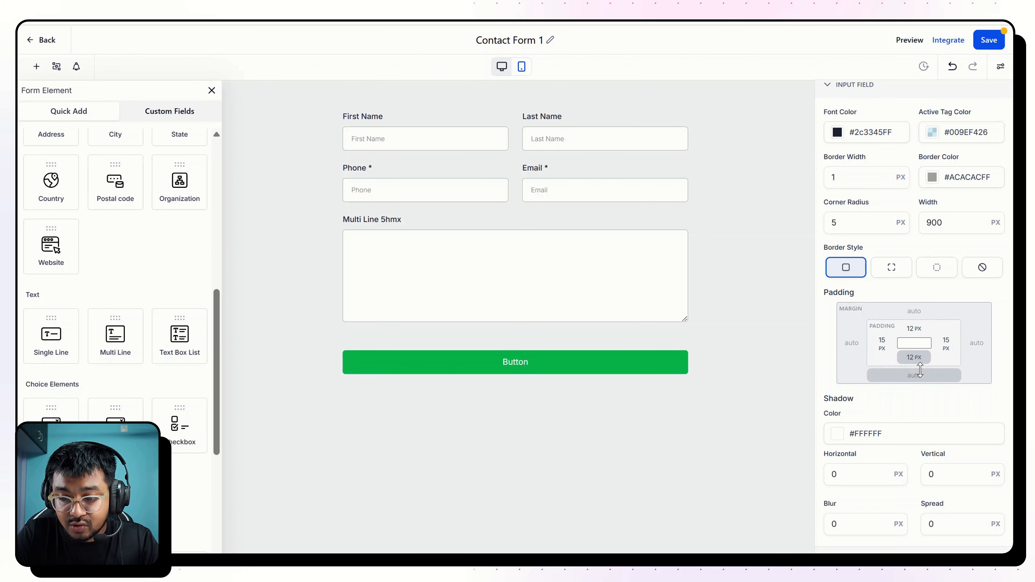
scroll(885, 403, up, 2)
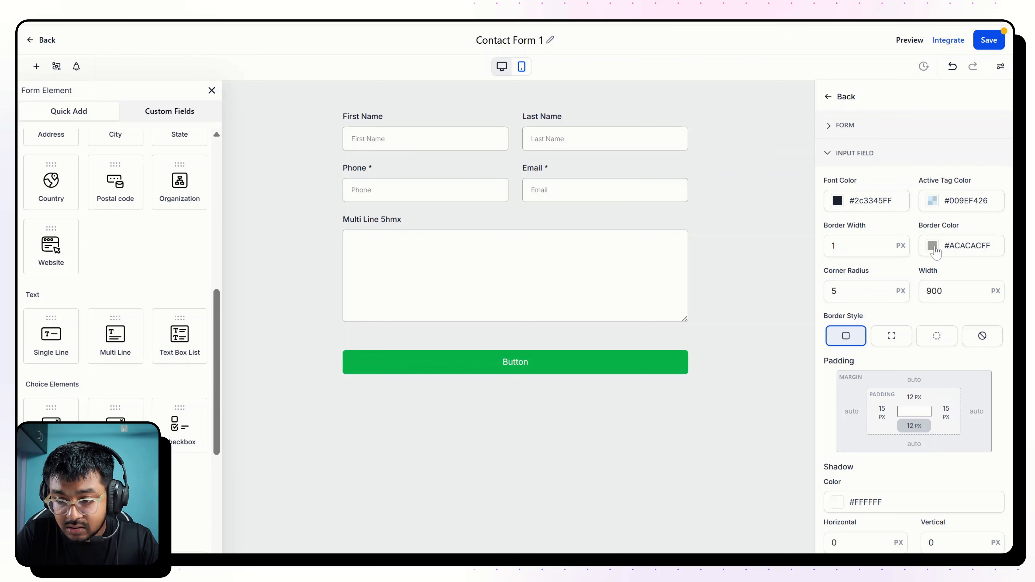
scroll(901, 329, down, 5)
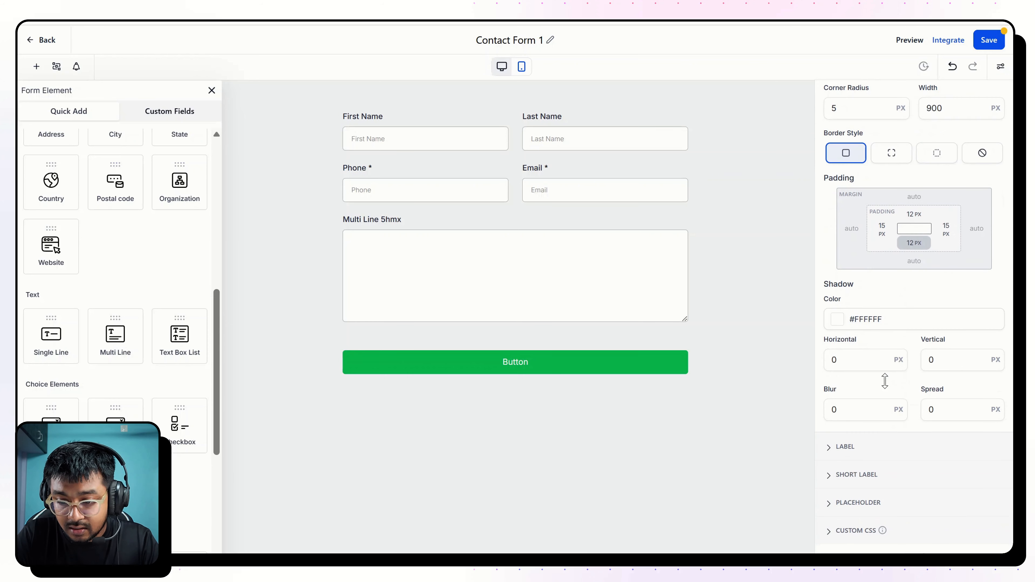
click(849, 447)
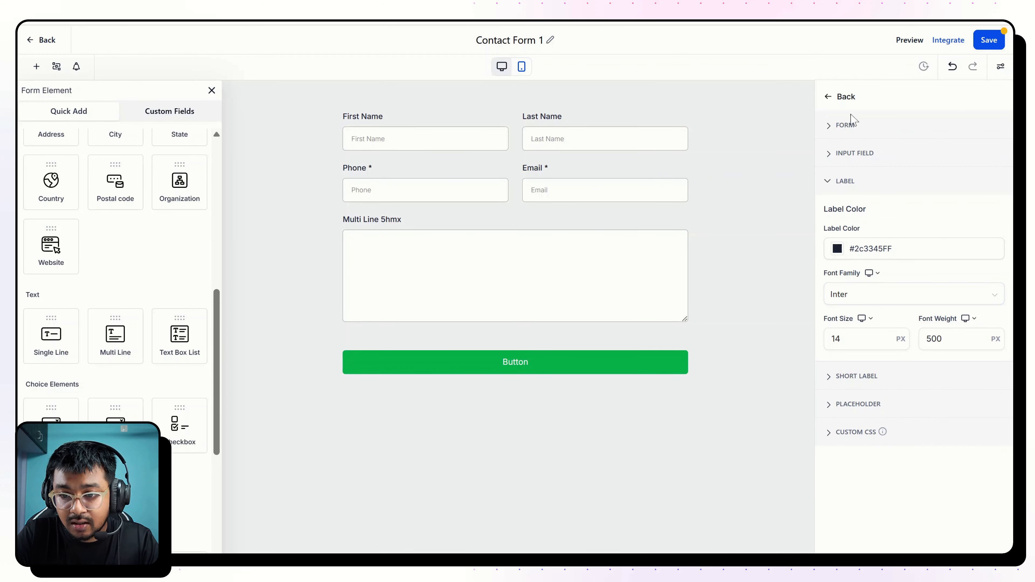
click(836, 97)
scroll(881, 146, up, 2)
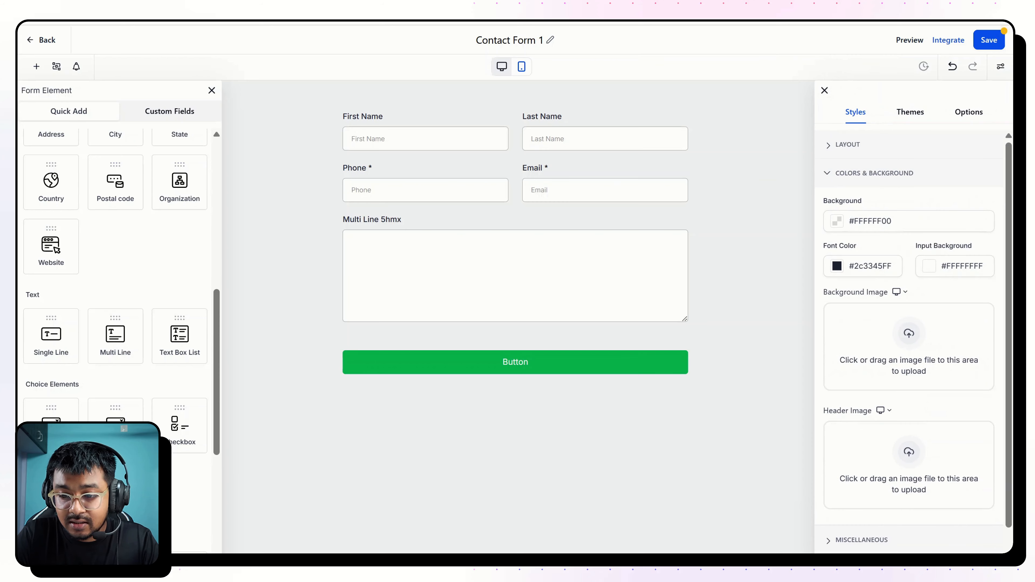
click(929, 265)
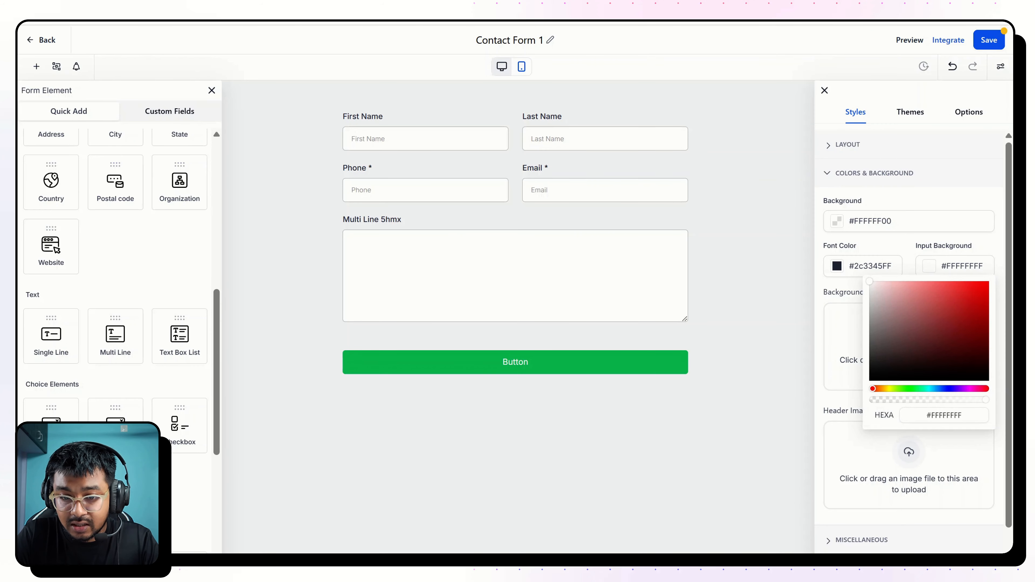
click(938, 297)
drag(938, 296, 925, 365)
triple_click(944, 415)
key(ctrl+v)
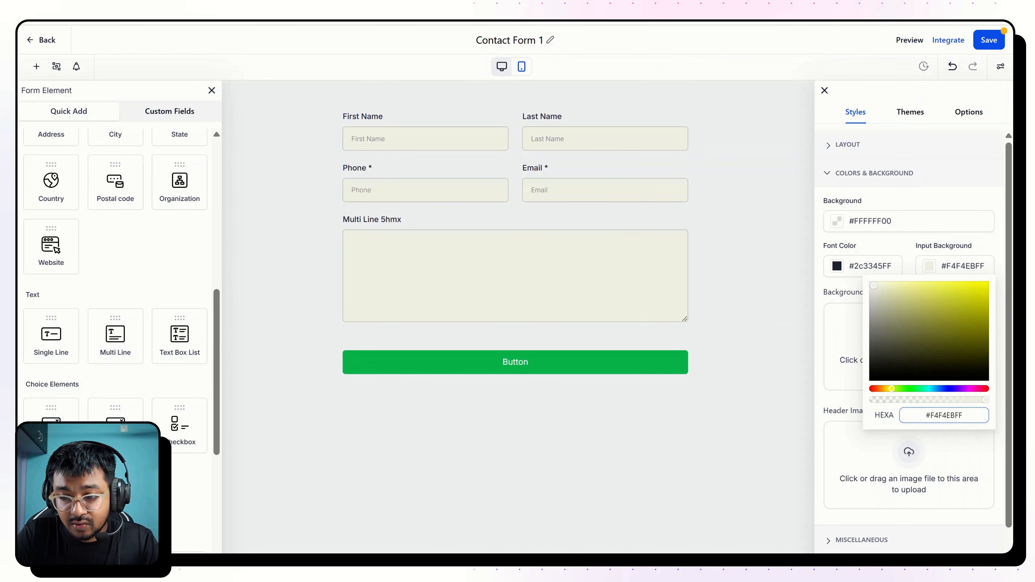
click(630, 296)
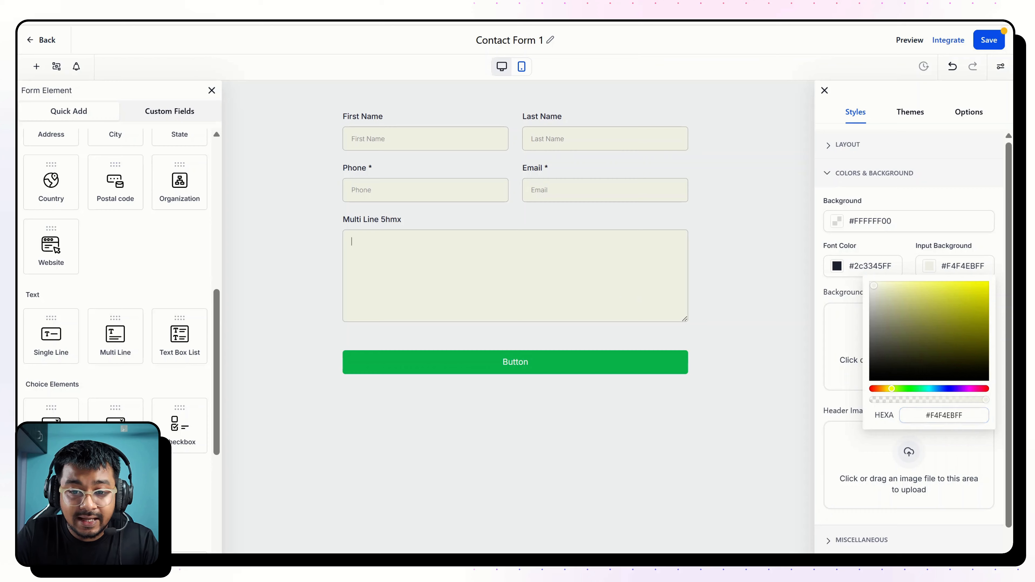
- Change the submit button's text to "Book A Call!"
click(614, 360)
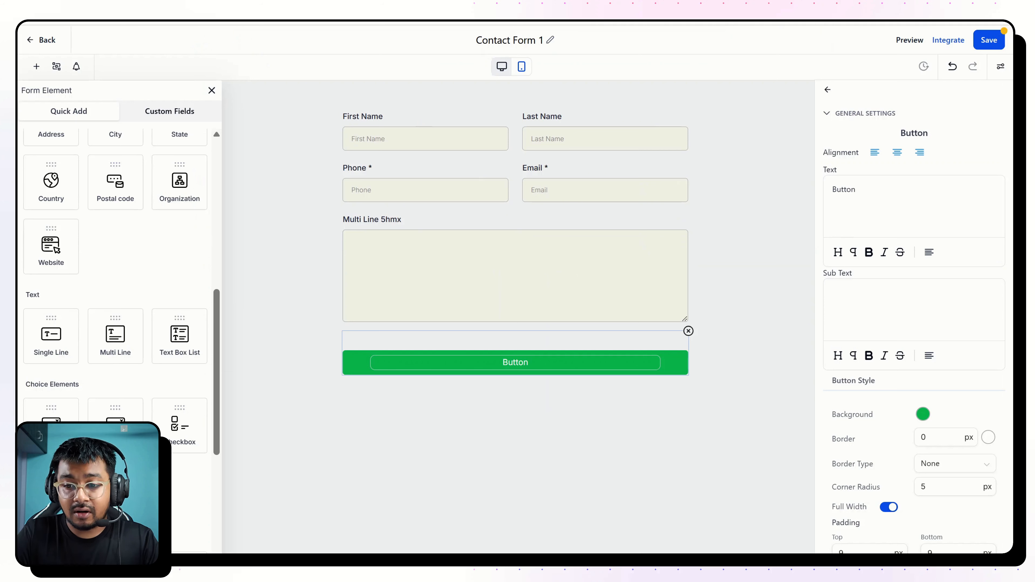
key(ctrl+a)
text(BOOK)
key(BackSpace)
key(BackSpace)
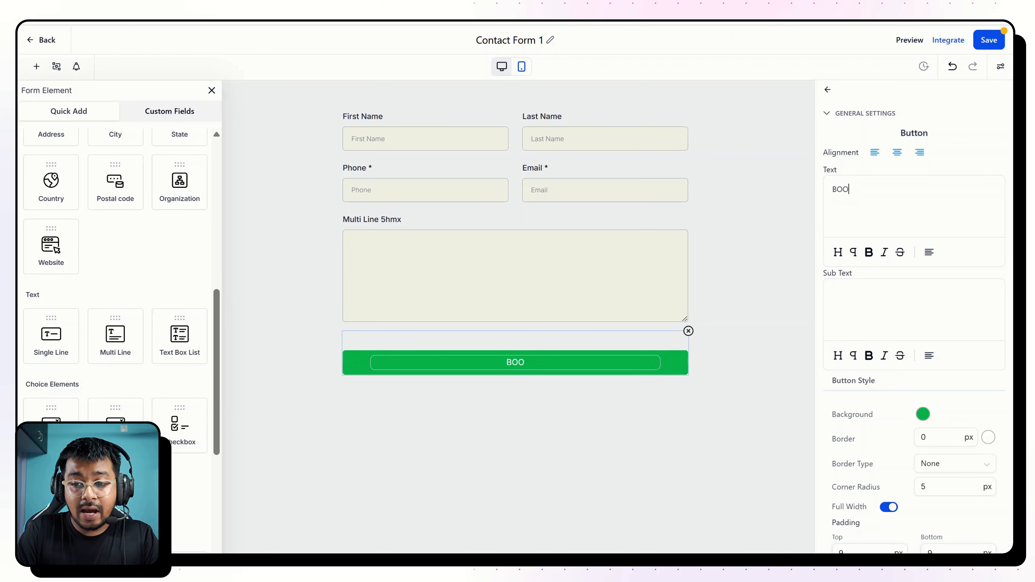
key(BackSpace)
key(BackSpace)
text(ook A )
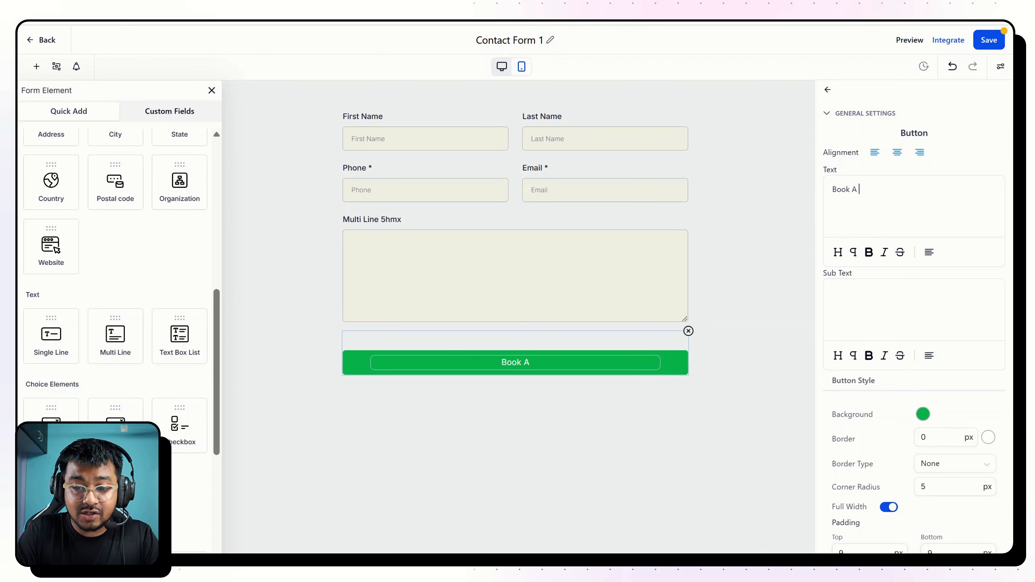
text(Call!)
- Set the submit button's top and bottom padding to 15 px
scroll(977, 342, down, 5)
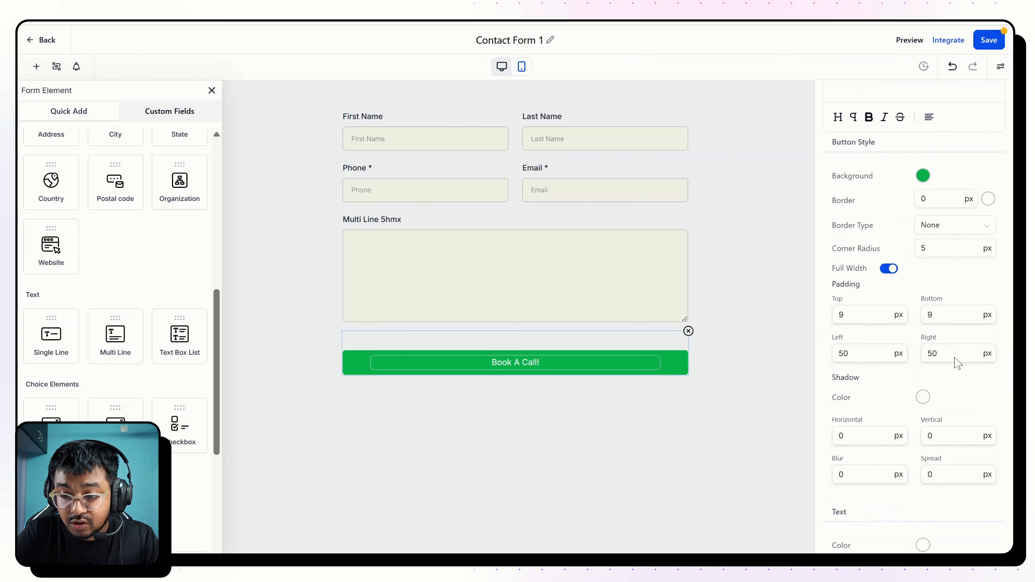
key(ctrl+a)
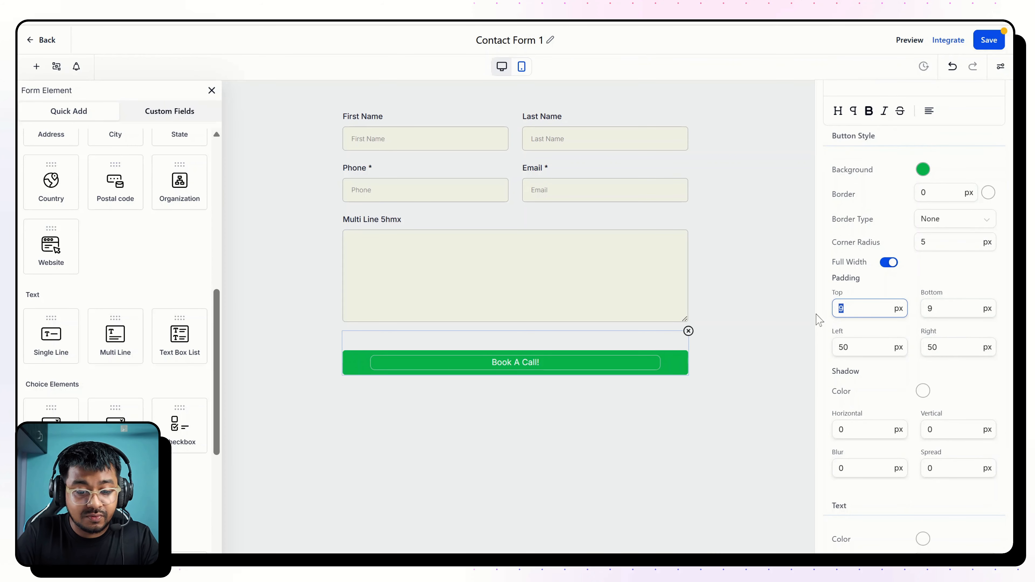
text(14)
double_click(928, 308)
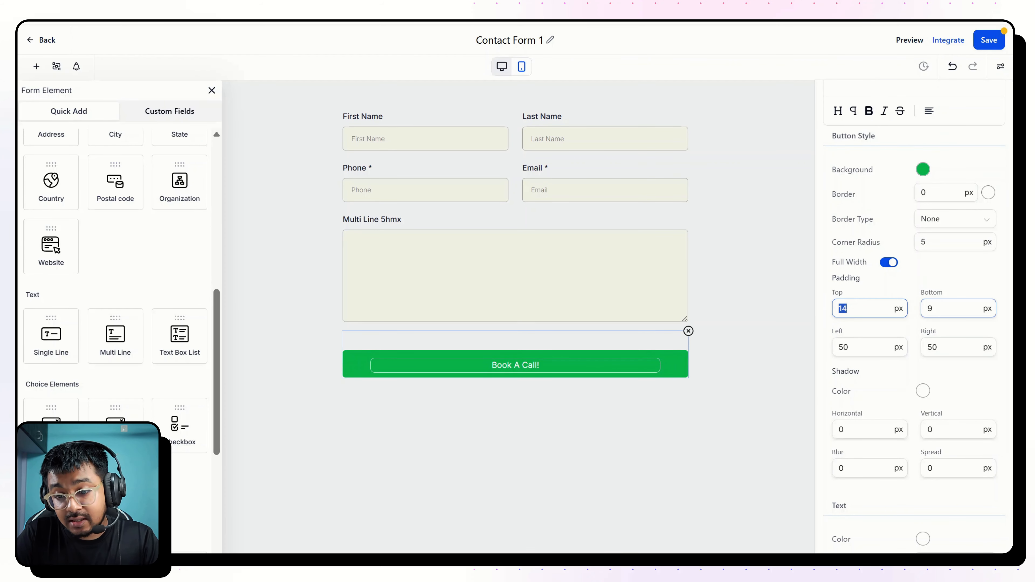
text(14)
double_click(841, 309)
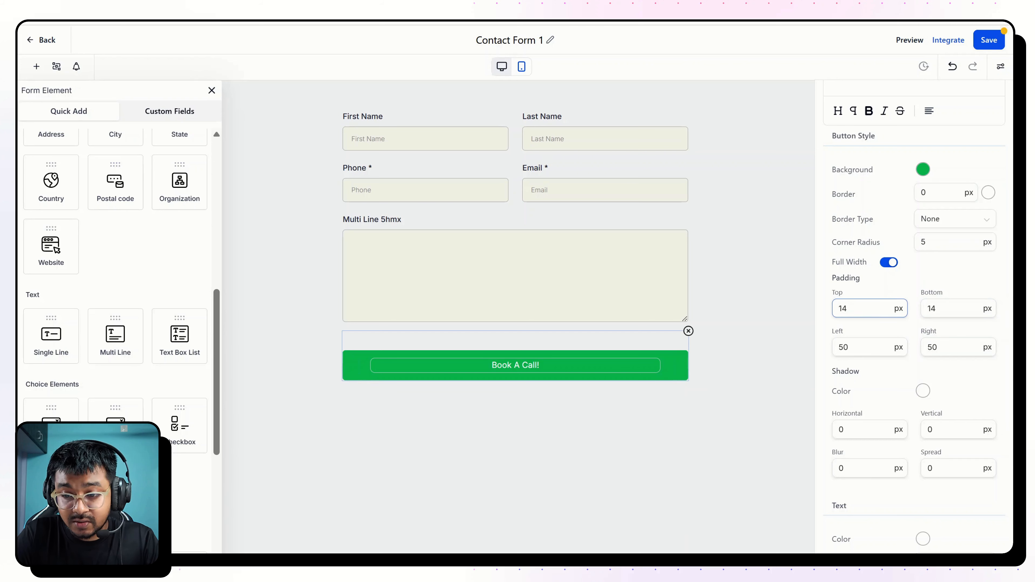
text(15)
double_click(932, 309)
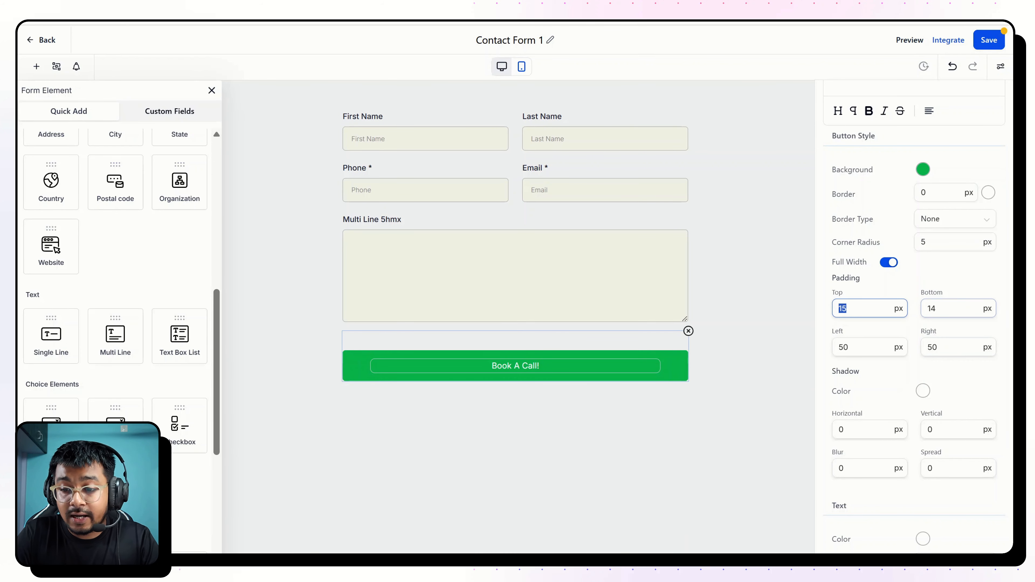
text(15)
- Set the submit button's text size to 18 px and its font family to Poppins
scroll(953, 411, down, 5)
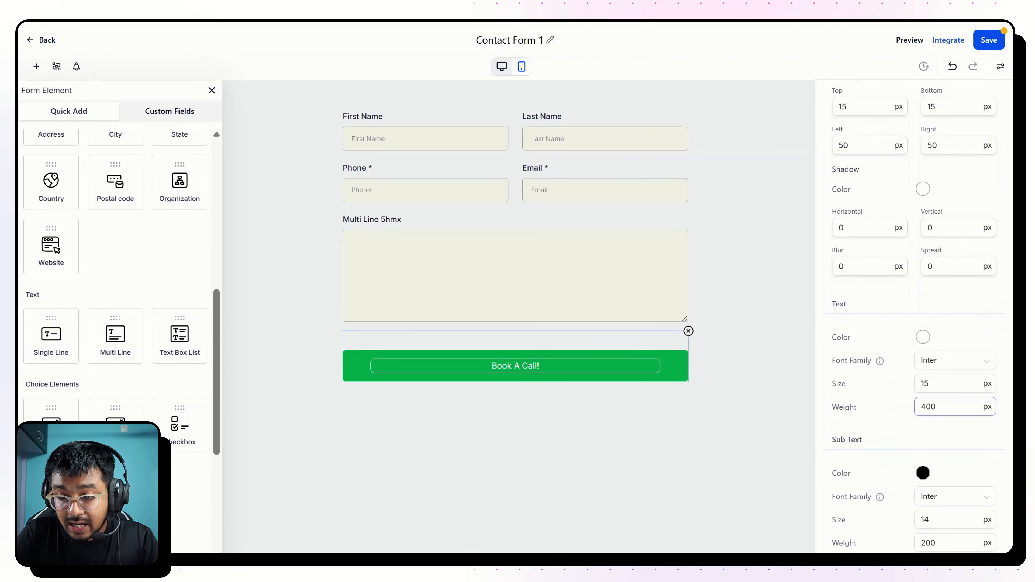
double_click(927, 383)
text(18)
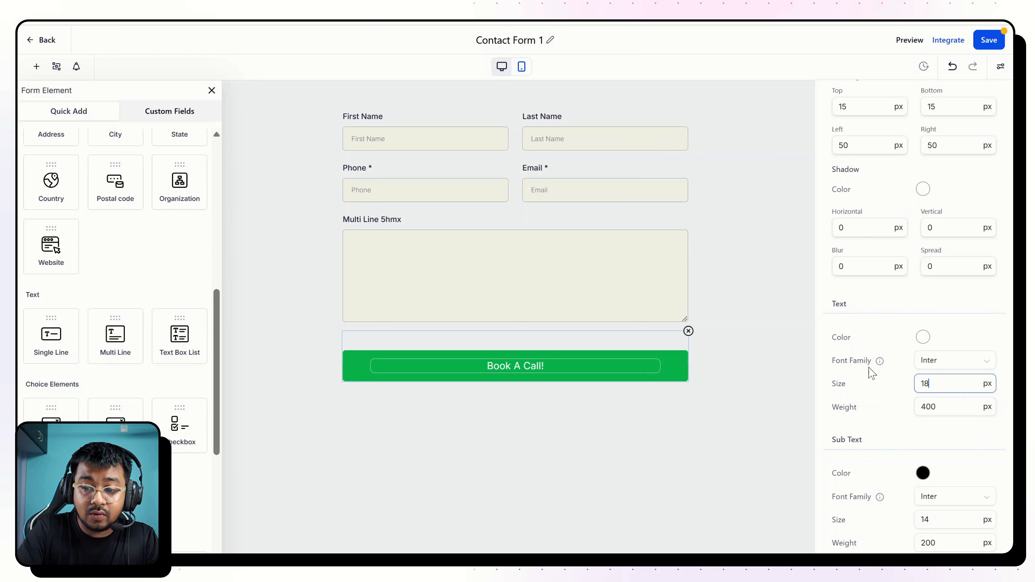
click(948, 361)
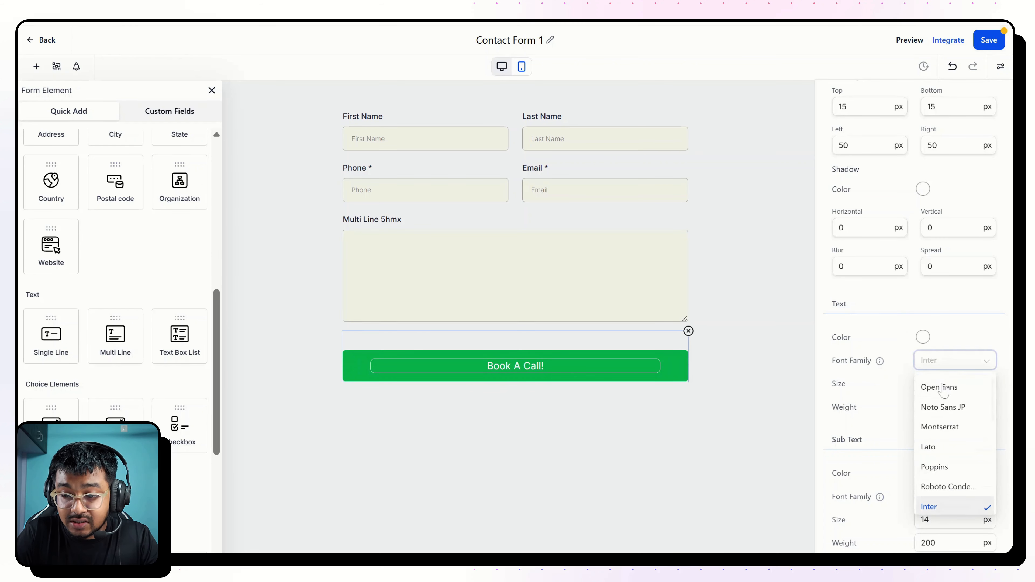
click(934, 466)
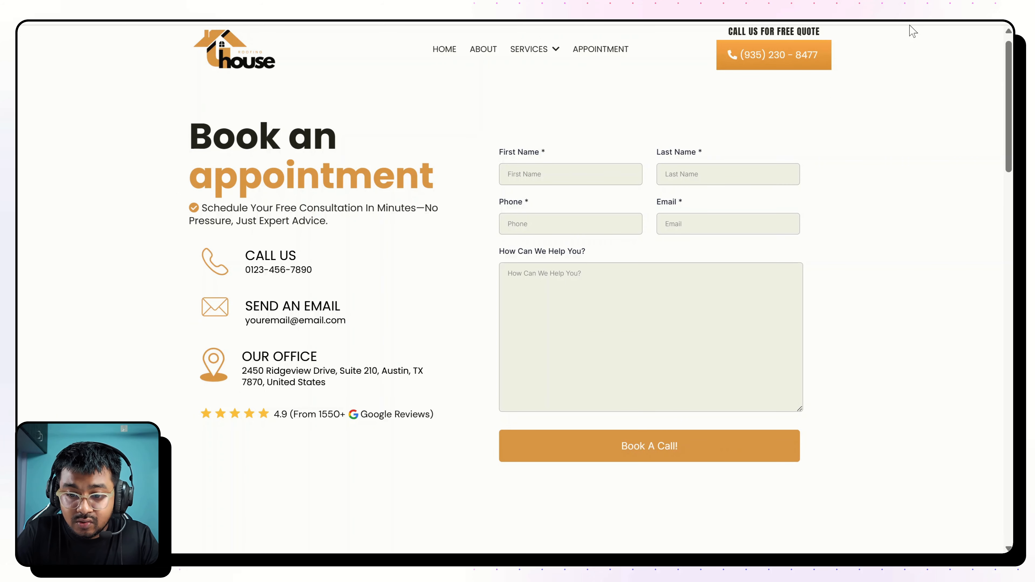
- Set the submit button's background colour to #E1A356FF
click(591, 485)
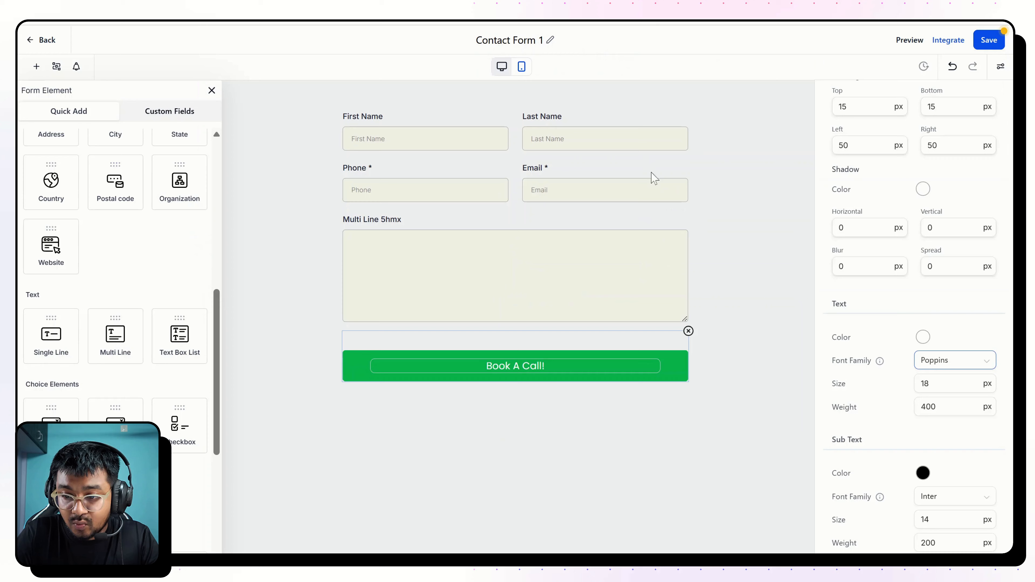
scroll(985, 222, up, 10)
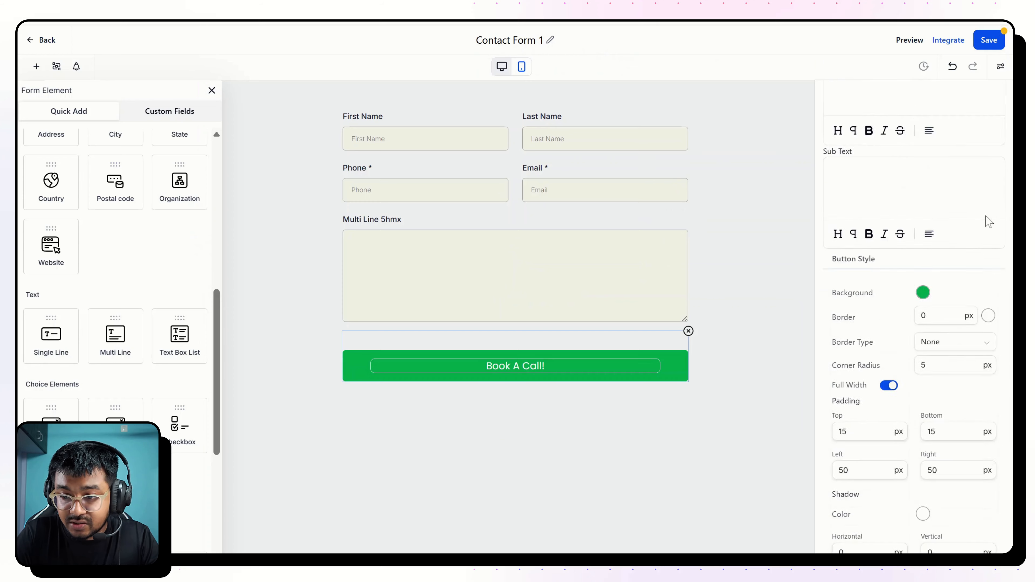
scroll(988, 221, down, 1)
click(922, 360)
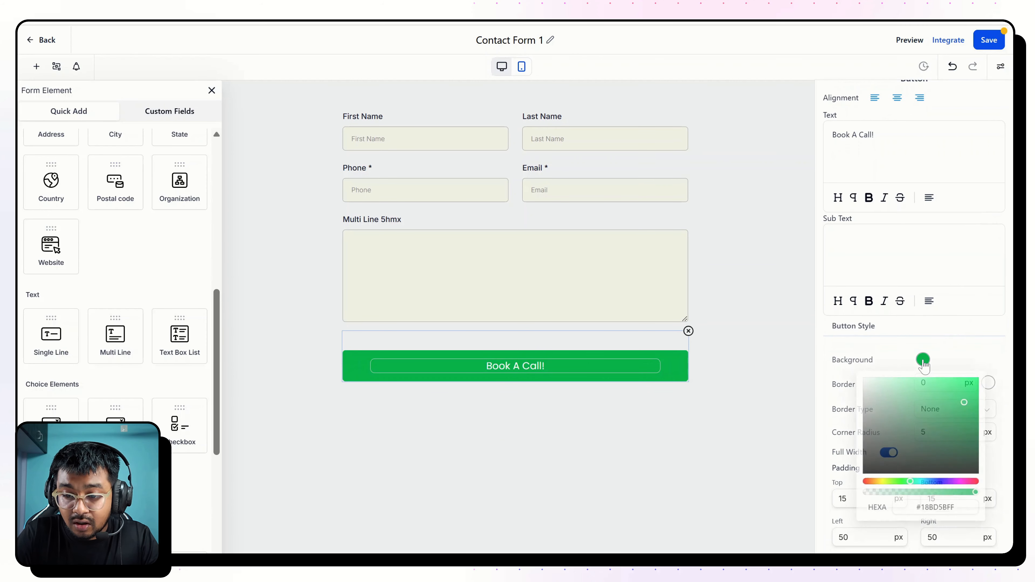
triple_click(935, 512)
key(ctrl+v)
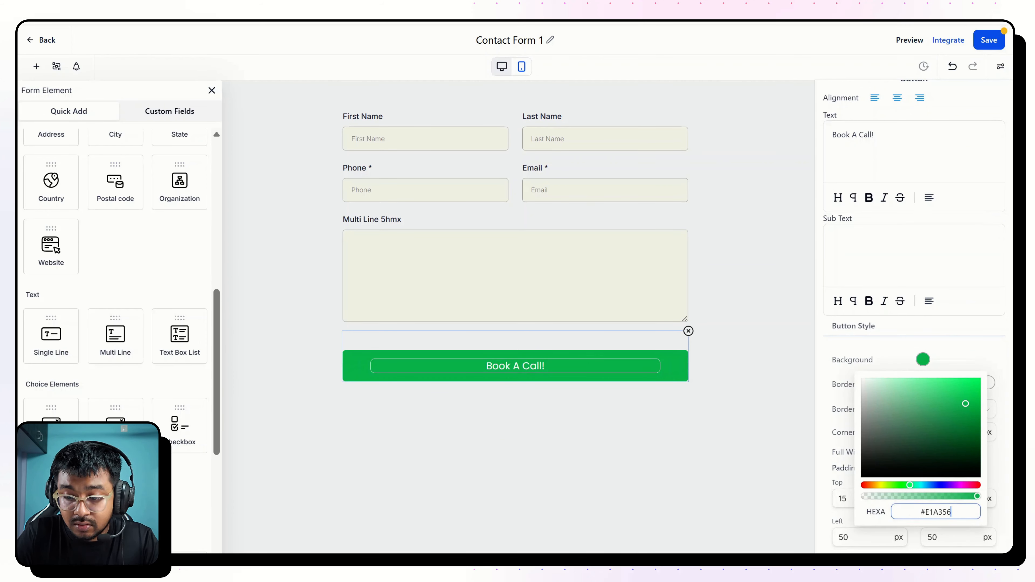
key(Return)
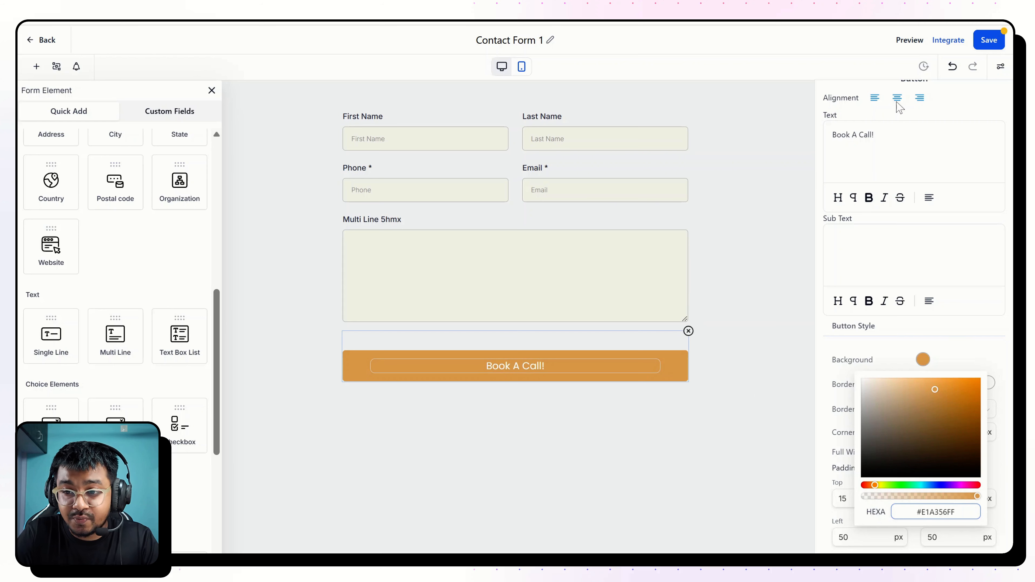
- Save the form and test stretching its multi-line text box in the preview
click(986, 40)
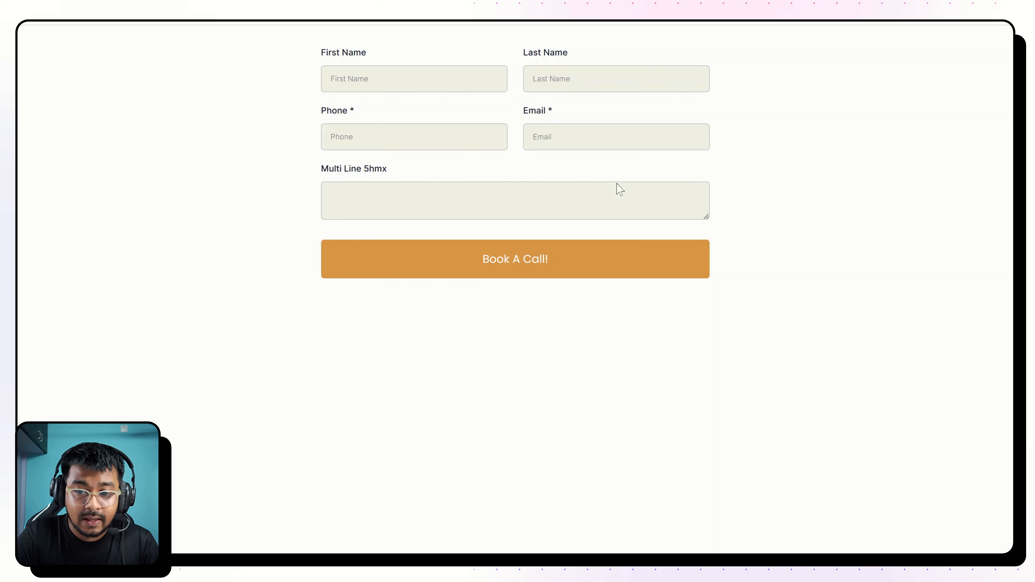
drag(706, 217, 692, 490)
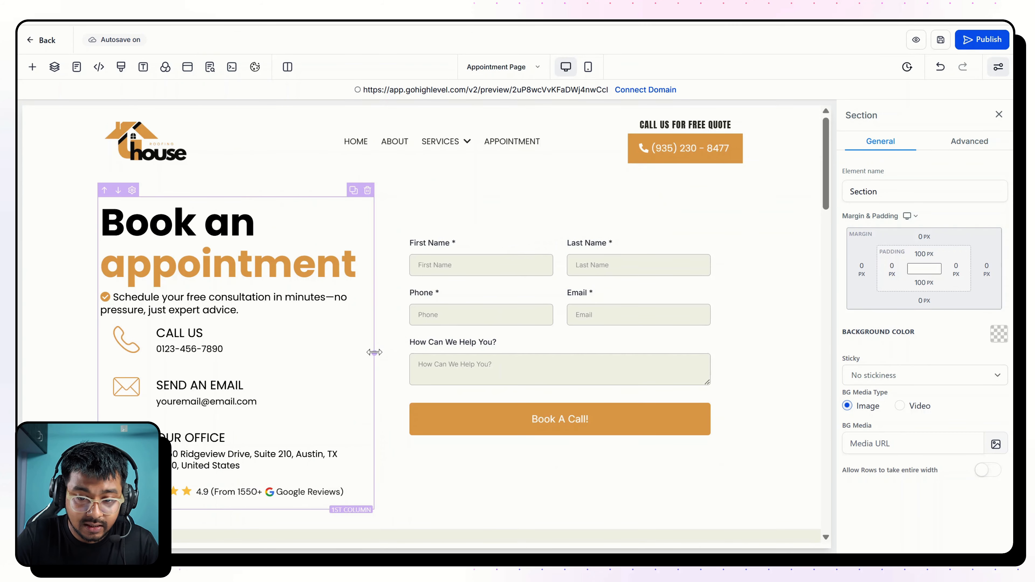
- Try widening the first column of the appointment section to narrow the form column, and restore the column widths
drag(374, 352, 461, 363)
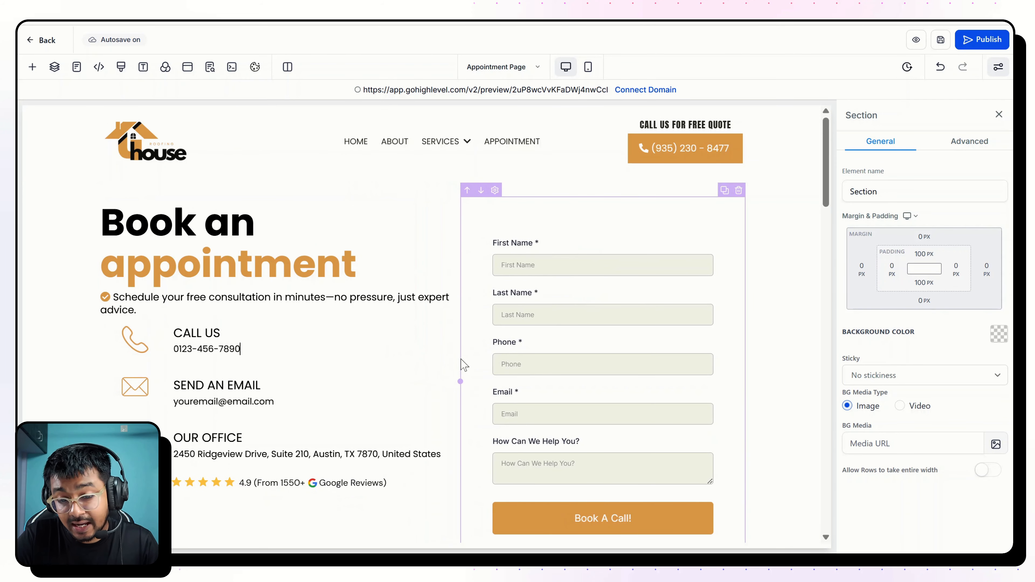
click(462, 364)
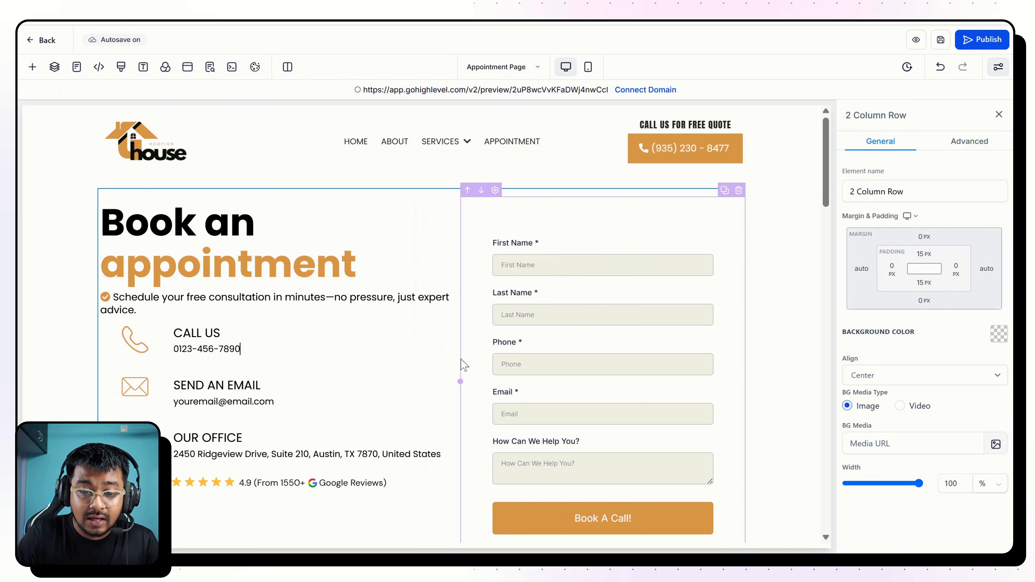
drag(460, 381, 373, 353)
- Review the previewed appointment page from the contact form down to the footer
click(453, 303)
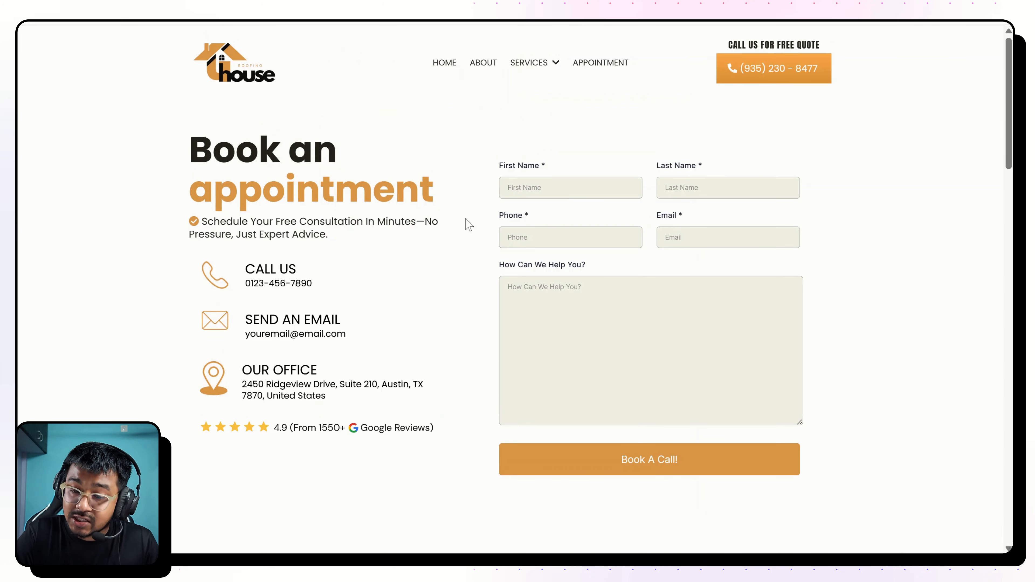
scroll(468, 224, down, 15)
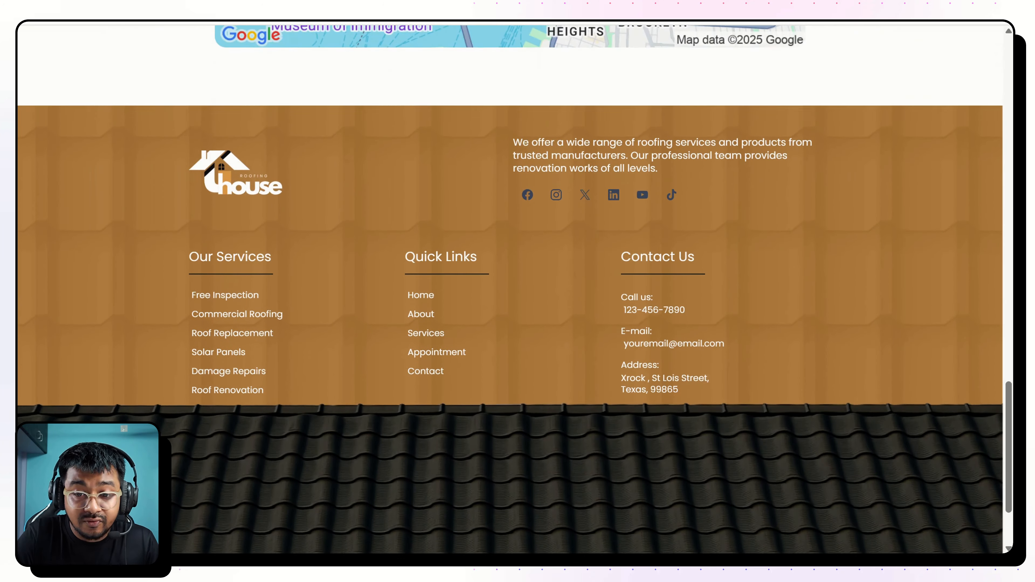
scroll(510, 285, up, 15)
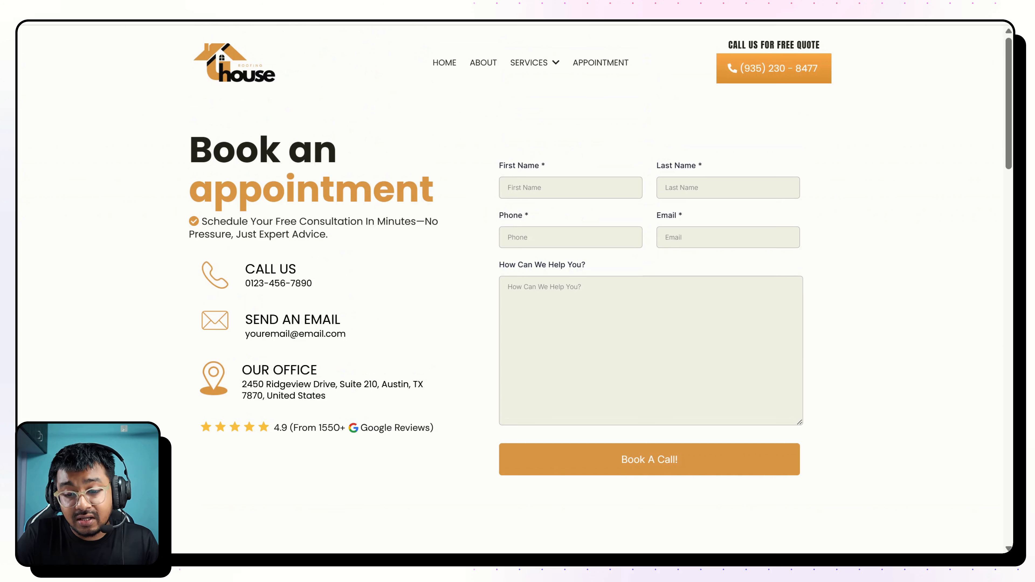